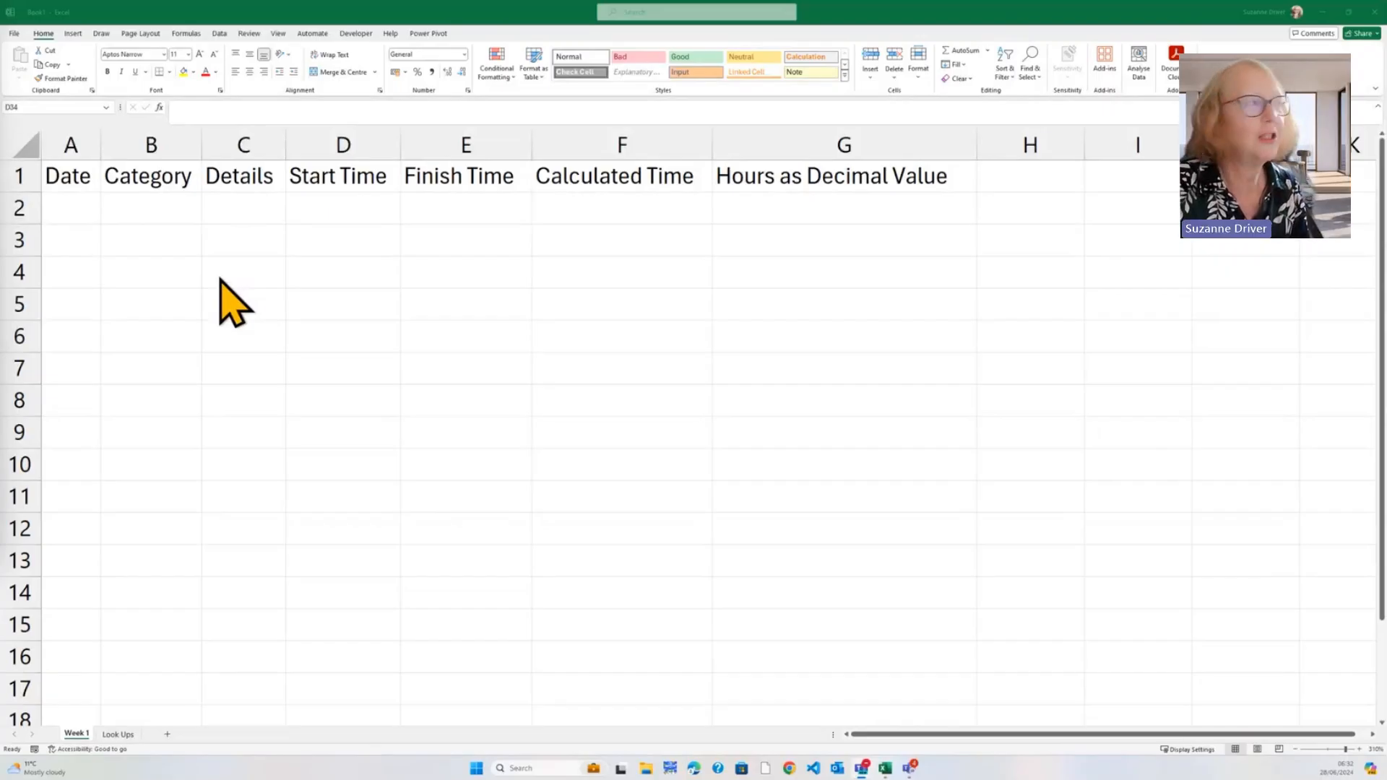
Enter today's date 28/06/2024 in A2 and AutoFit column A so it displays fully
left_click(74, 208)
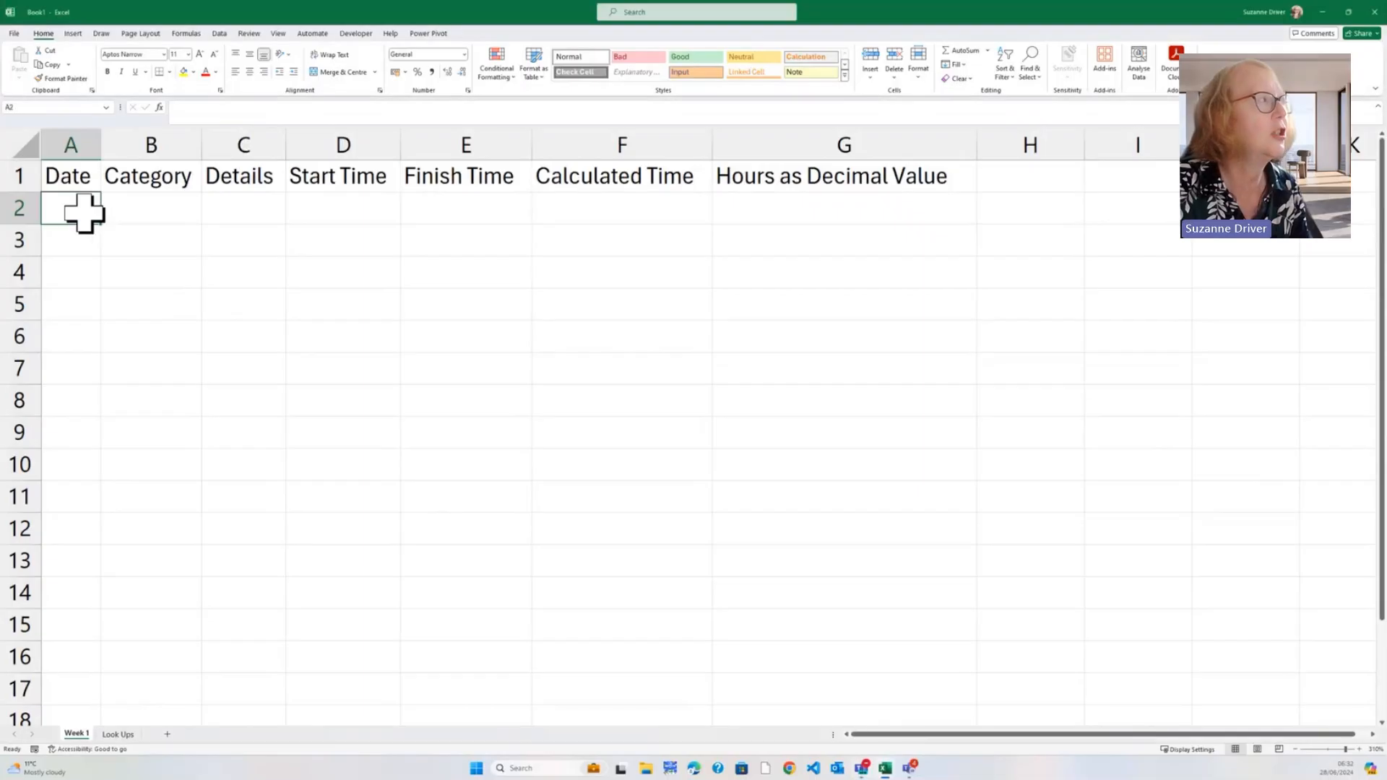
left_click_drag(102, 146, 139, 146)
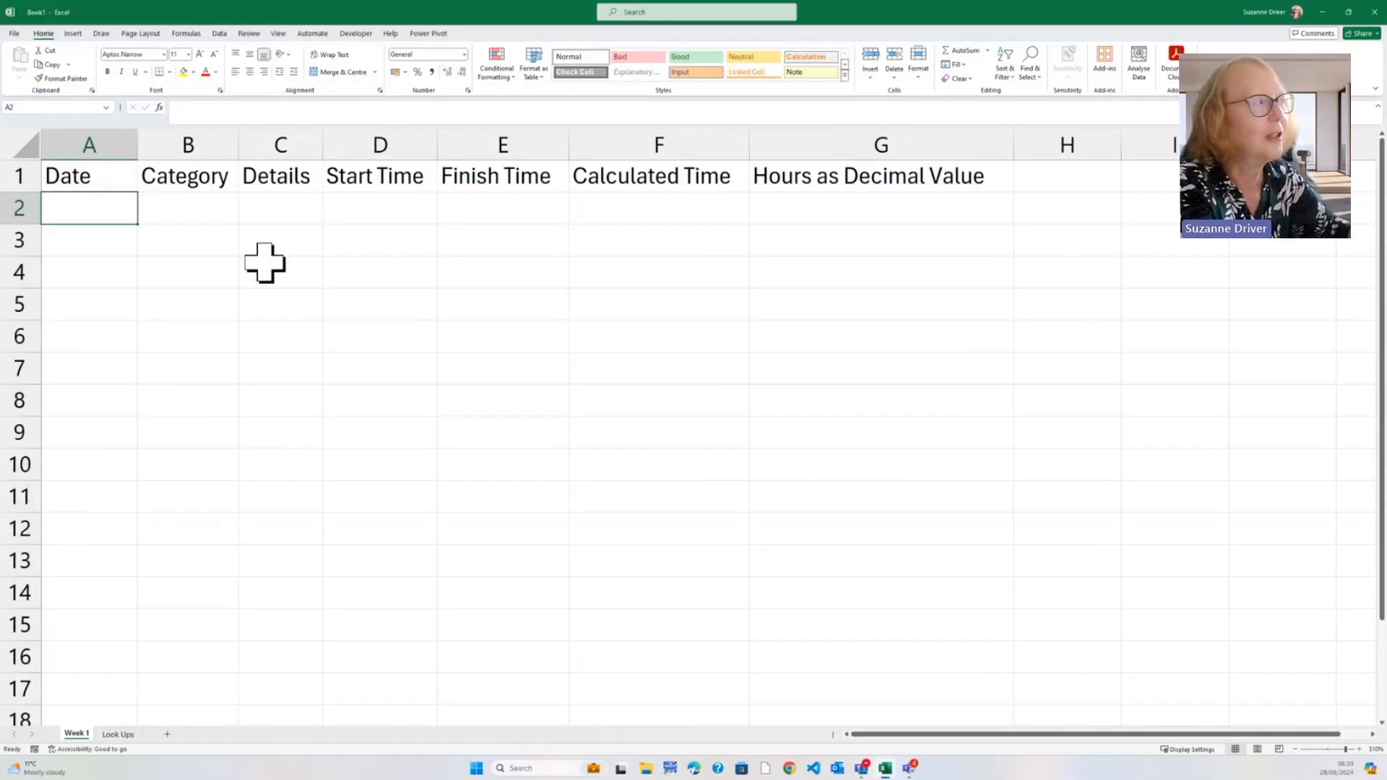
key("ctrl+semicolon")
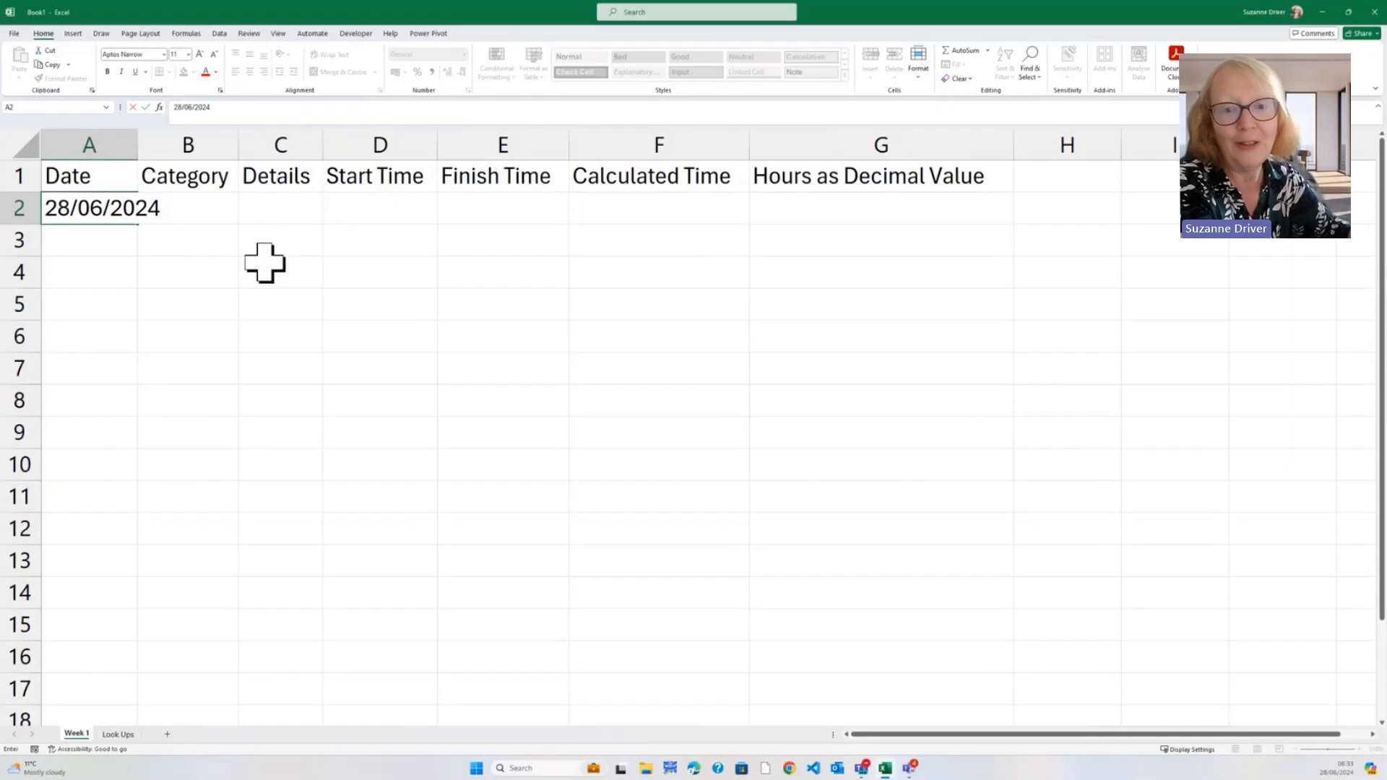
key("Return")
key("Right")
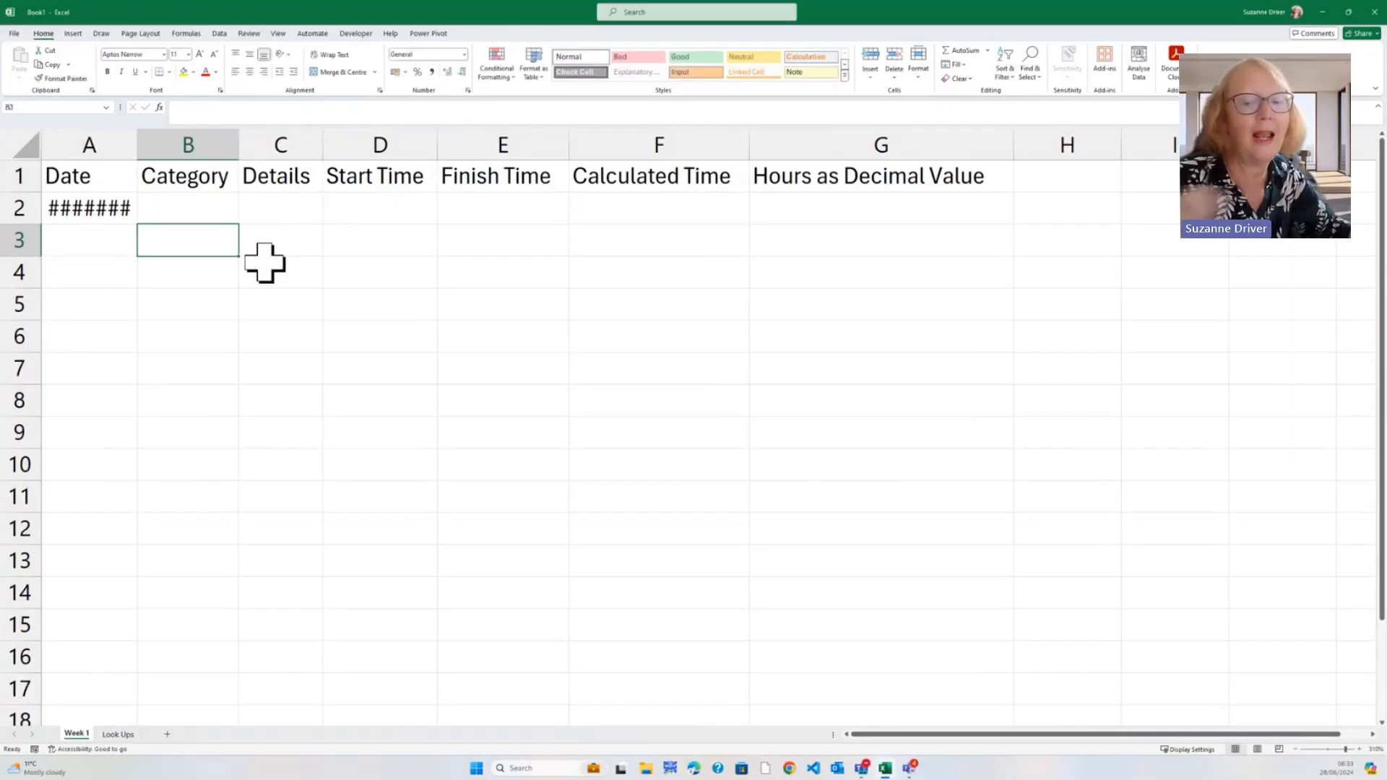
double_click(138, 145)
left_click(204, 217)
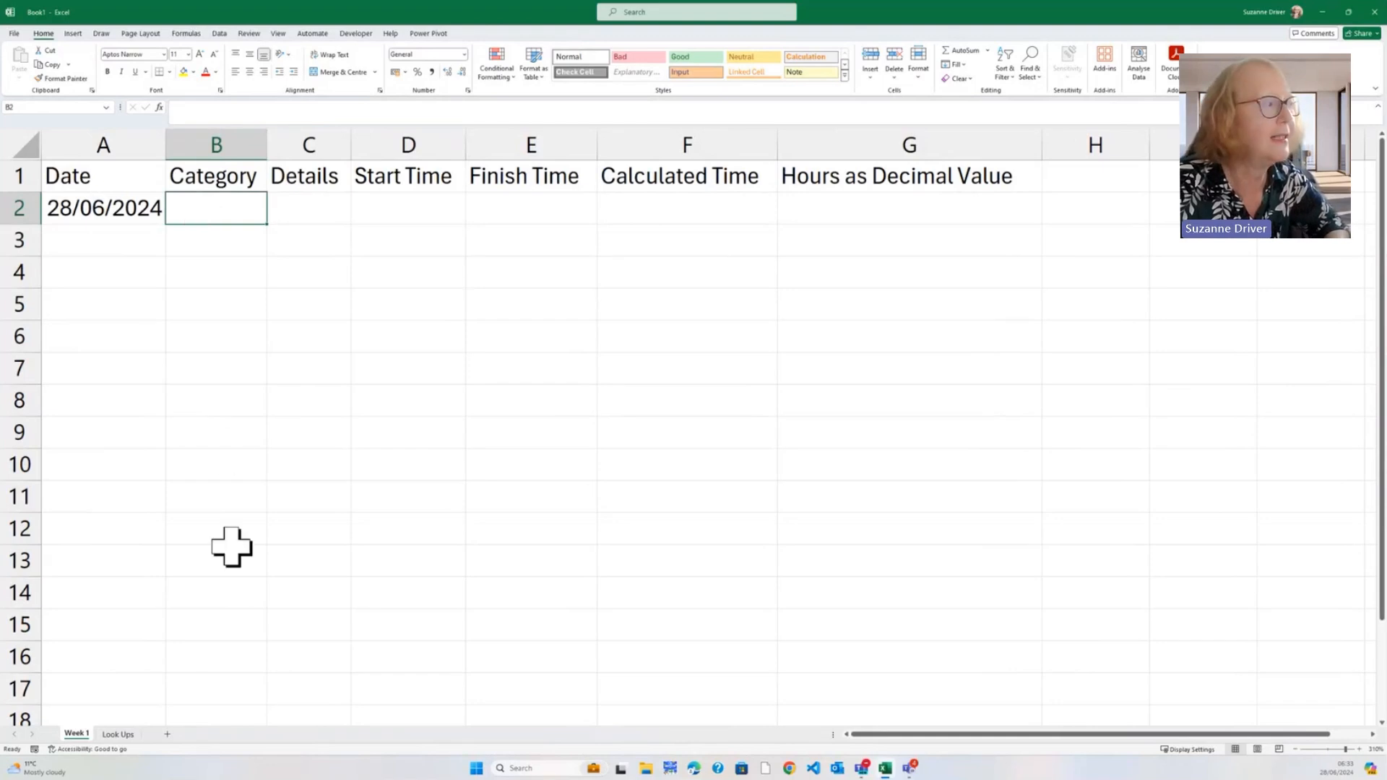
left_click(118, 735)
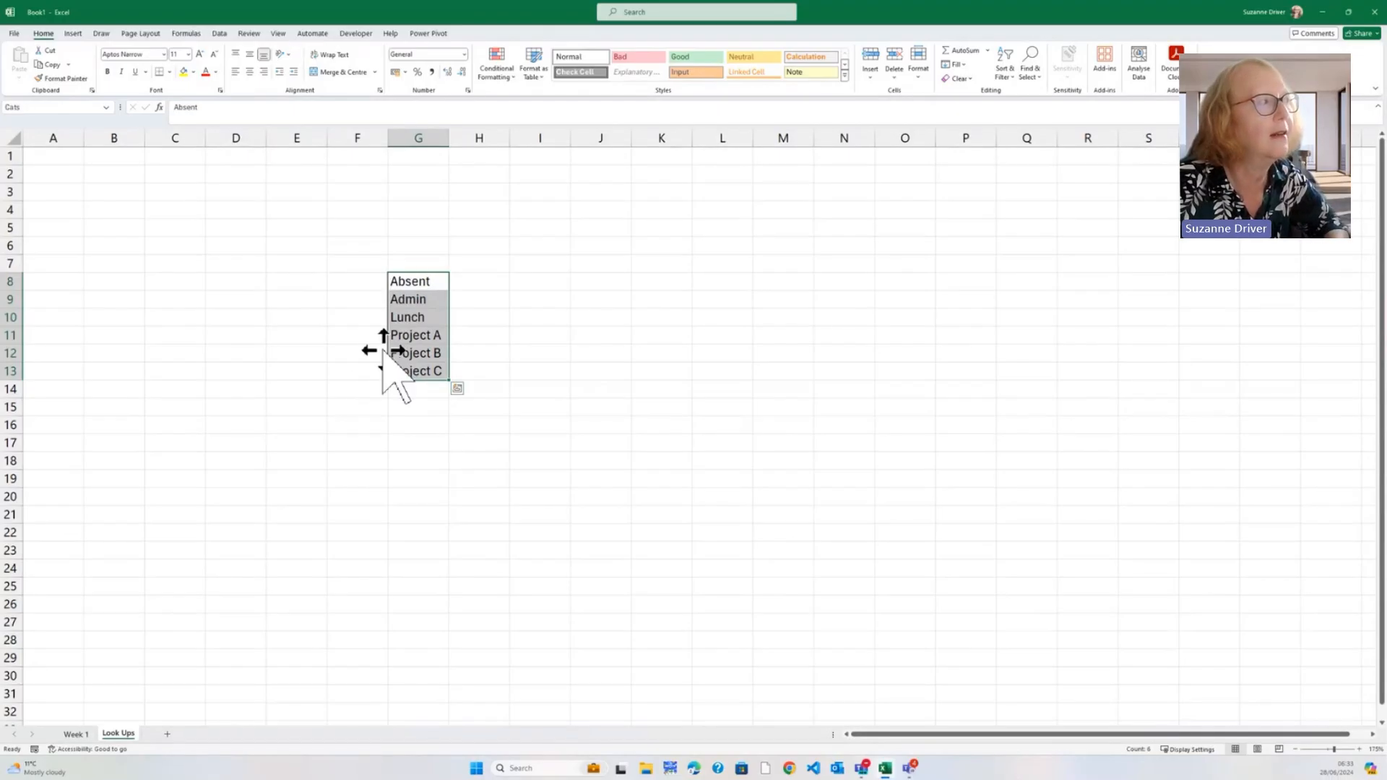
left_click(58, 107)
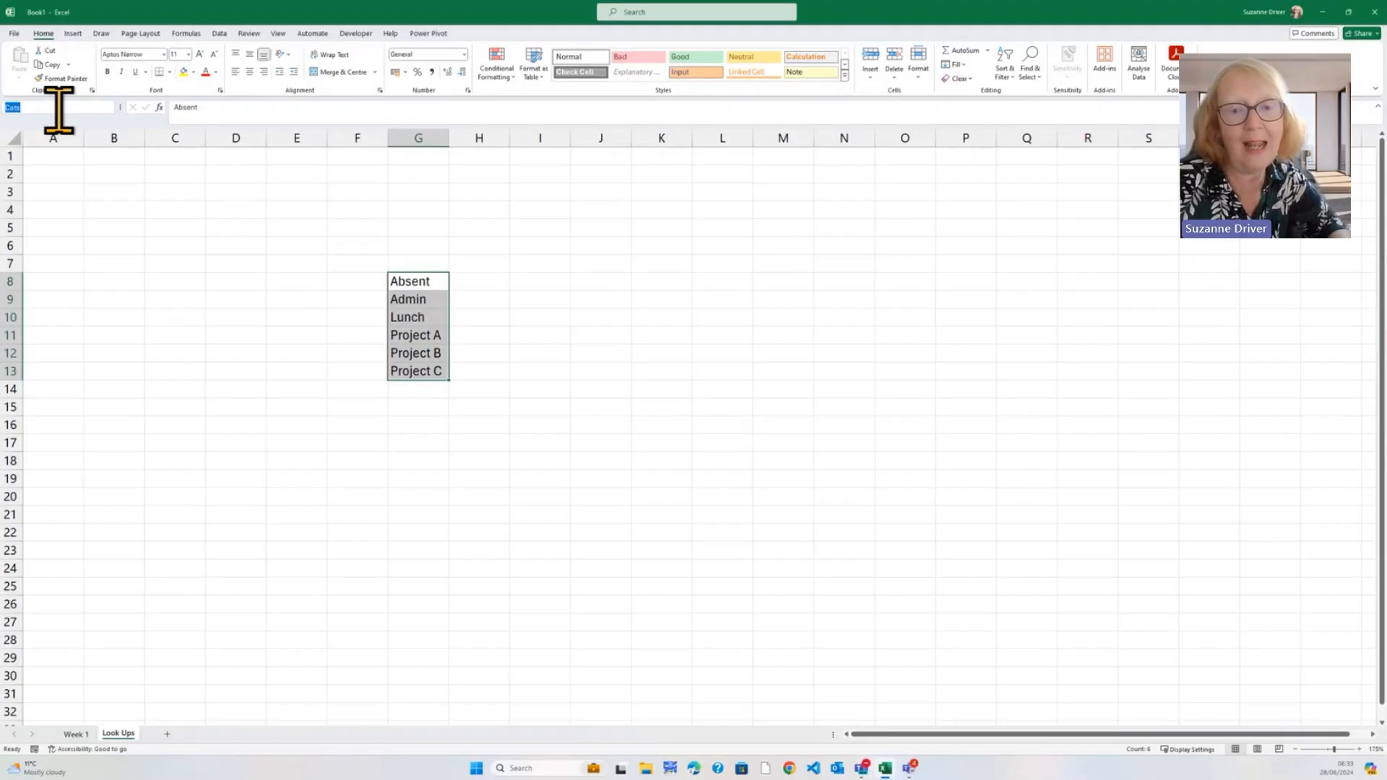
key("Return")
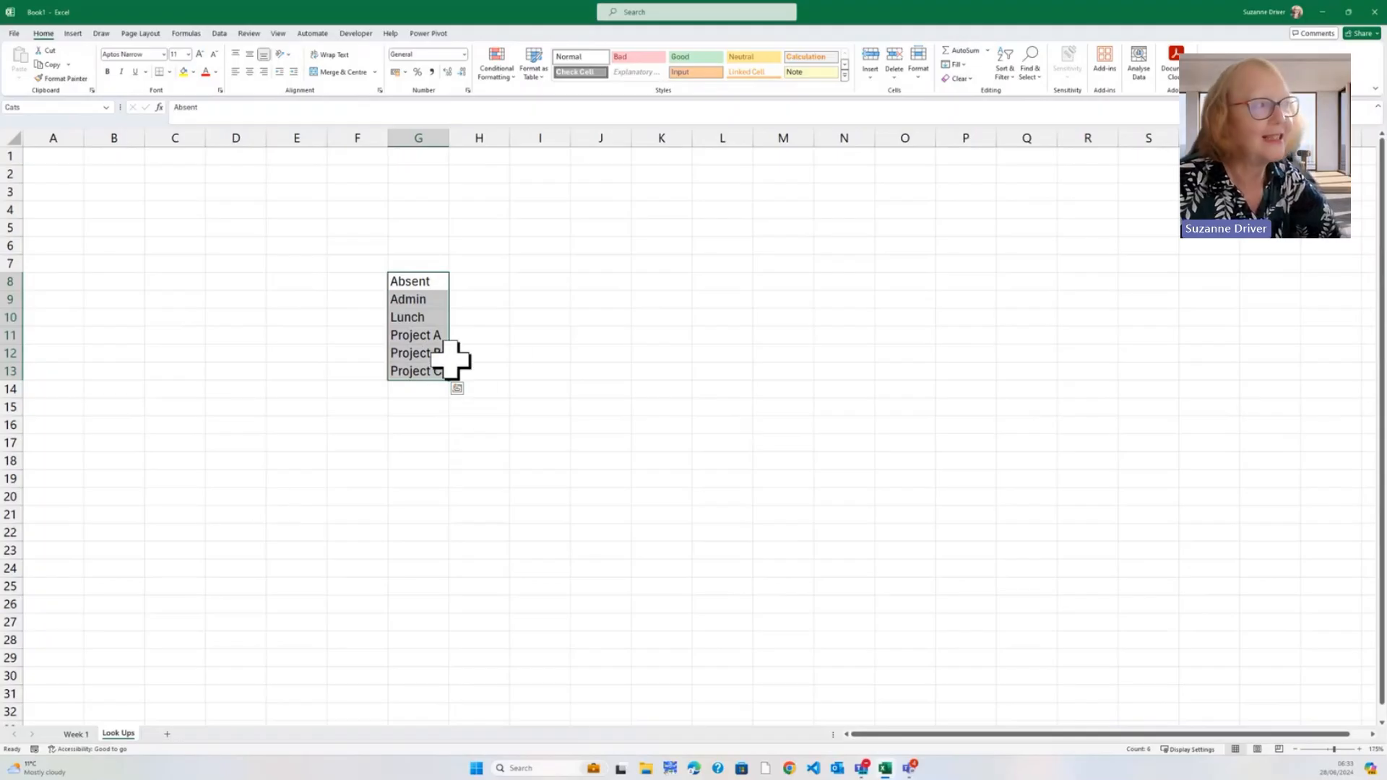
left_click(434, 283)
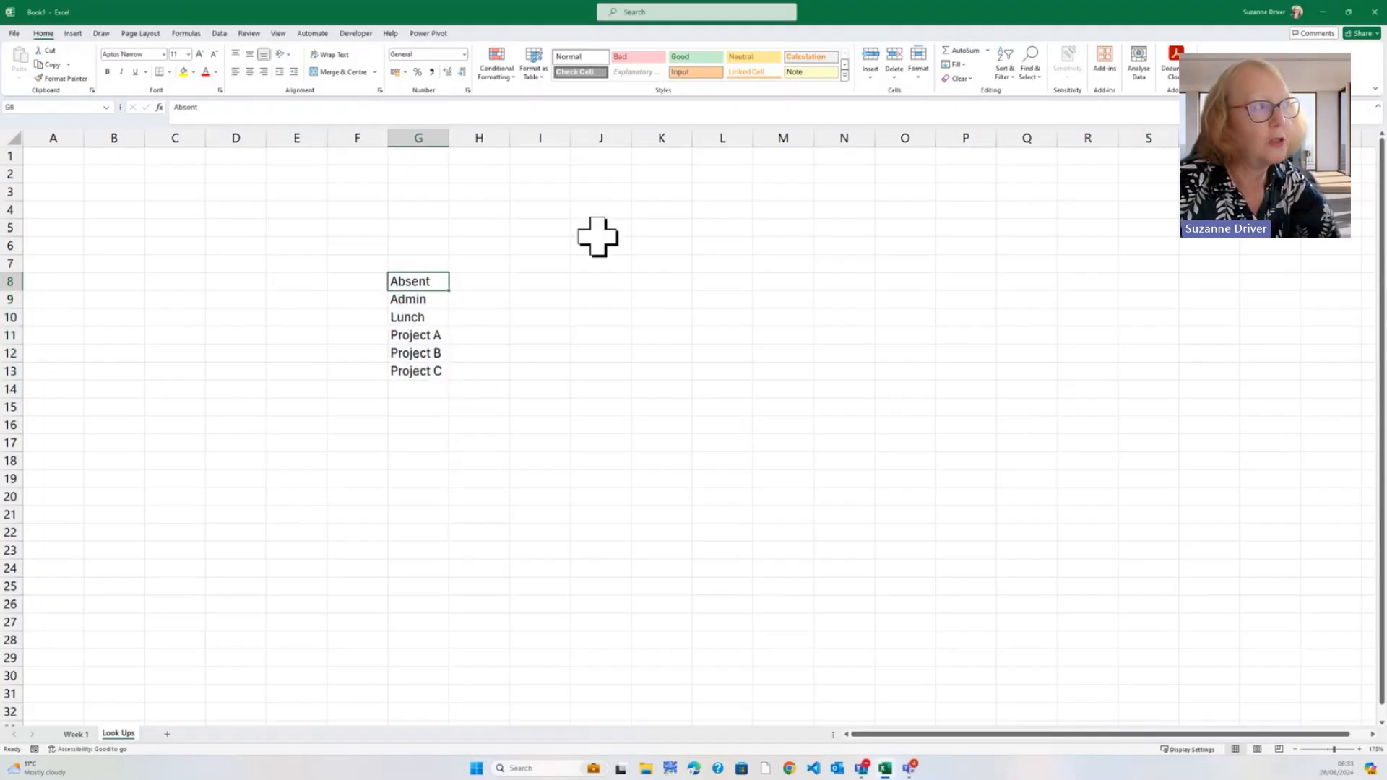
left_click(1002, 75)
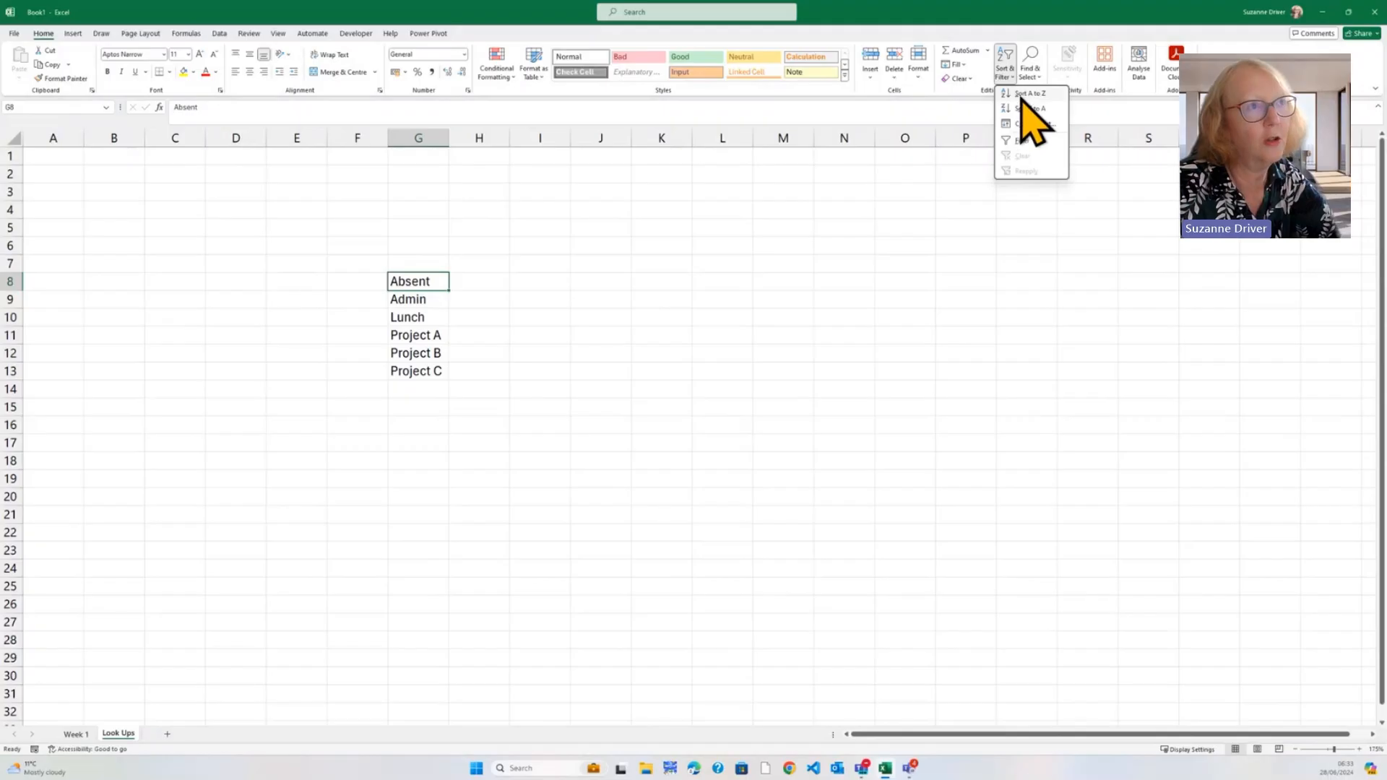
left_click(1020, 95)
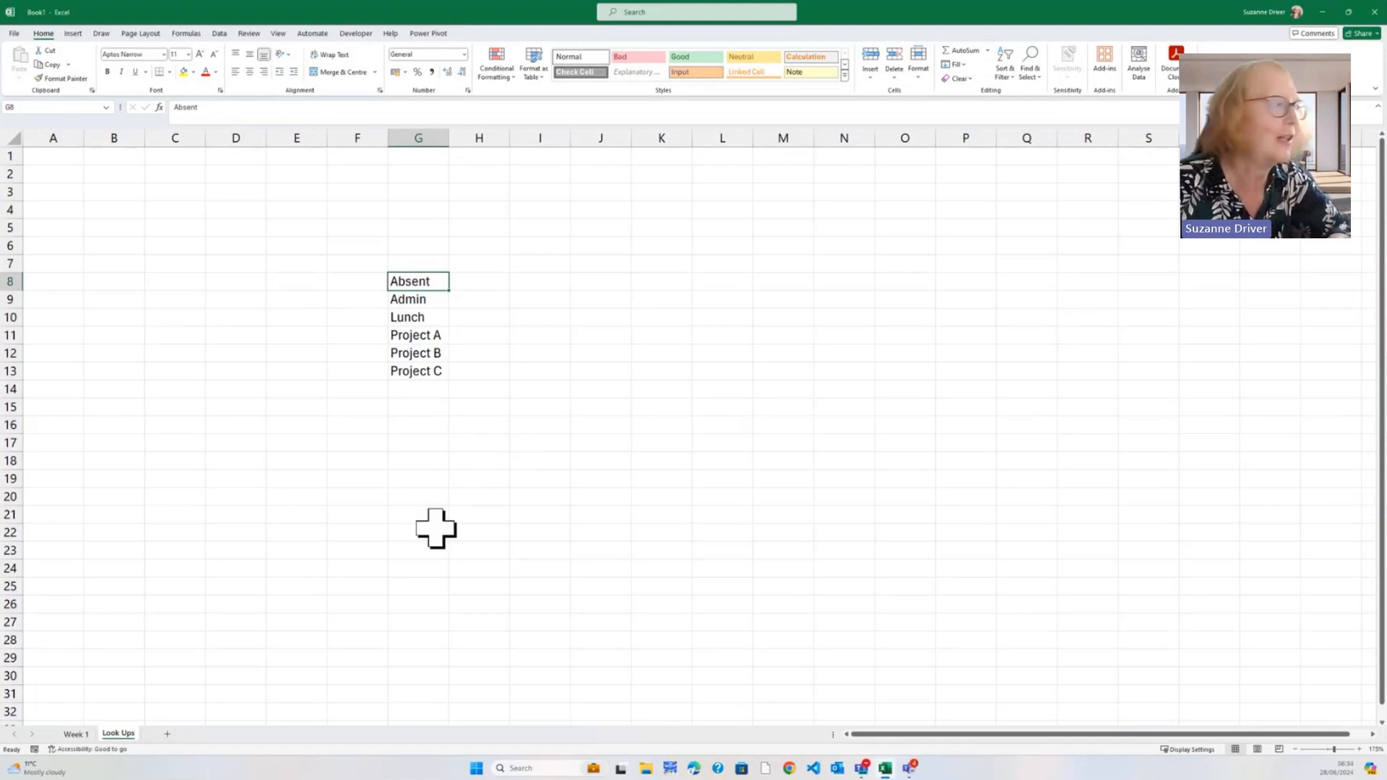
left_click(78, 734)
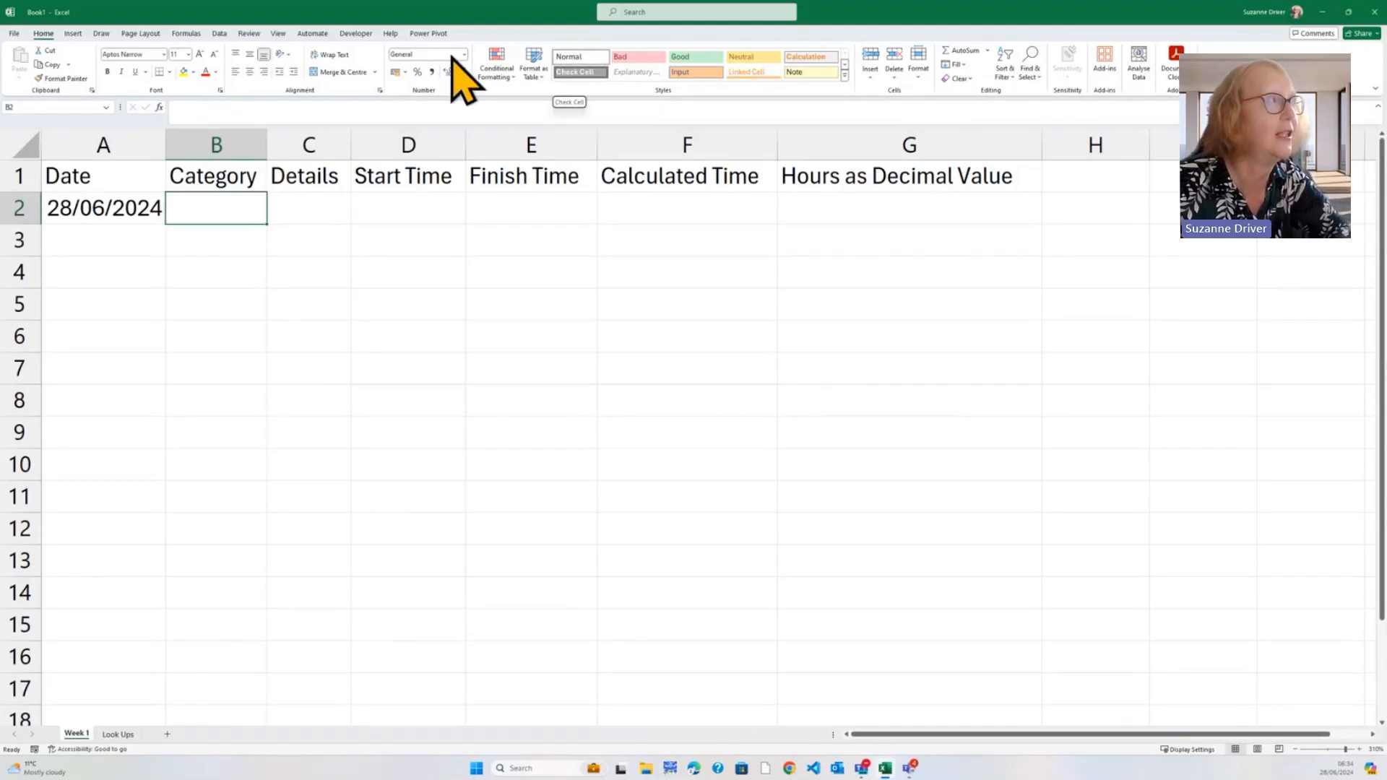
Add List data validation to B2 sourced from =cats, then test its category drop-down
left_click(220, 34)
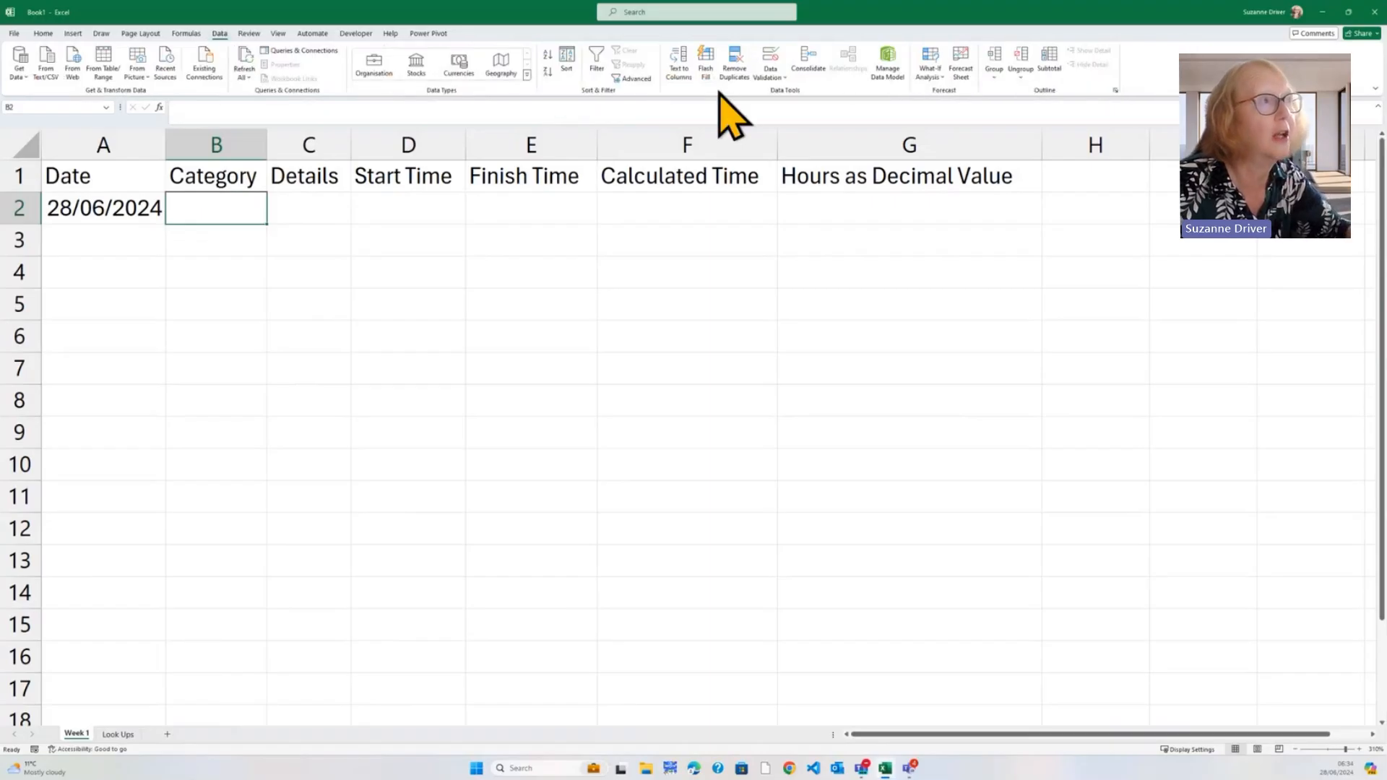
left_click(785, 77)
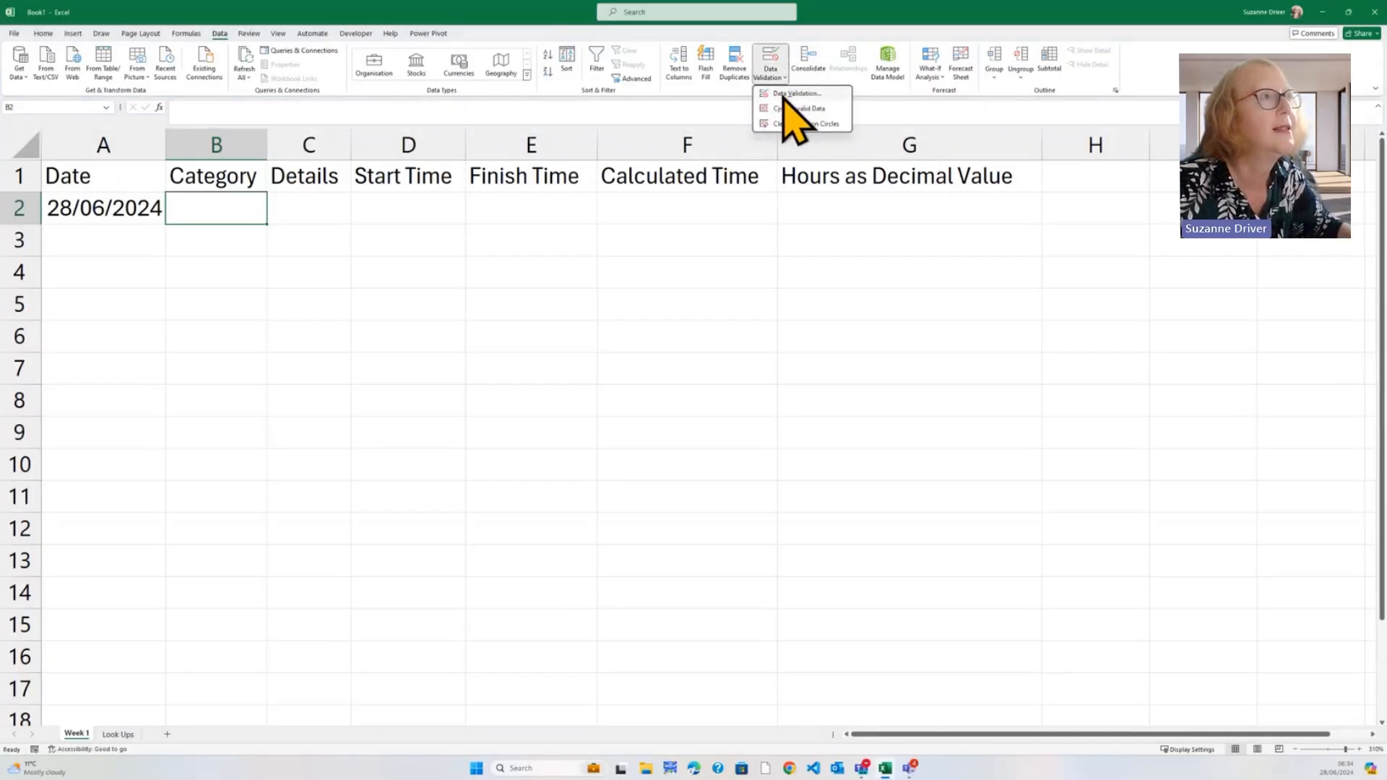
left_click(785, 94)
left_click(381, 204)
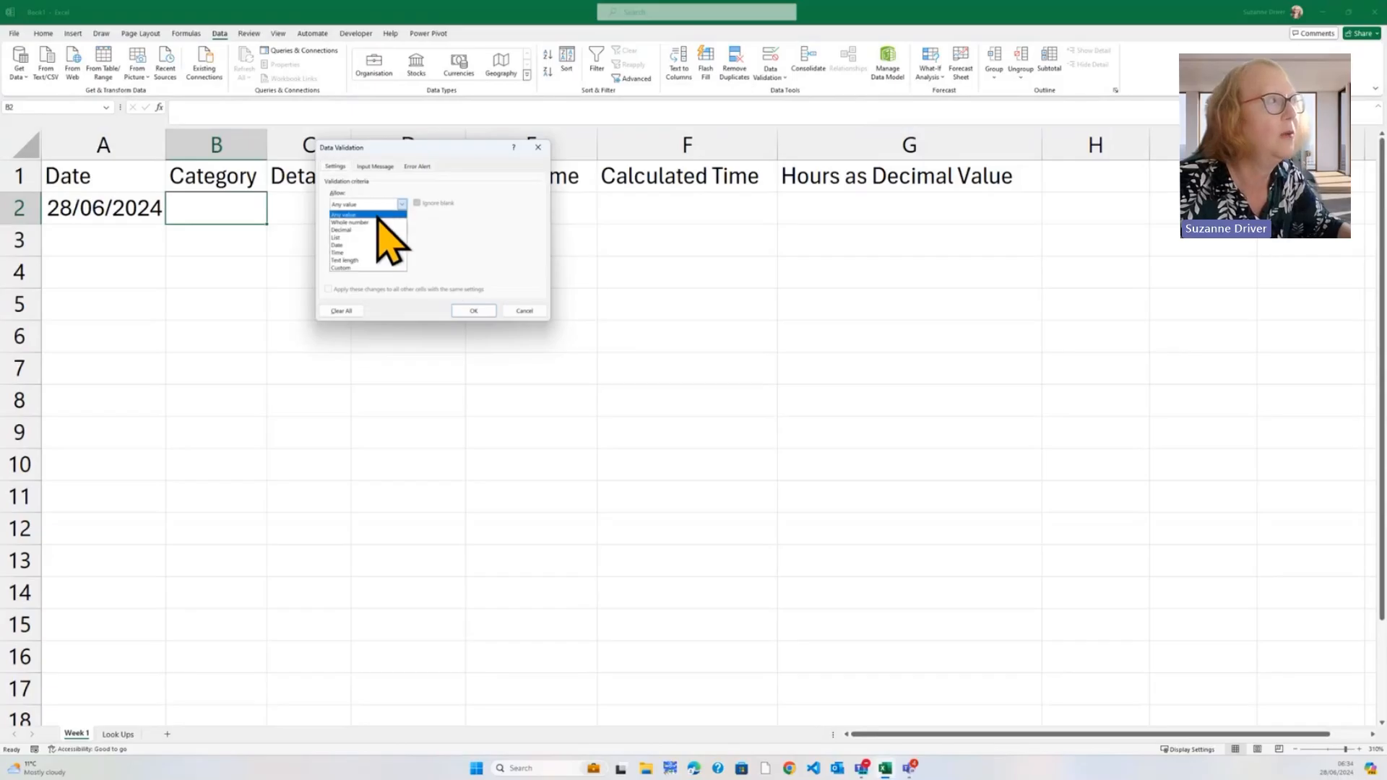
left_click(364, 238)
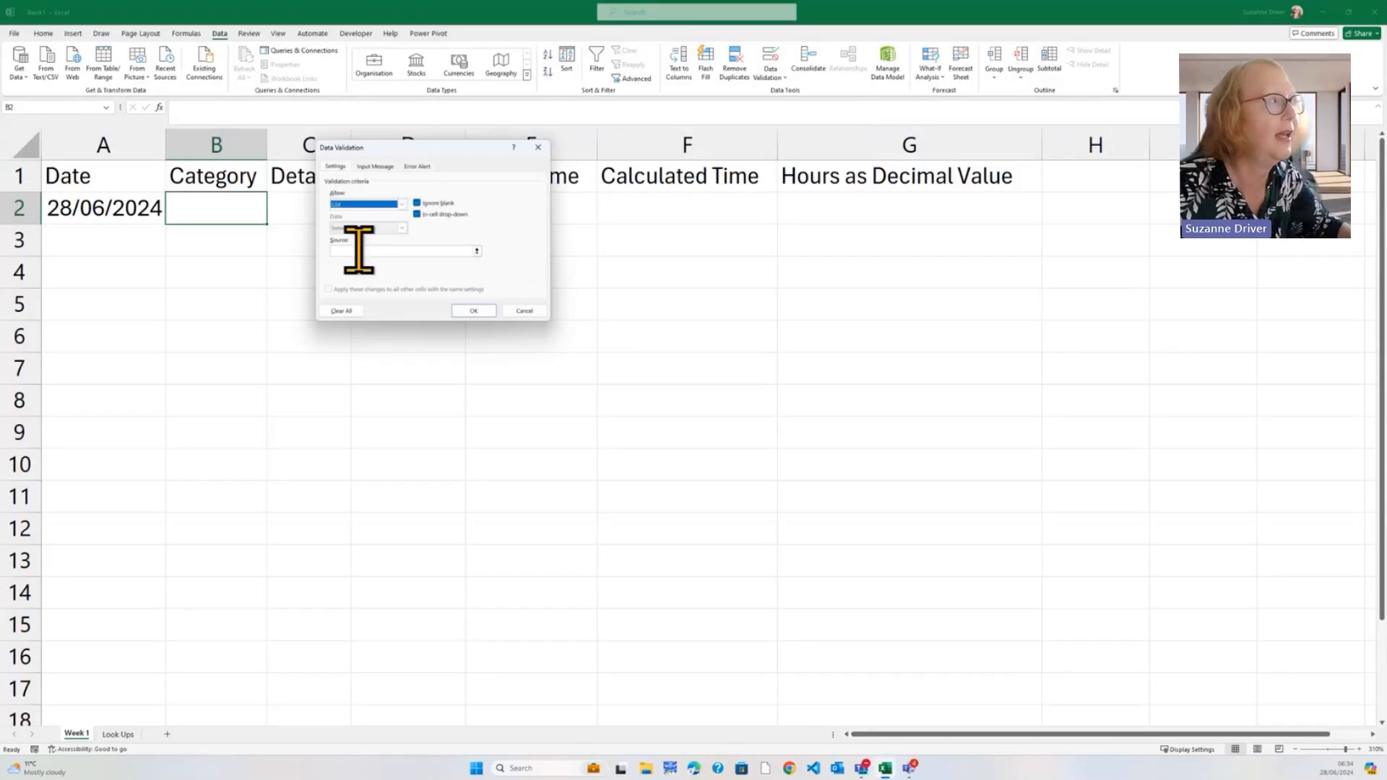
left_click(364, 250)
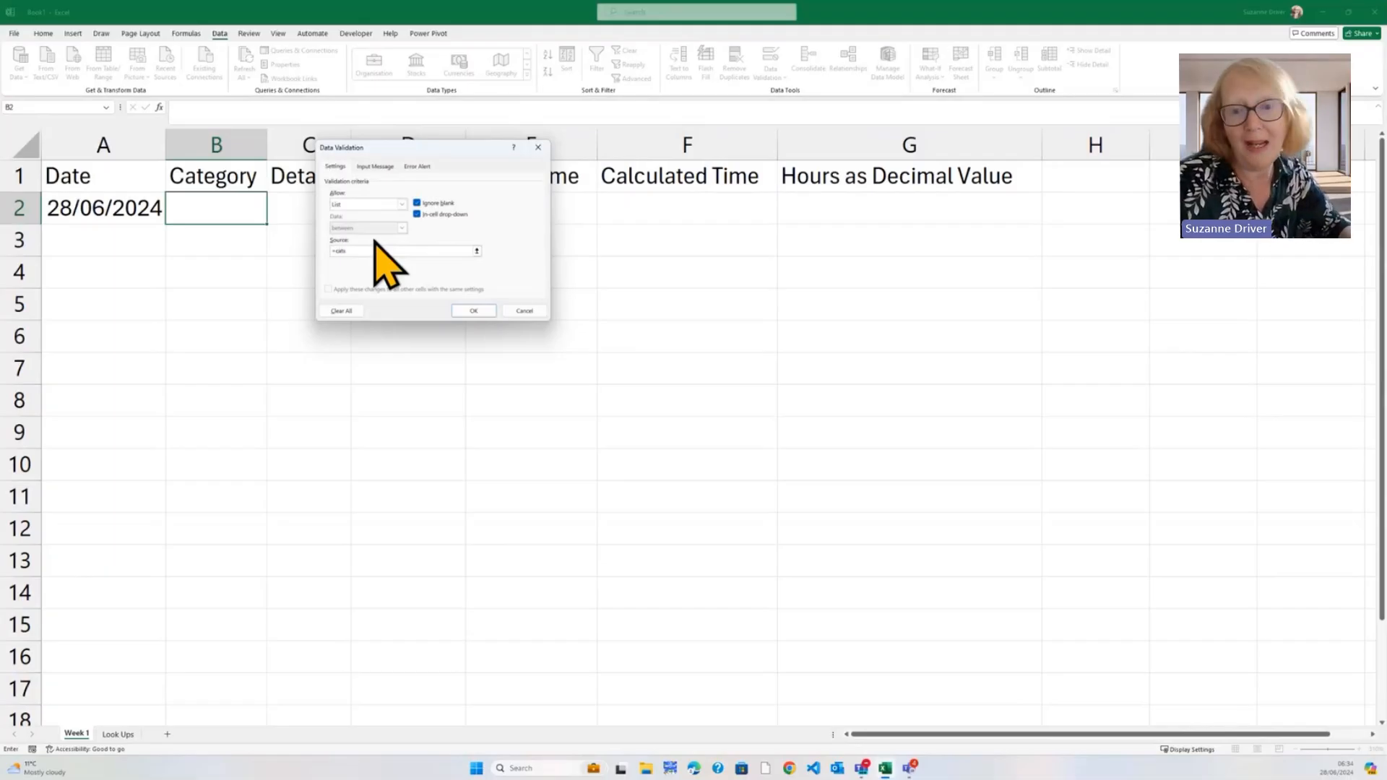
left_click(471, 310)
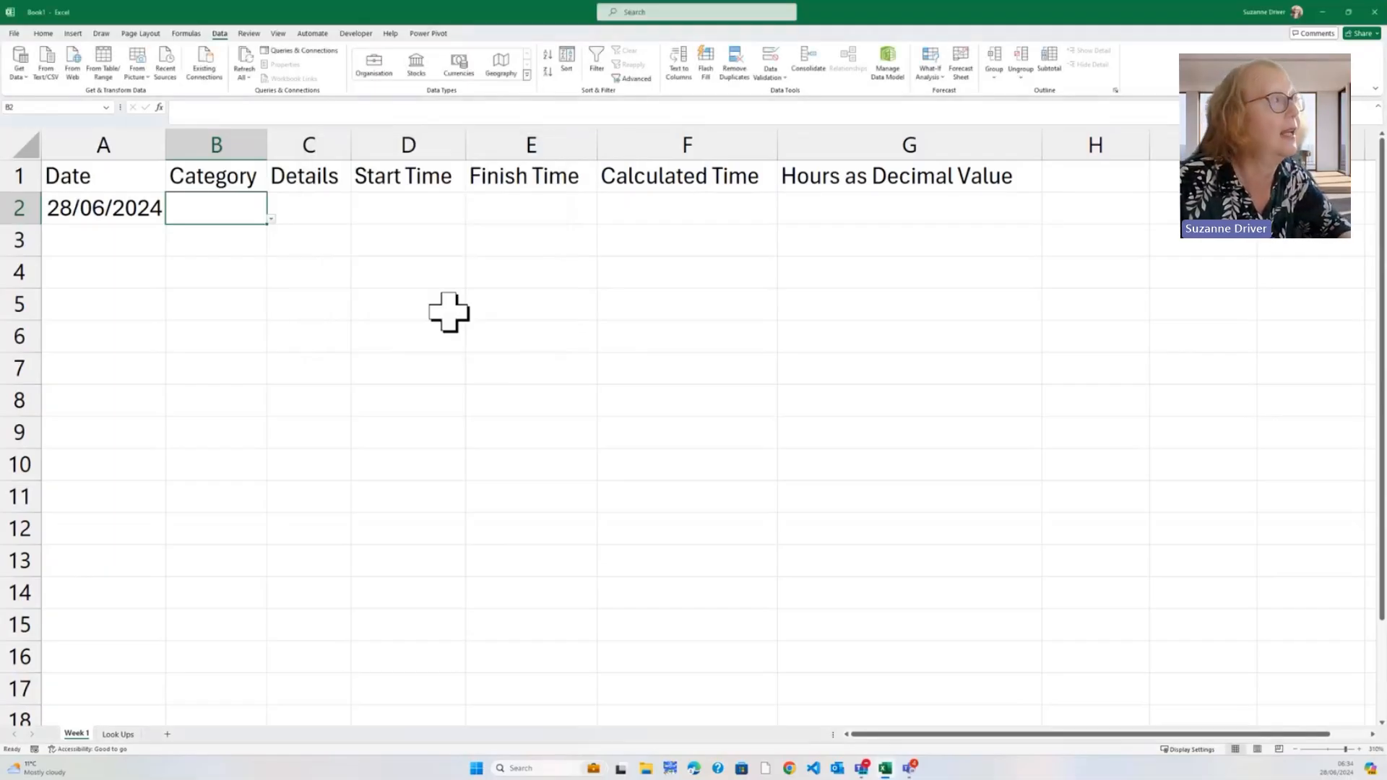
left_click(272, 218)
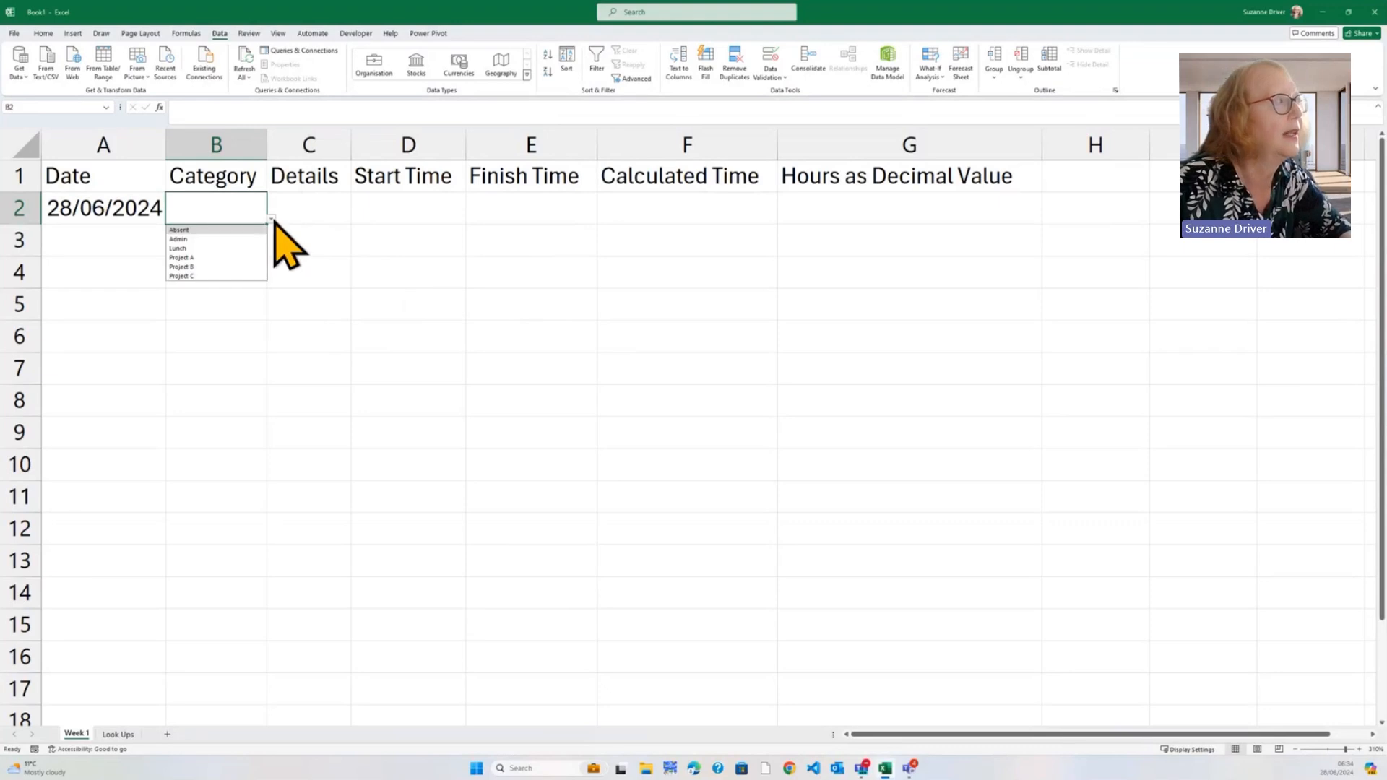
left_click(273, 221)
left_click(316, 207)
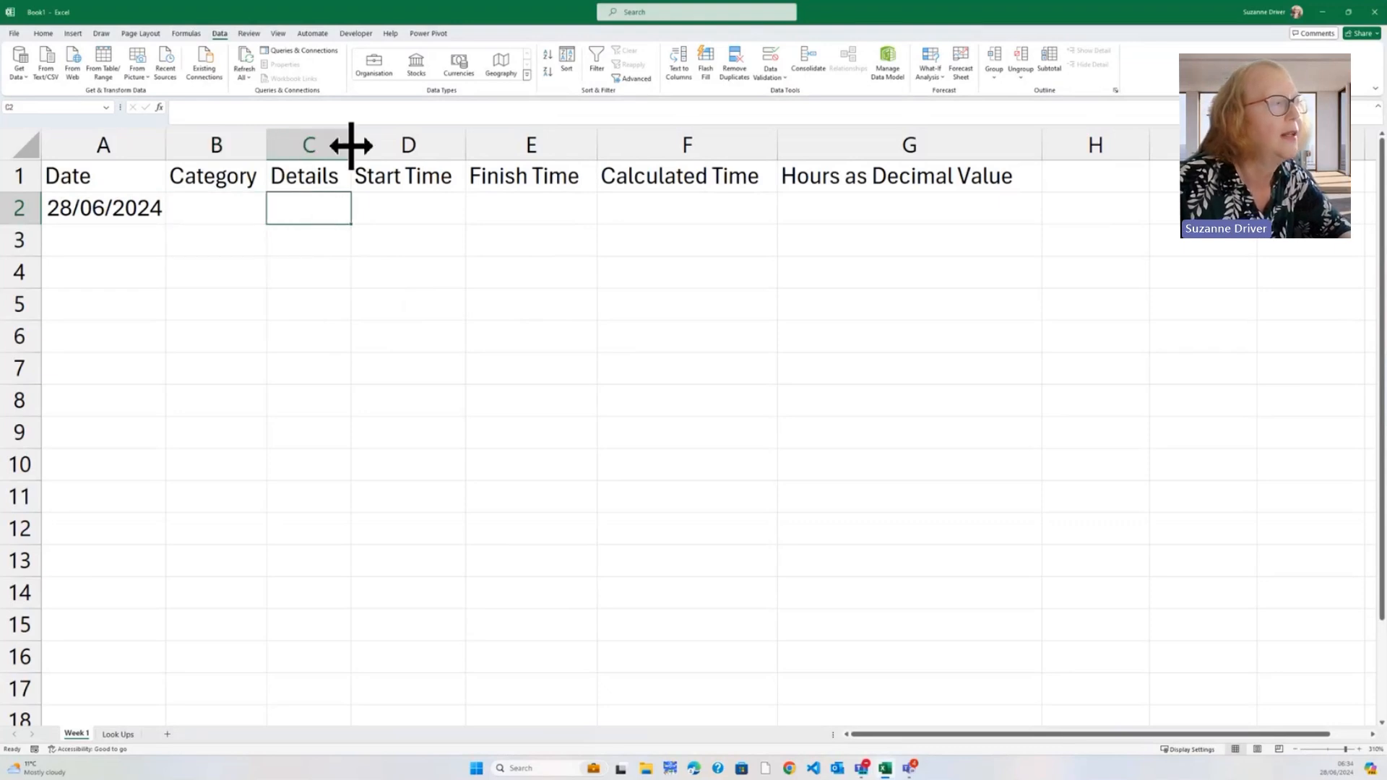
Widen column C, enter 'TImesheets Cal' as Details and a 09:00 start time in D2
left_click_drag(351, 146, 494, 145)
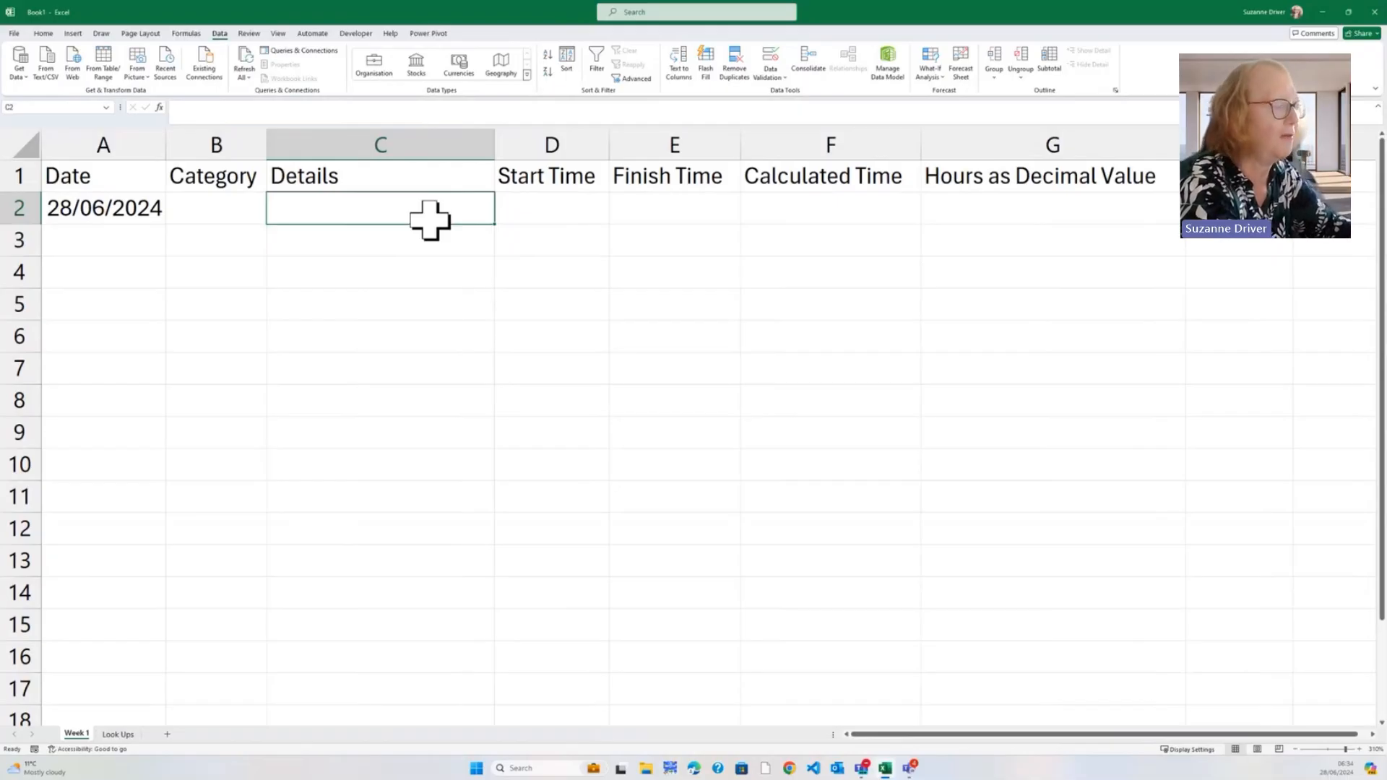
type("TIm")
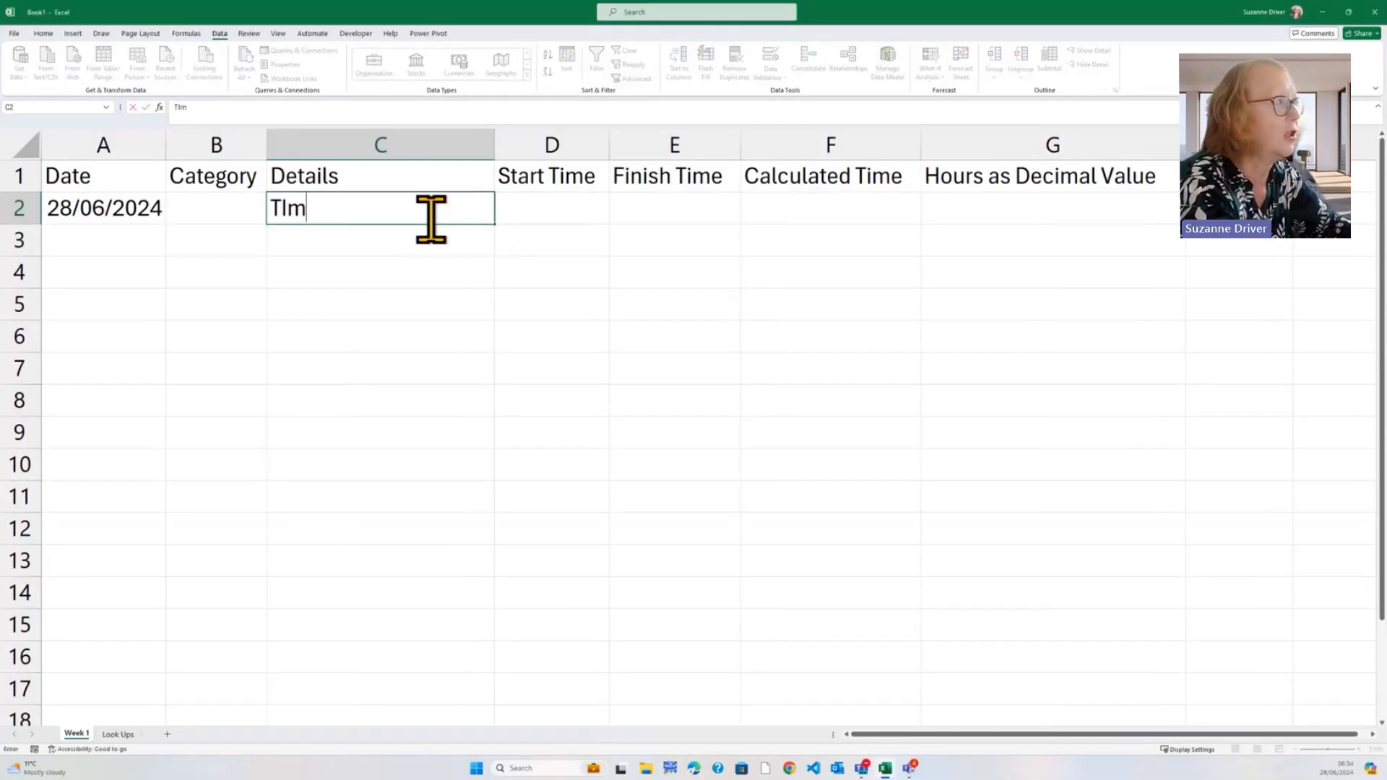
type("esheet")
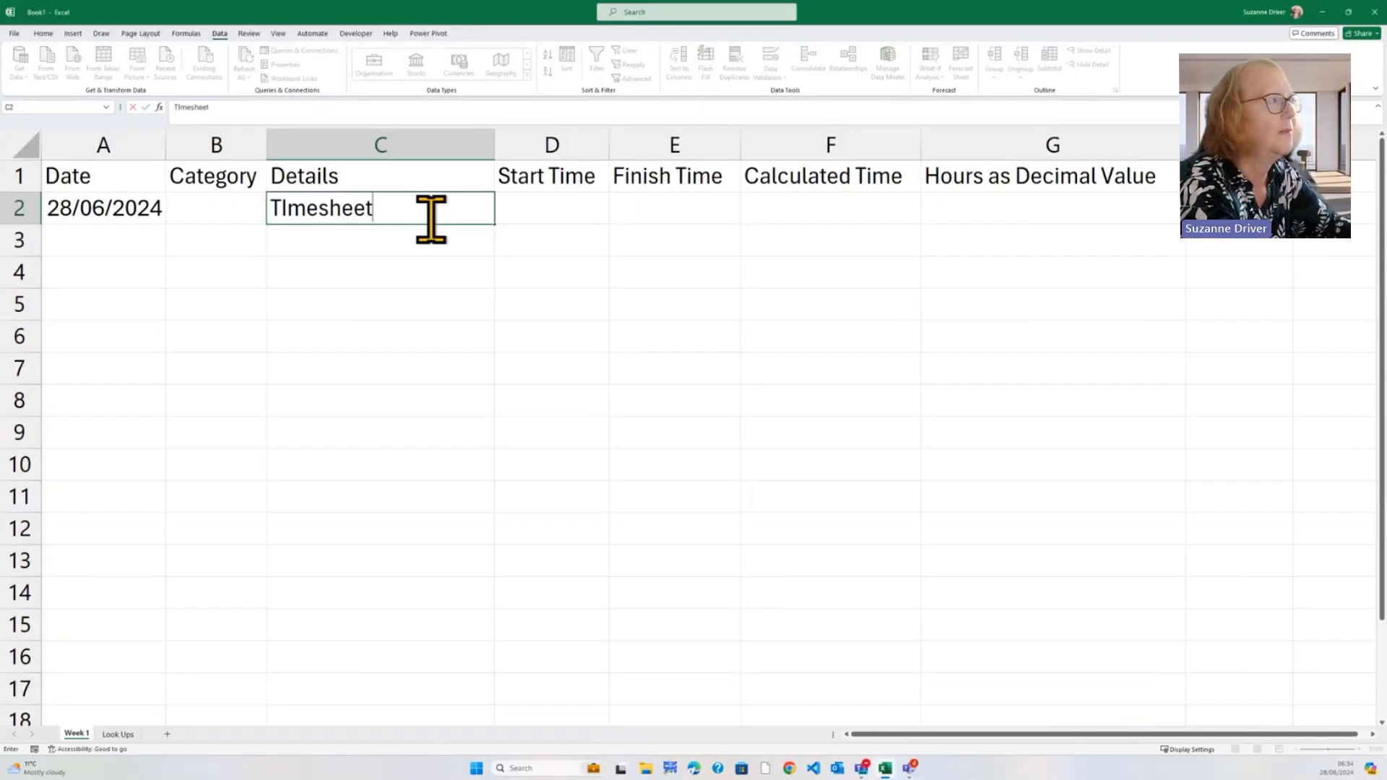
type("s Cals")
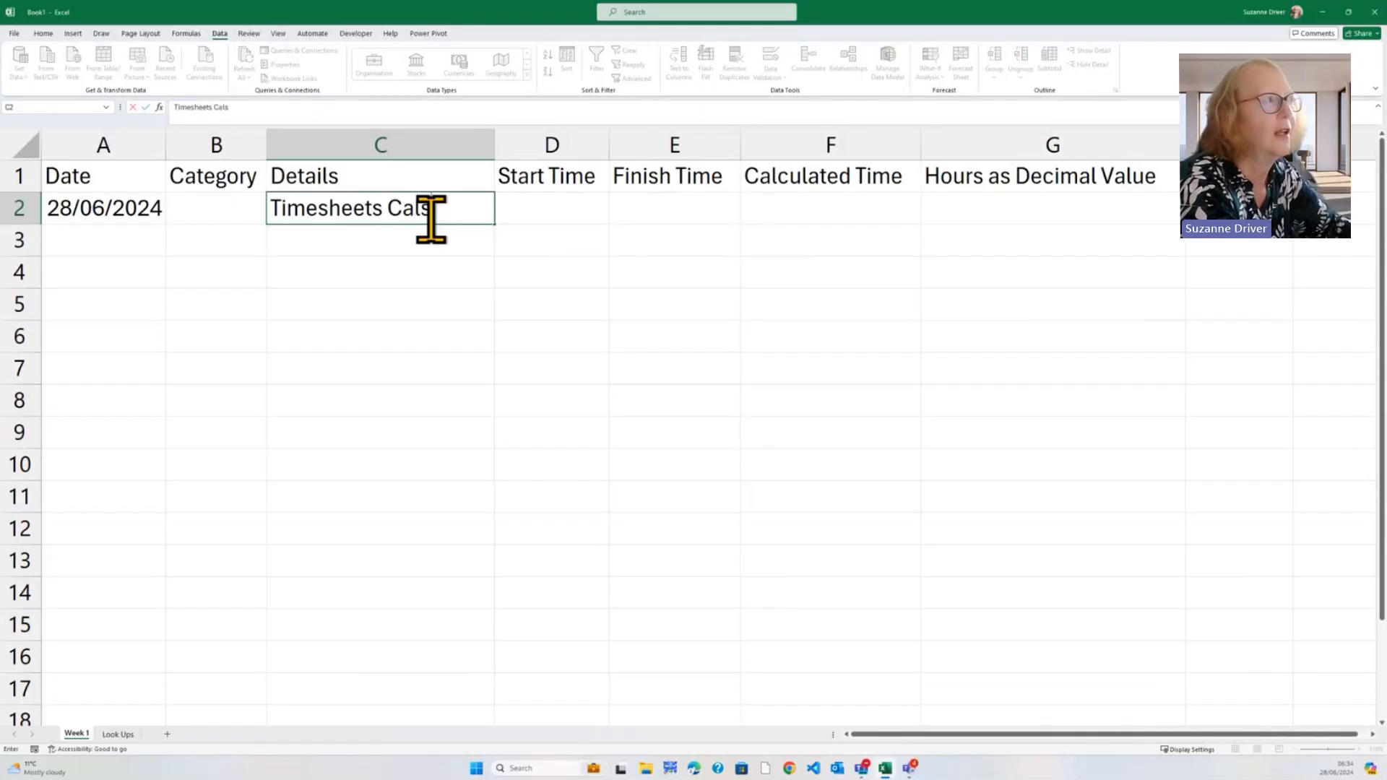
key("Tab")
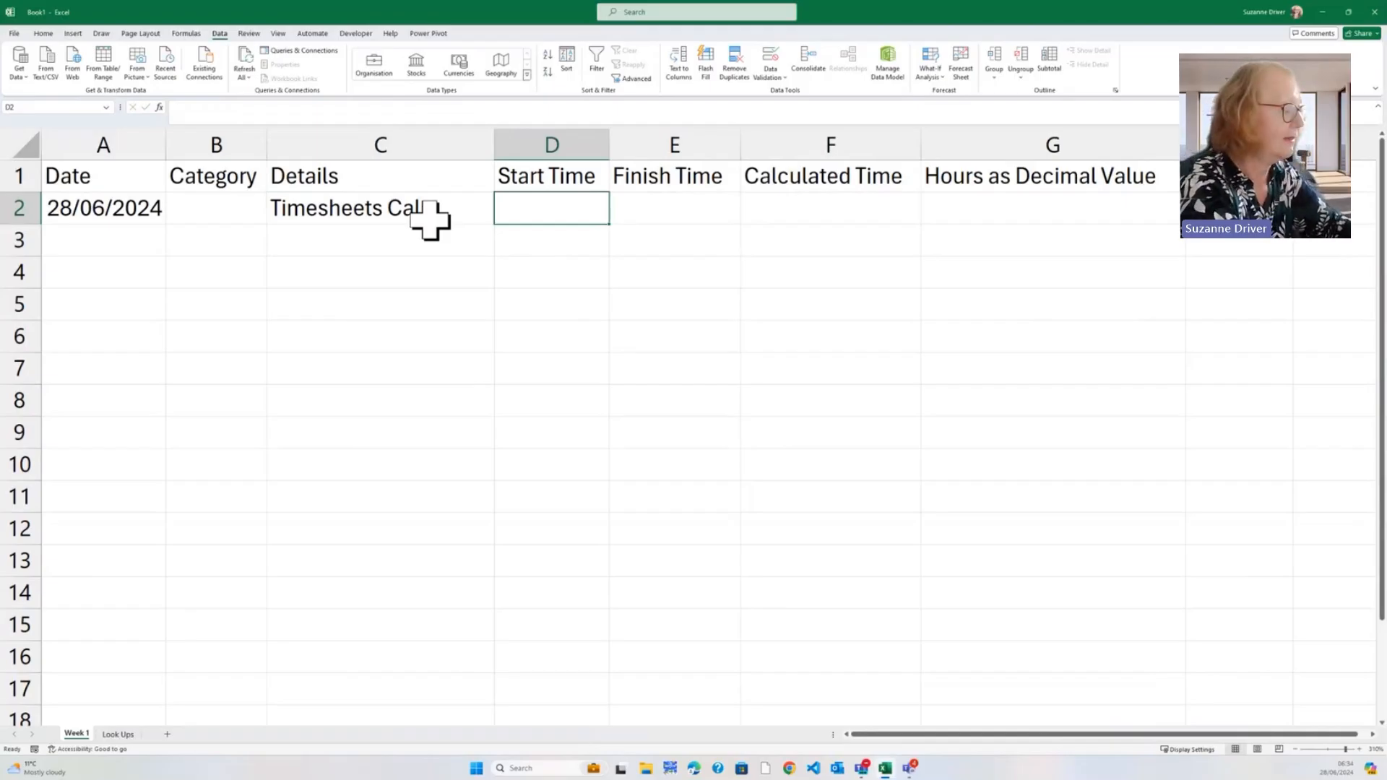
type("09;")
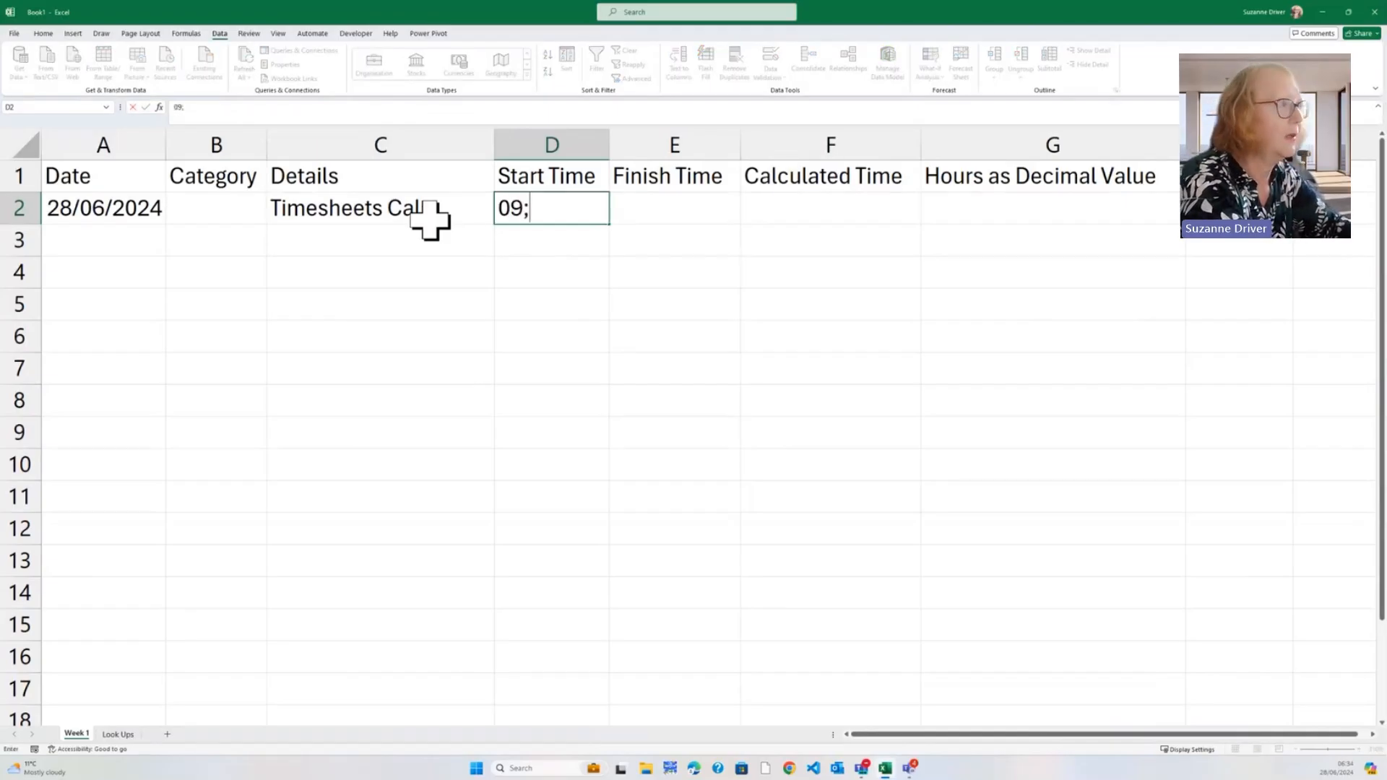
key("BackSpace")
type(":00")
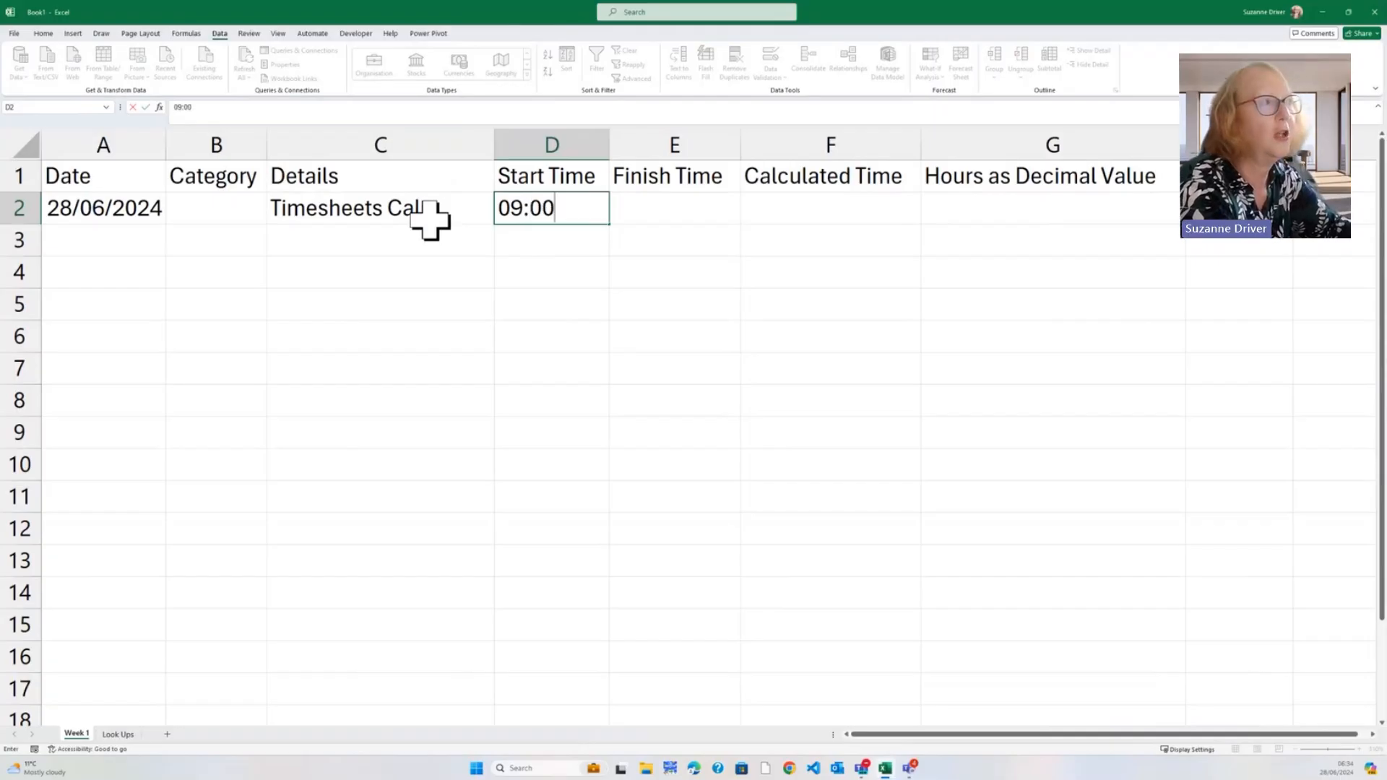
key("Return")
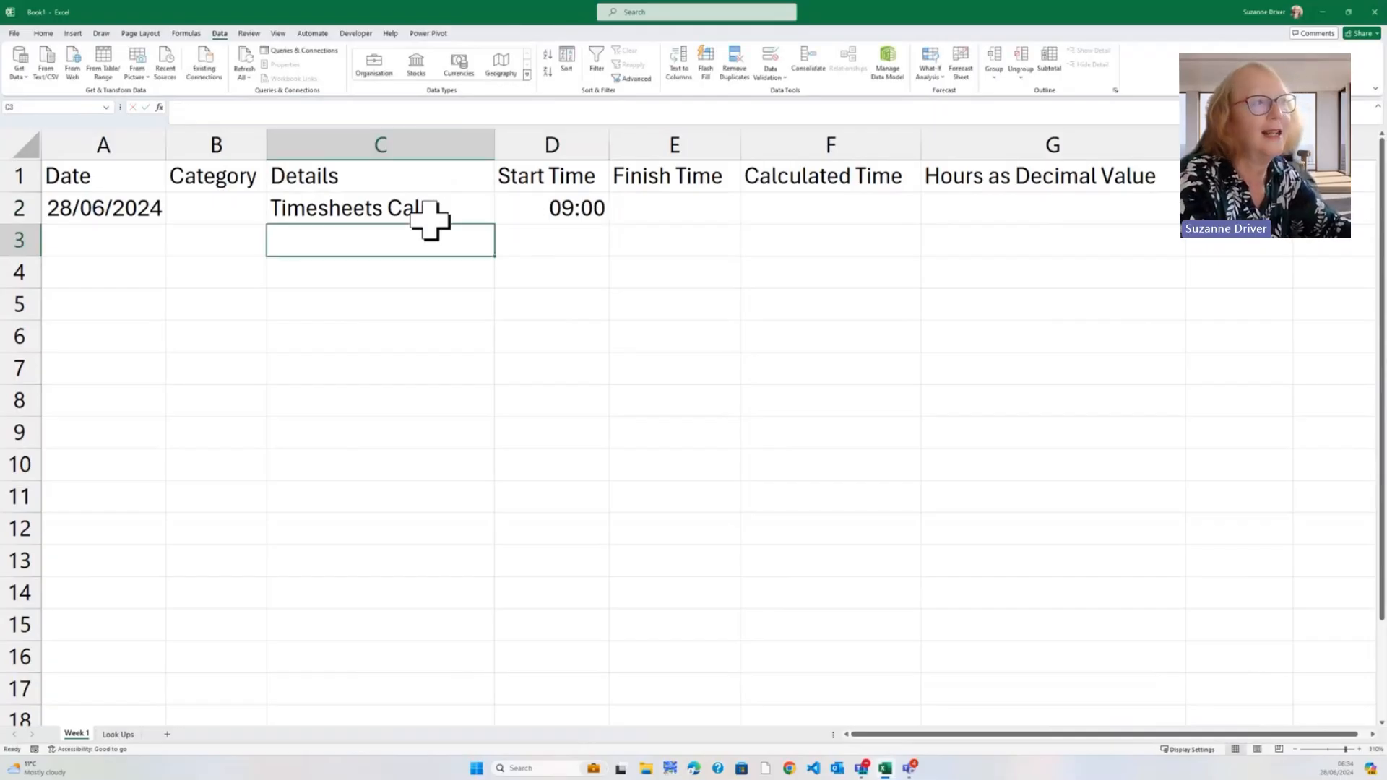
Enter a 10:00 finish time in E2 and begin a formula in F2
key("Up")
key("Right")
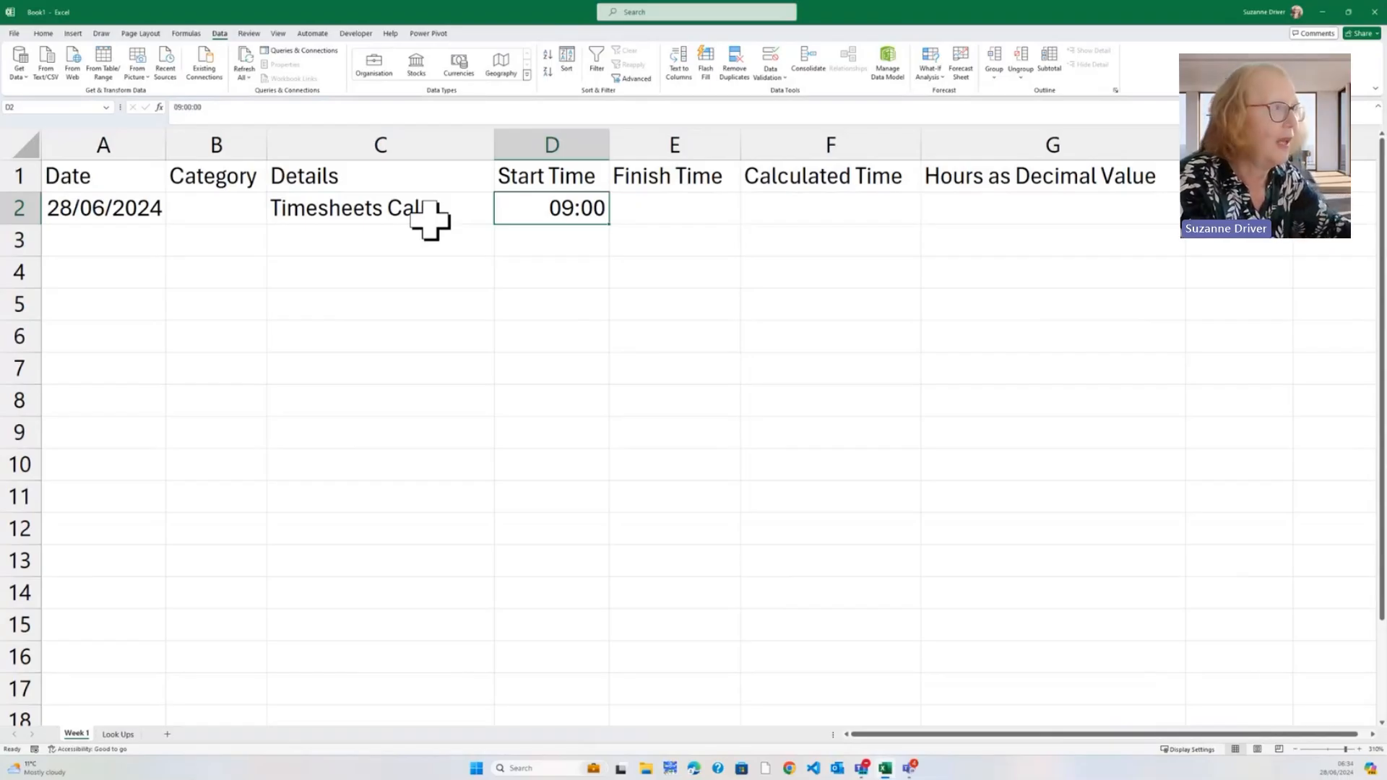
key("Right")
type("10:00")
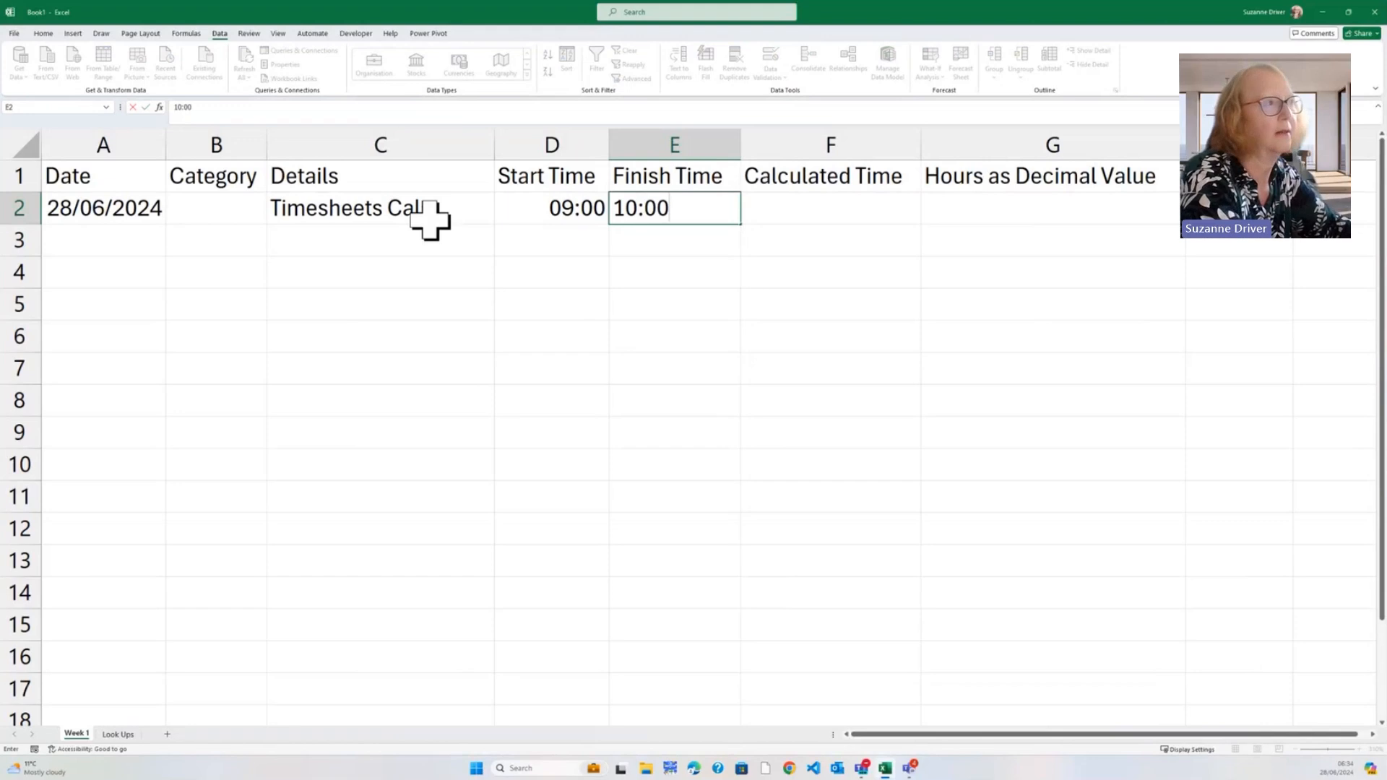
key("Tab")
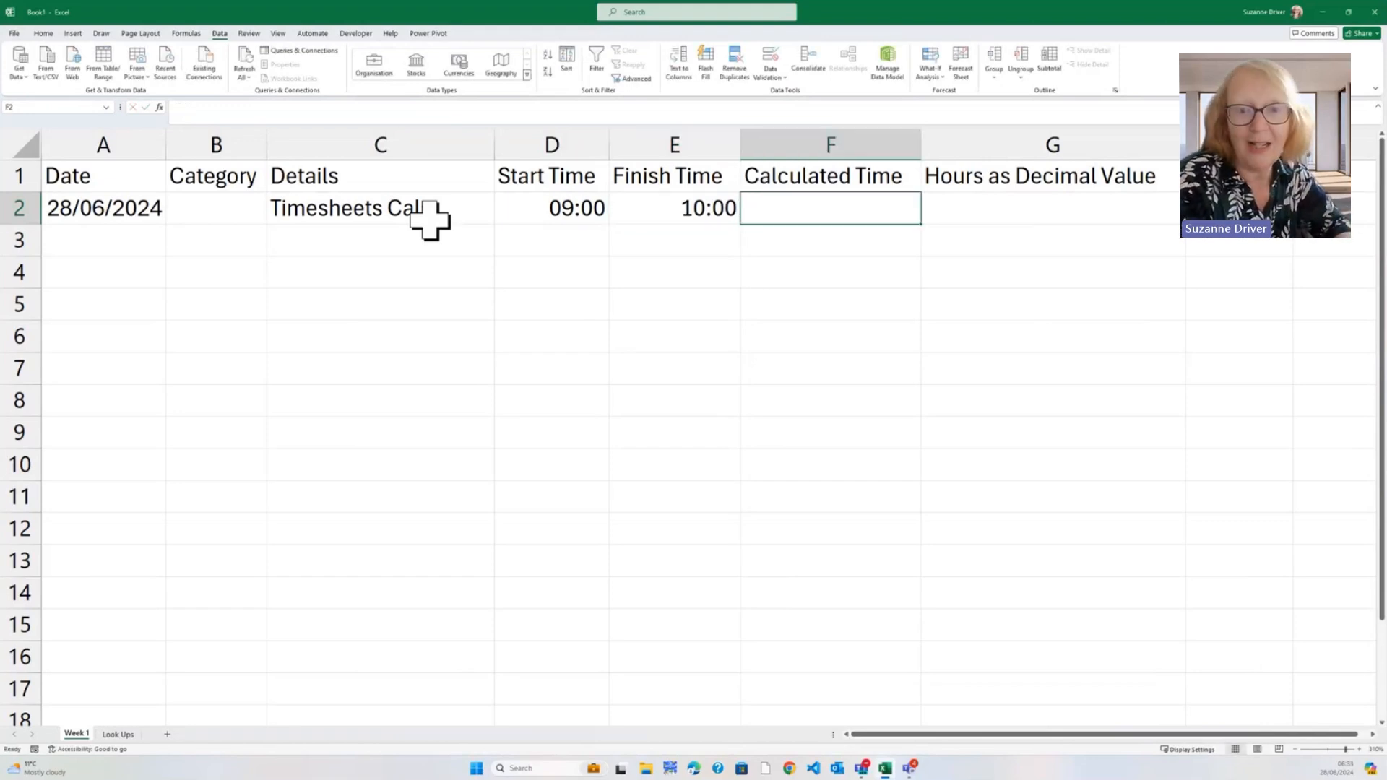
type("=")
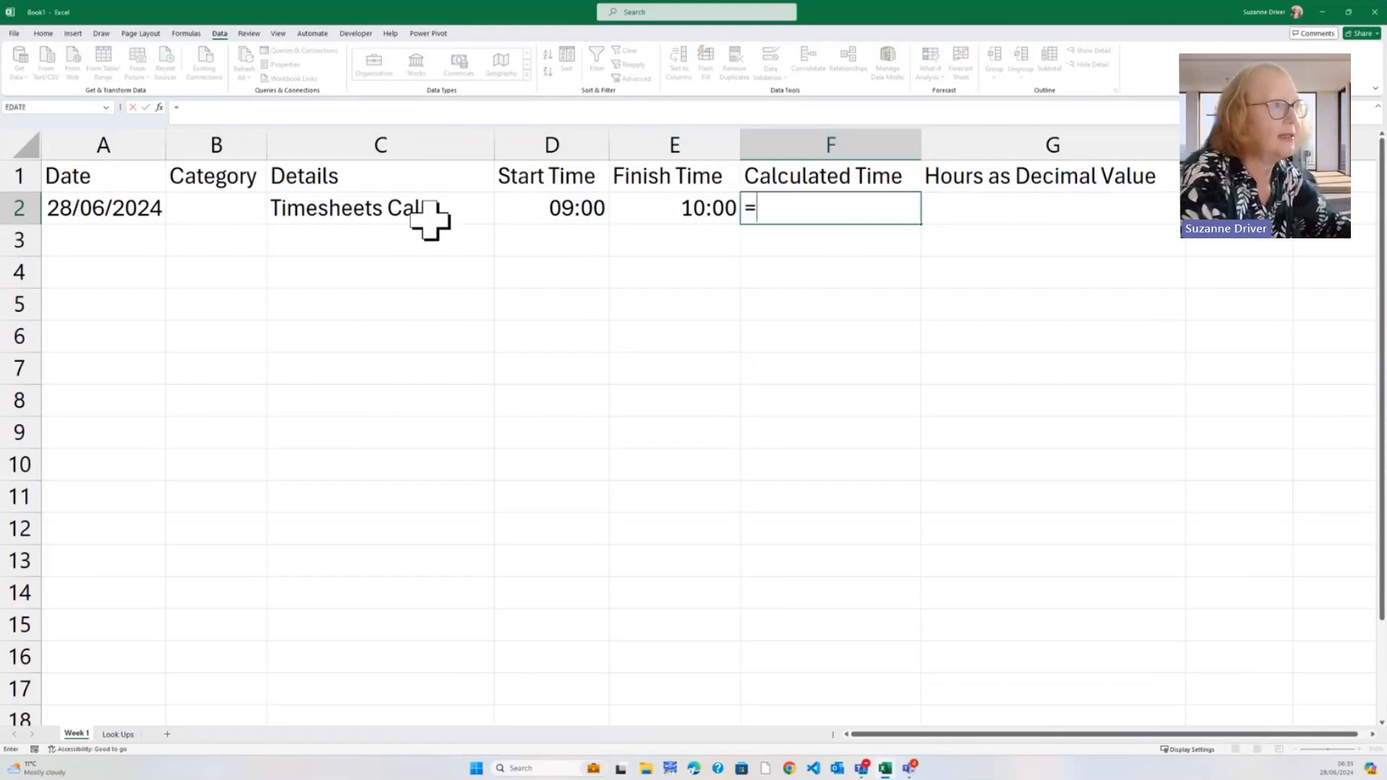
key("Right")
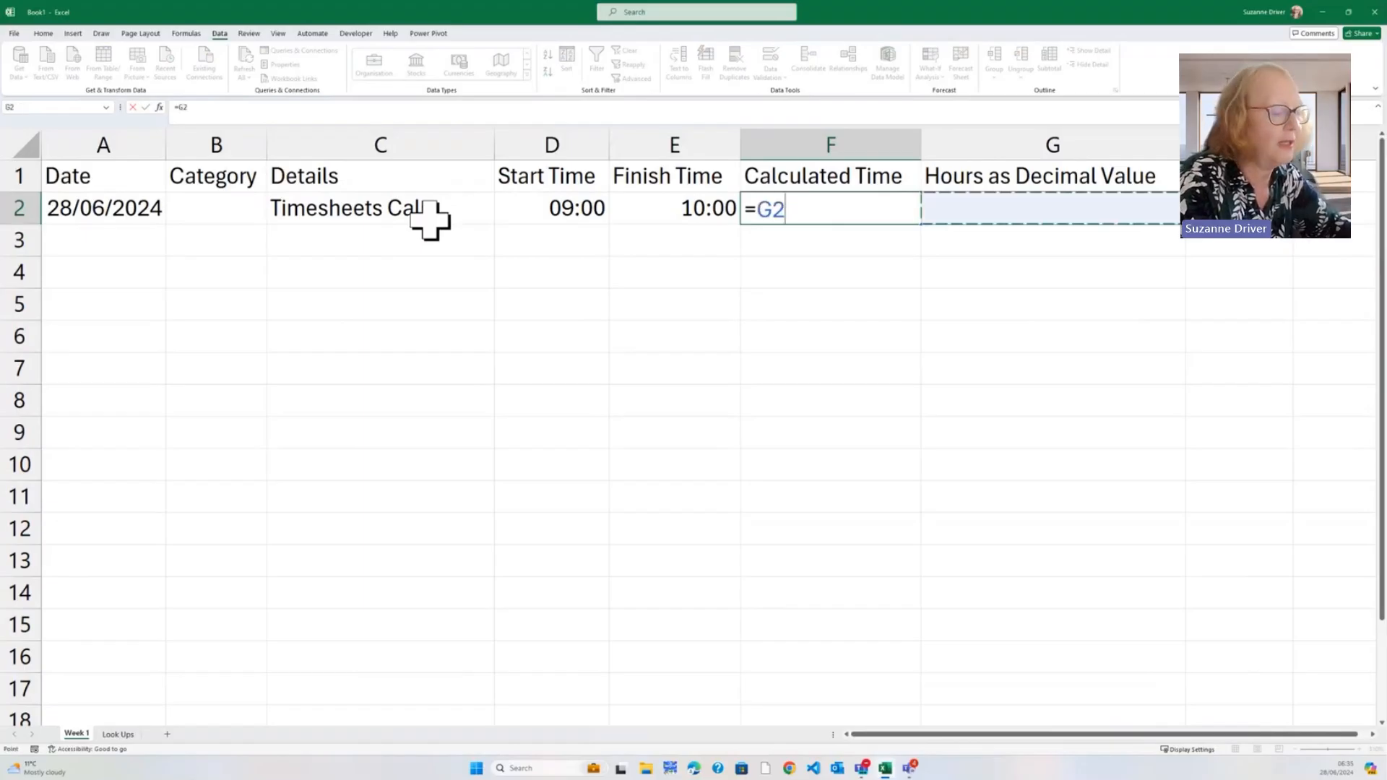
Complete the F2 formula as =E2-D2 so Calculated Time shows 01:00
key("Left")
key("Left")
type("-")
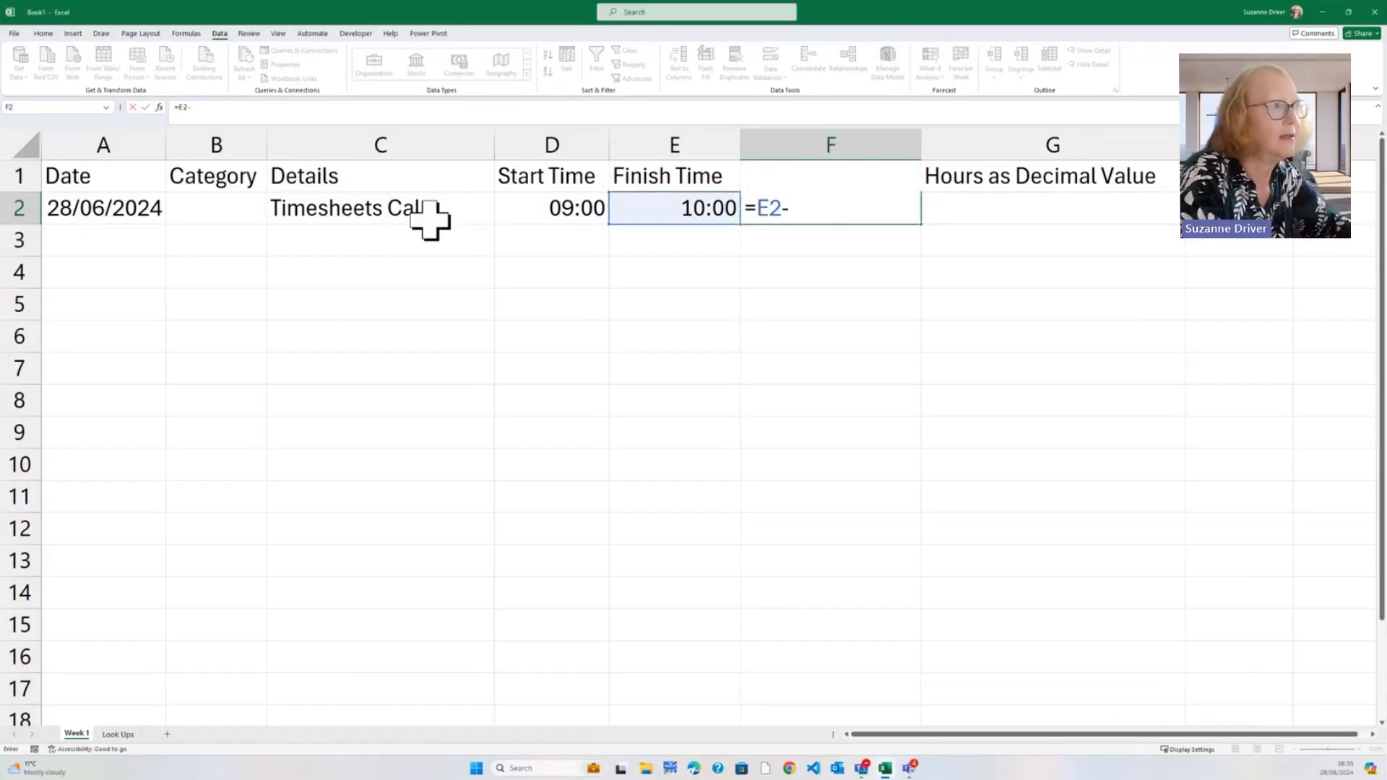
key("Left")
key("Left")
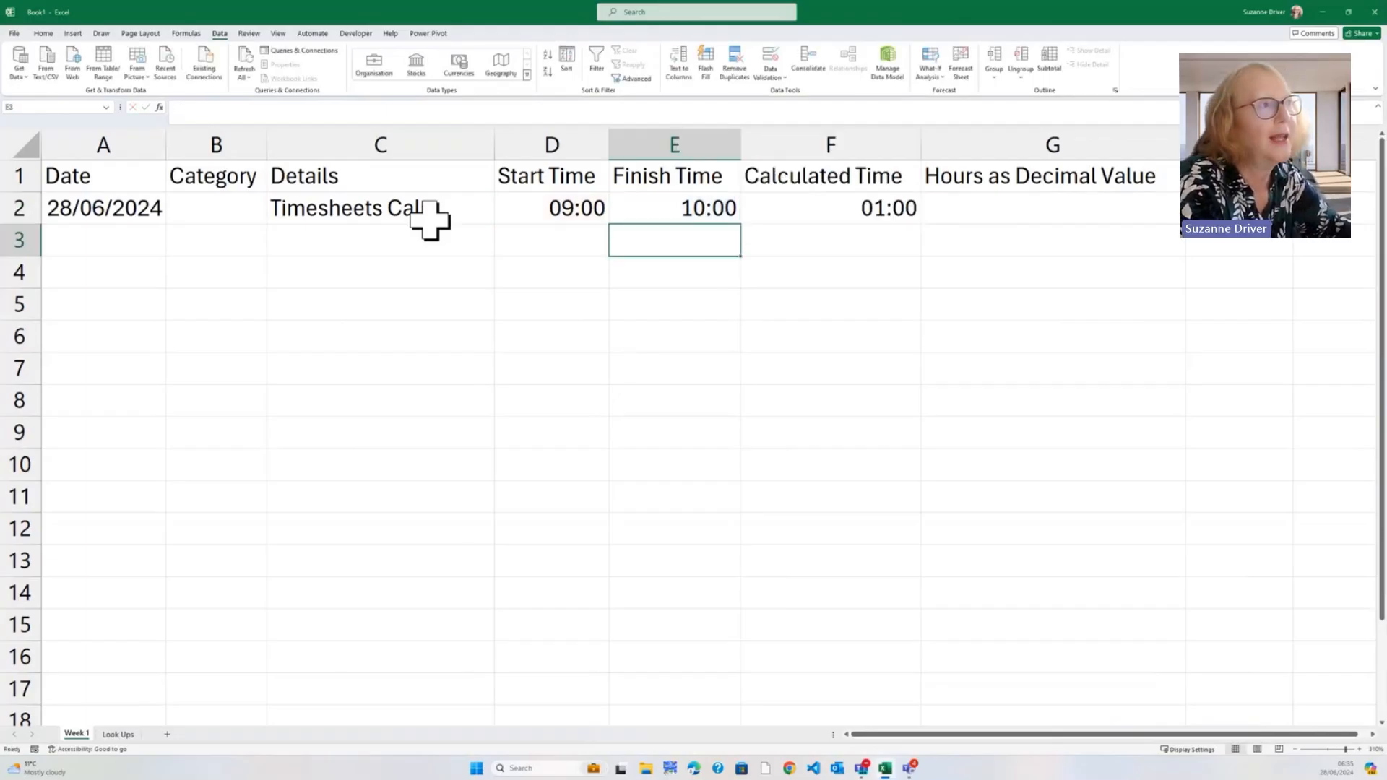
key("Up")
key("Right")
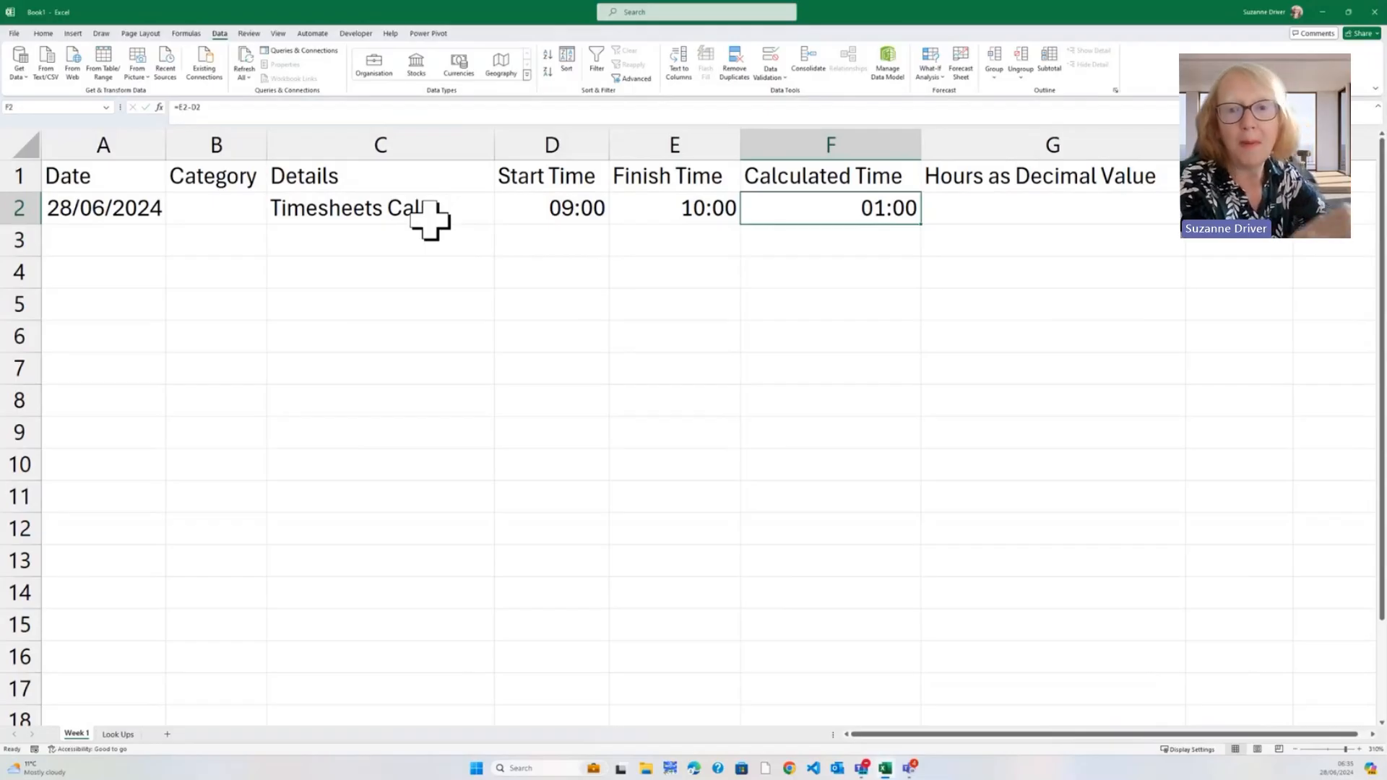
Edit the finish time in E2 to 09:30 and confirm F2 recalculates to 00:30
left_click(630, 206)
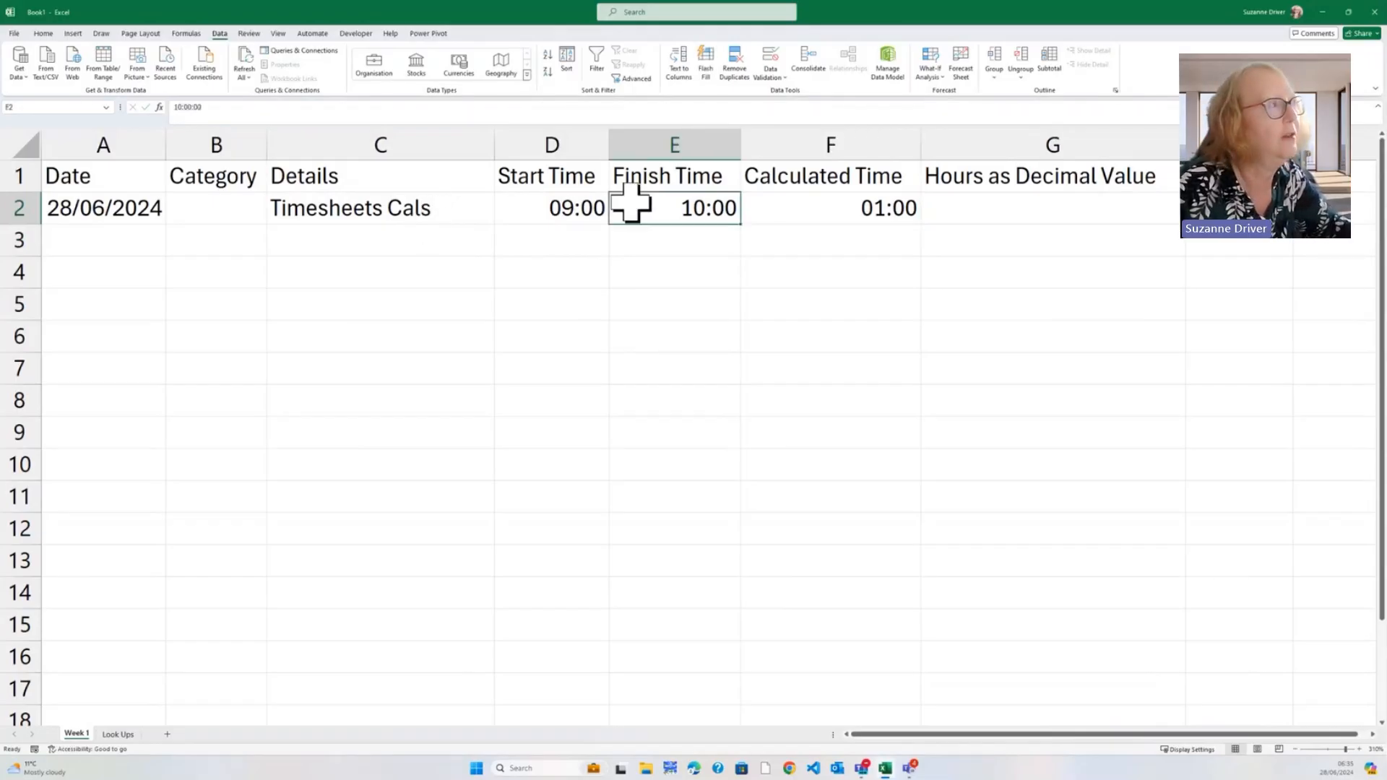
left_click(176, 107)
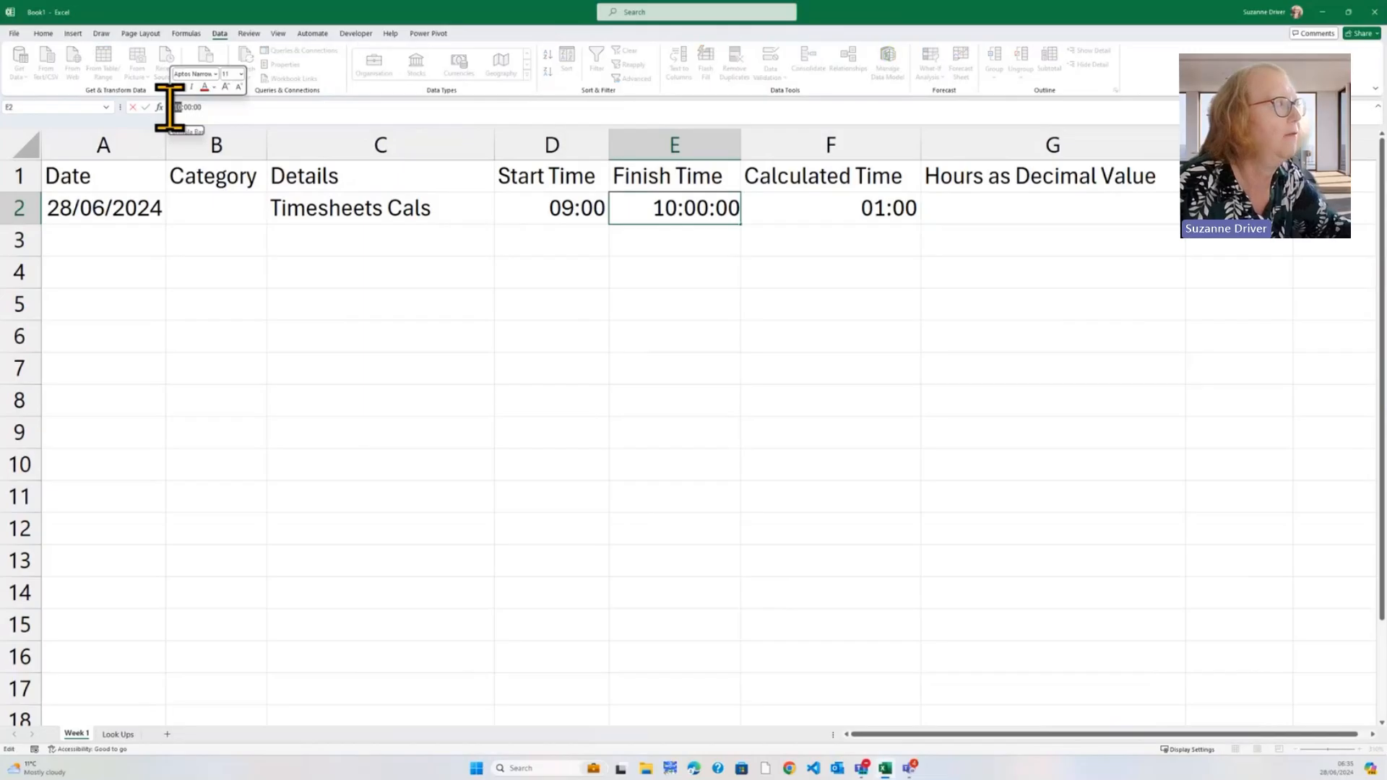
type("9")
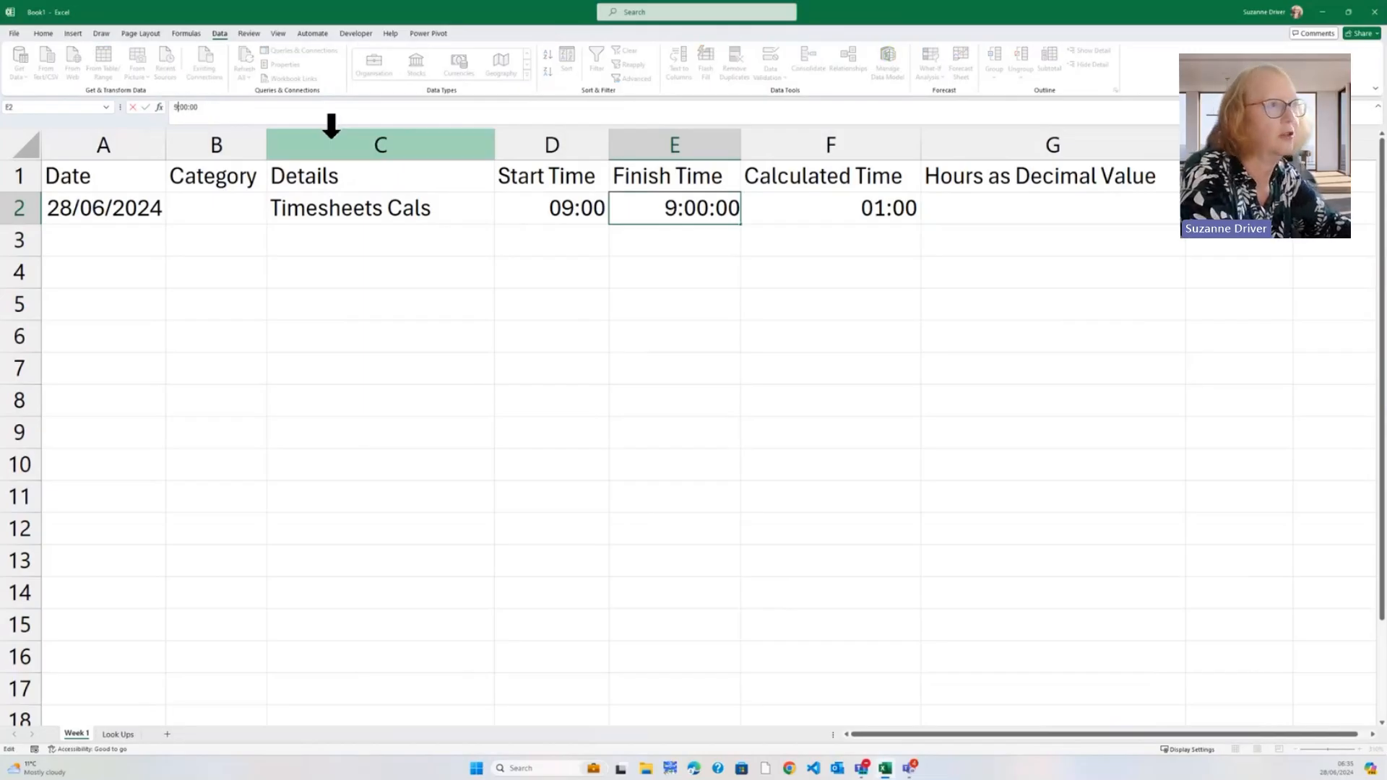
key("ctrl+Return")
key("Right")
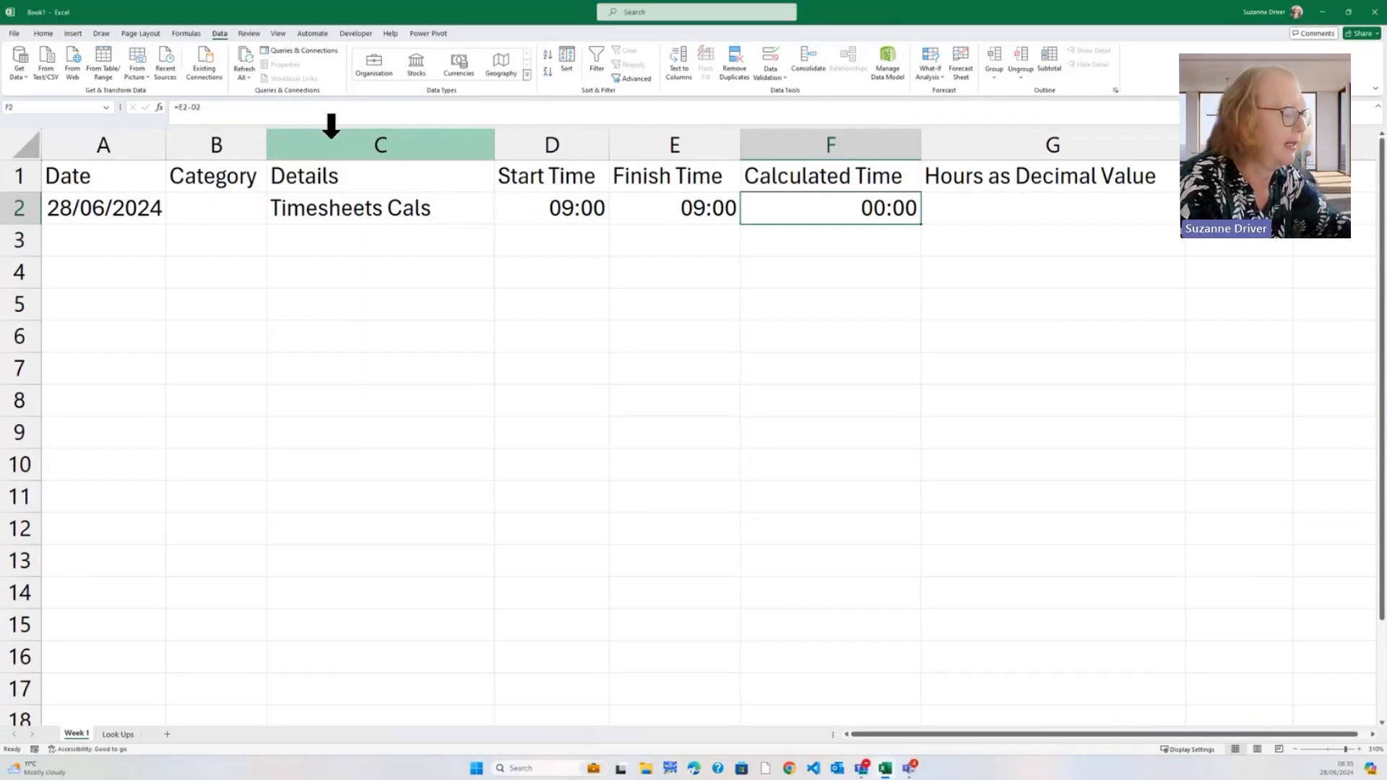
key("Left")
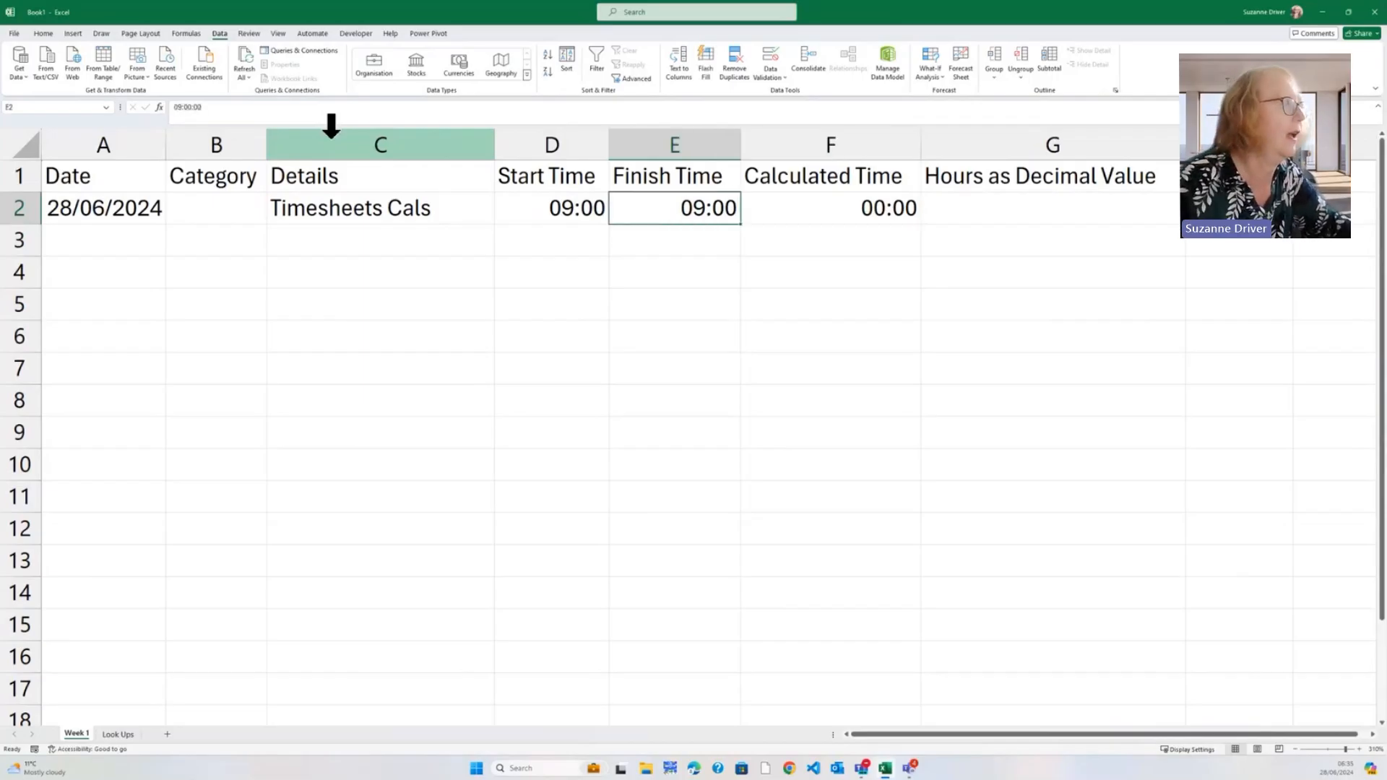
left_click(188, 108)
key("BackSpace")
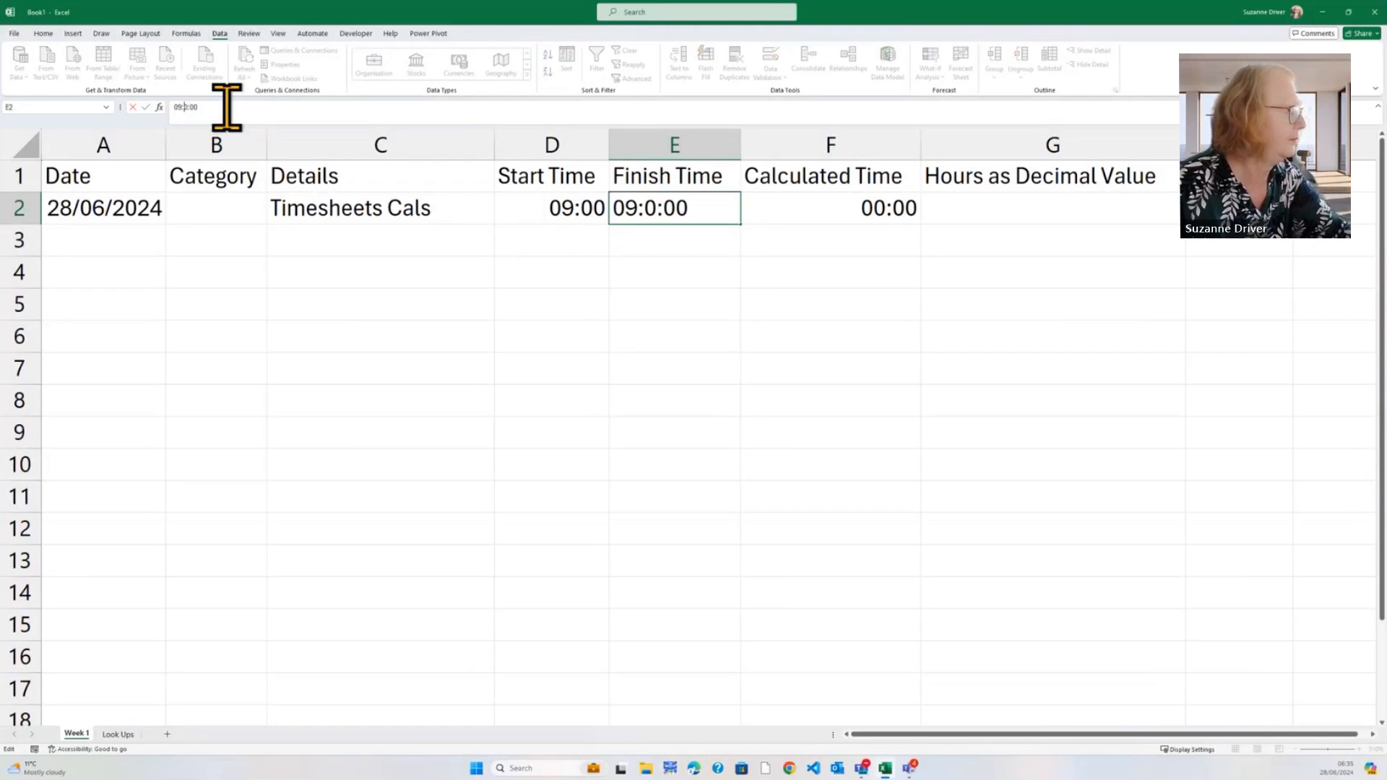
type("3")
key("Return")
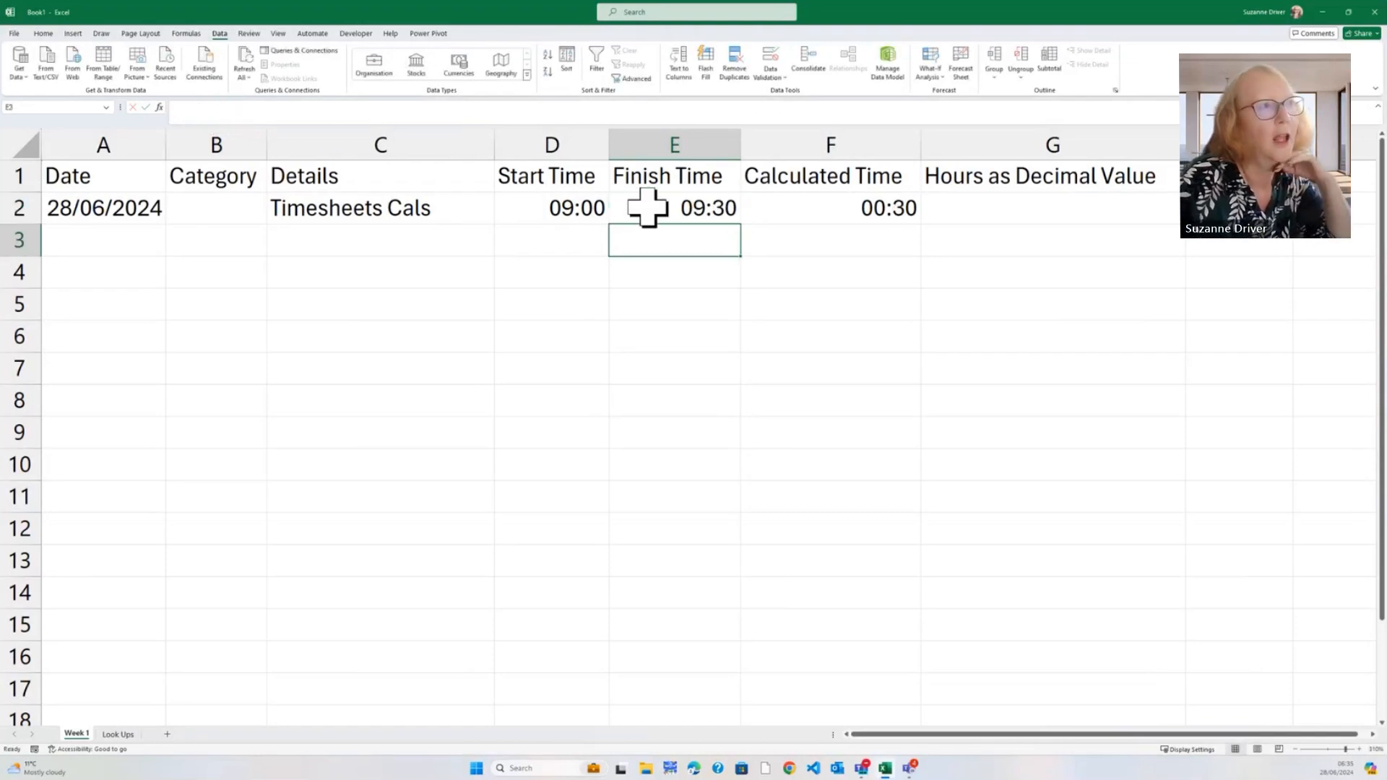
left_click(788, 210)
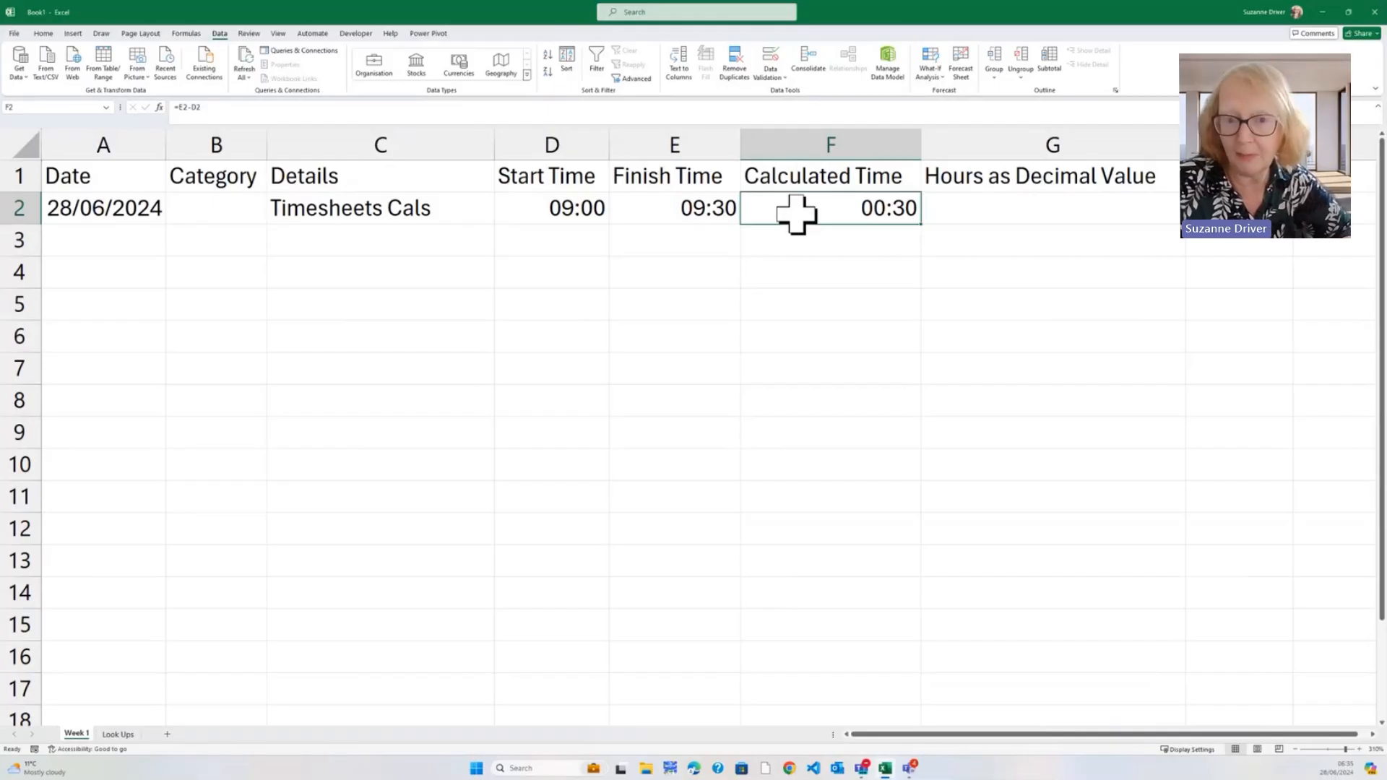
Enter the formula =F2*24 in Hours as Decimal Value cell G2
left_click(968, 213)
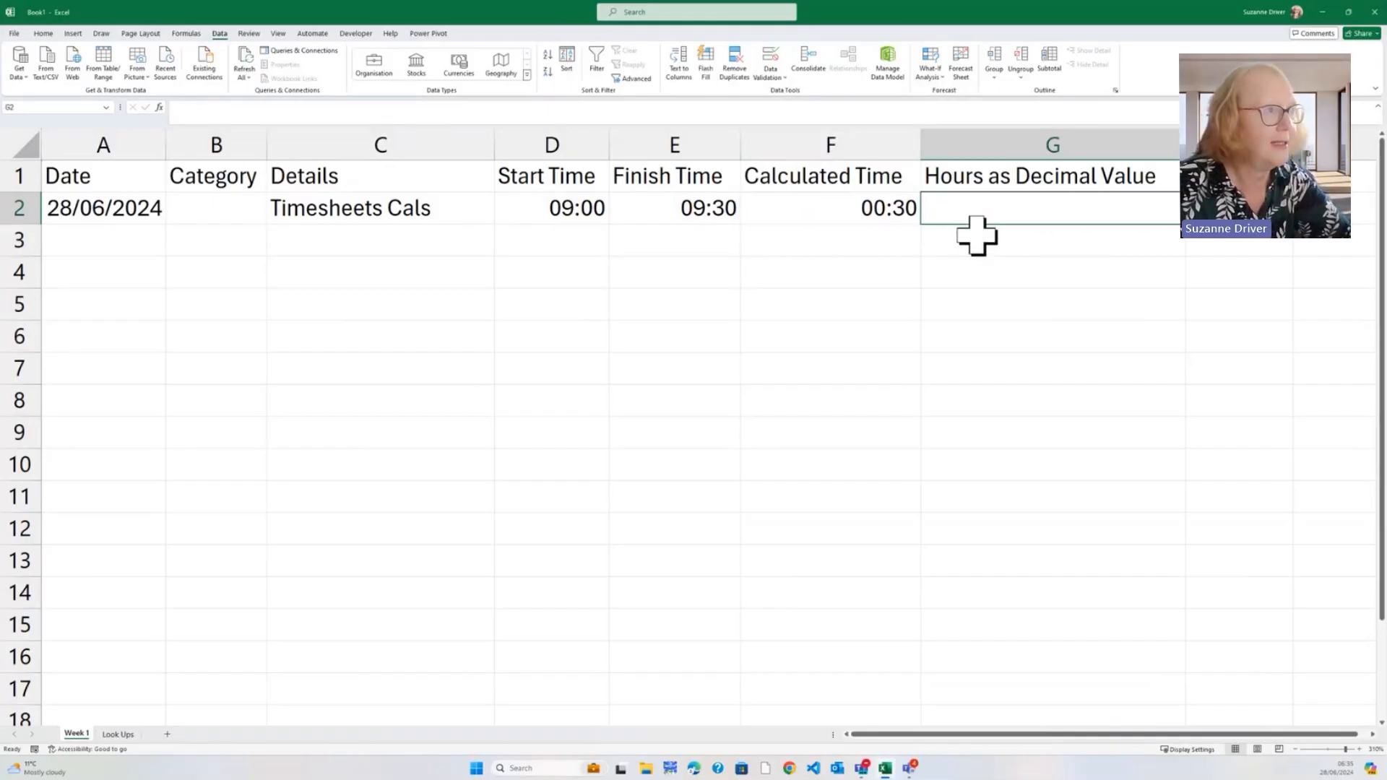
type("=")
left_click(848, 215)
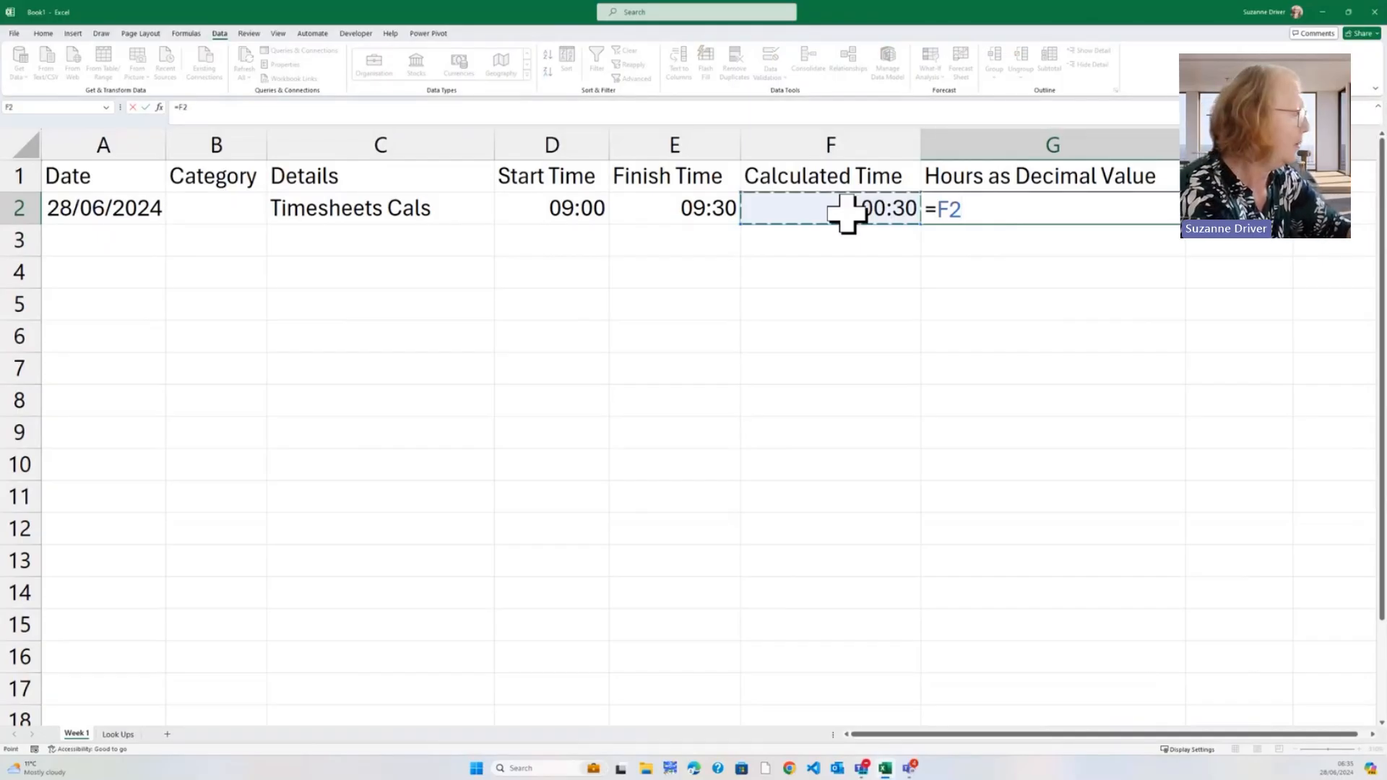
type("*")
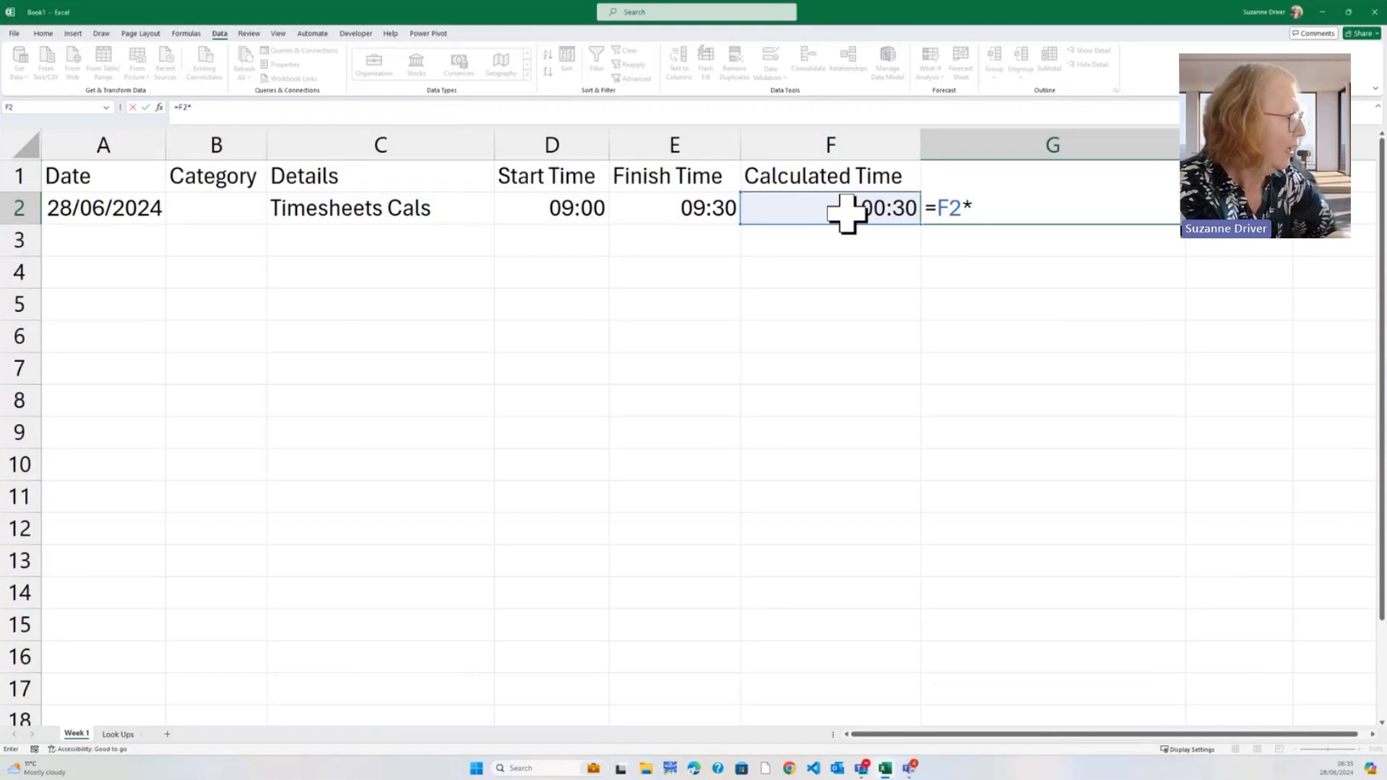
type("24")
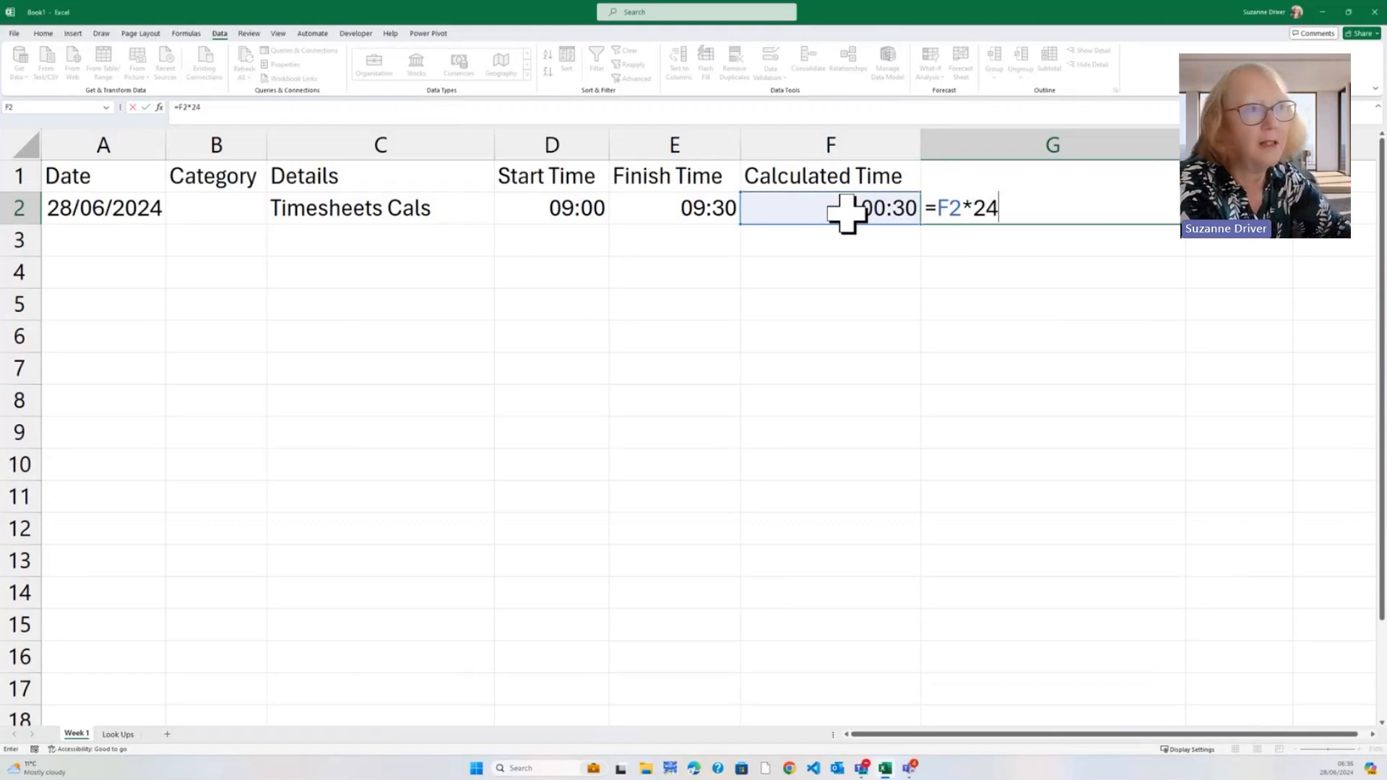
key("Return")
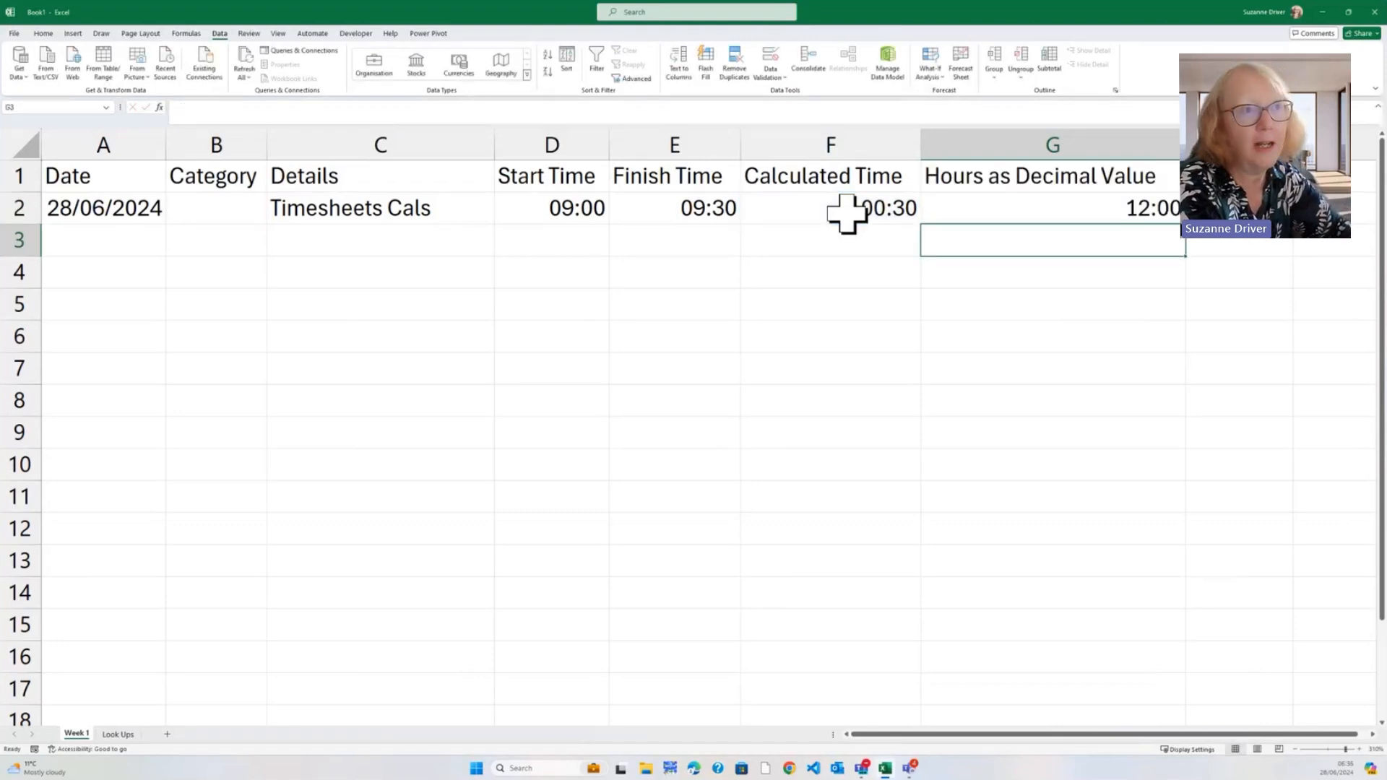
key("Up")
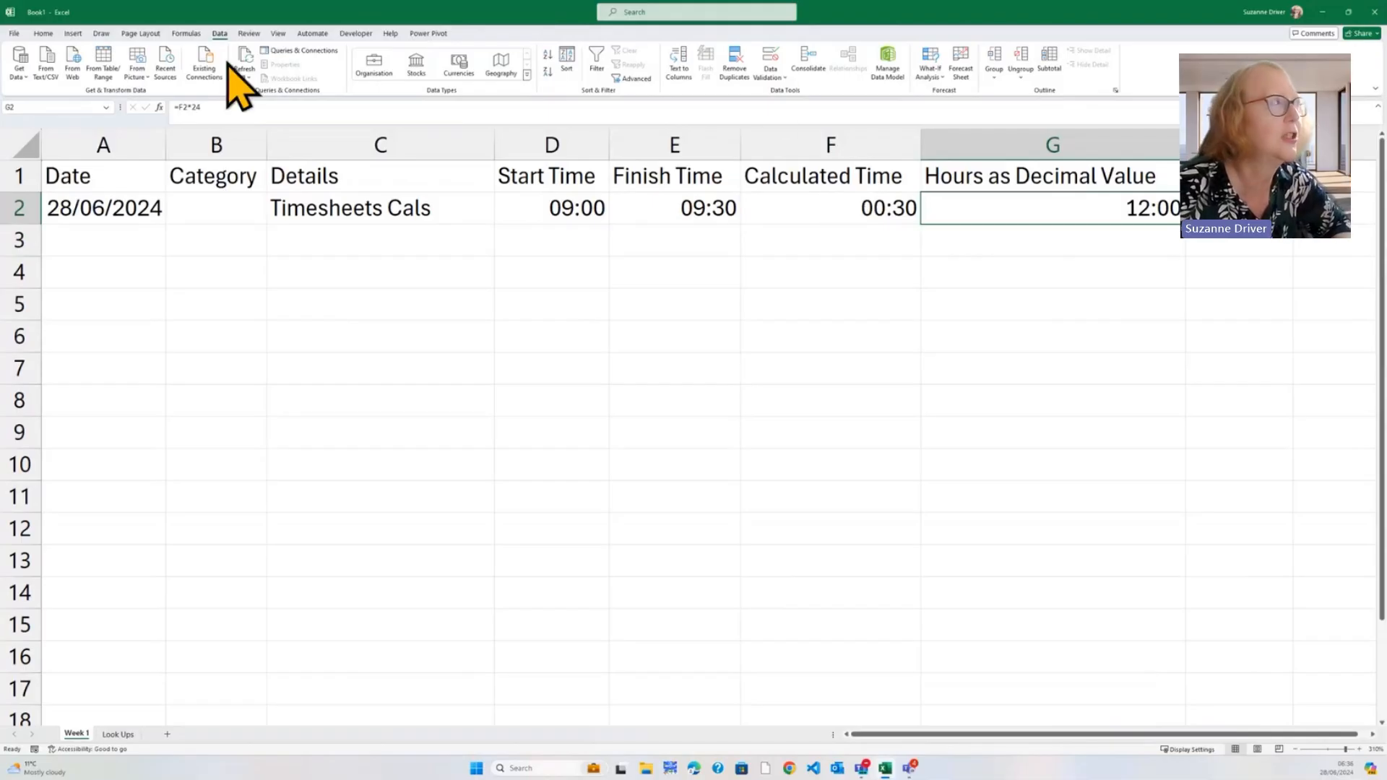
Apply Comma Style to G2 so it reads 0.50, then select the data from A1
left_click(46, 33)
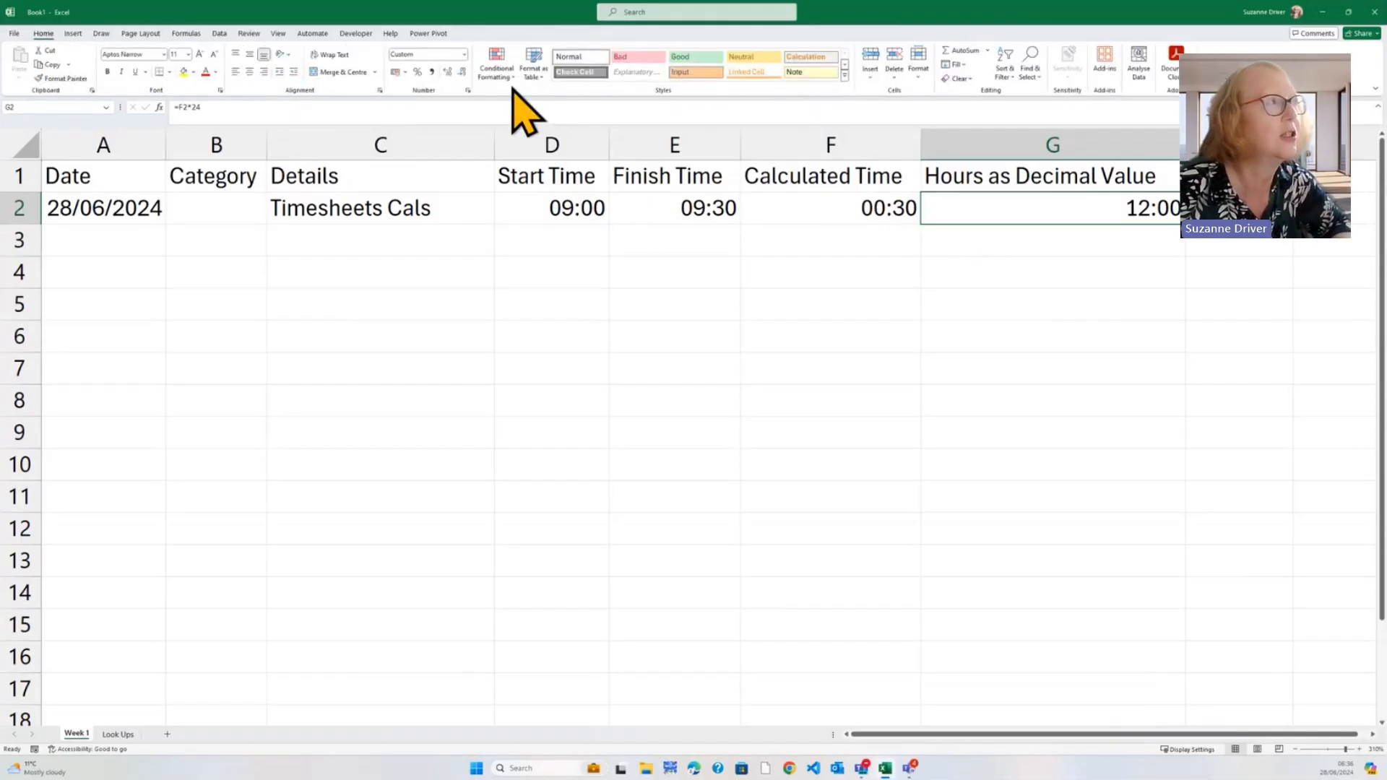
left_click(434, 73)
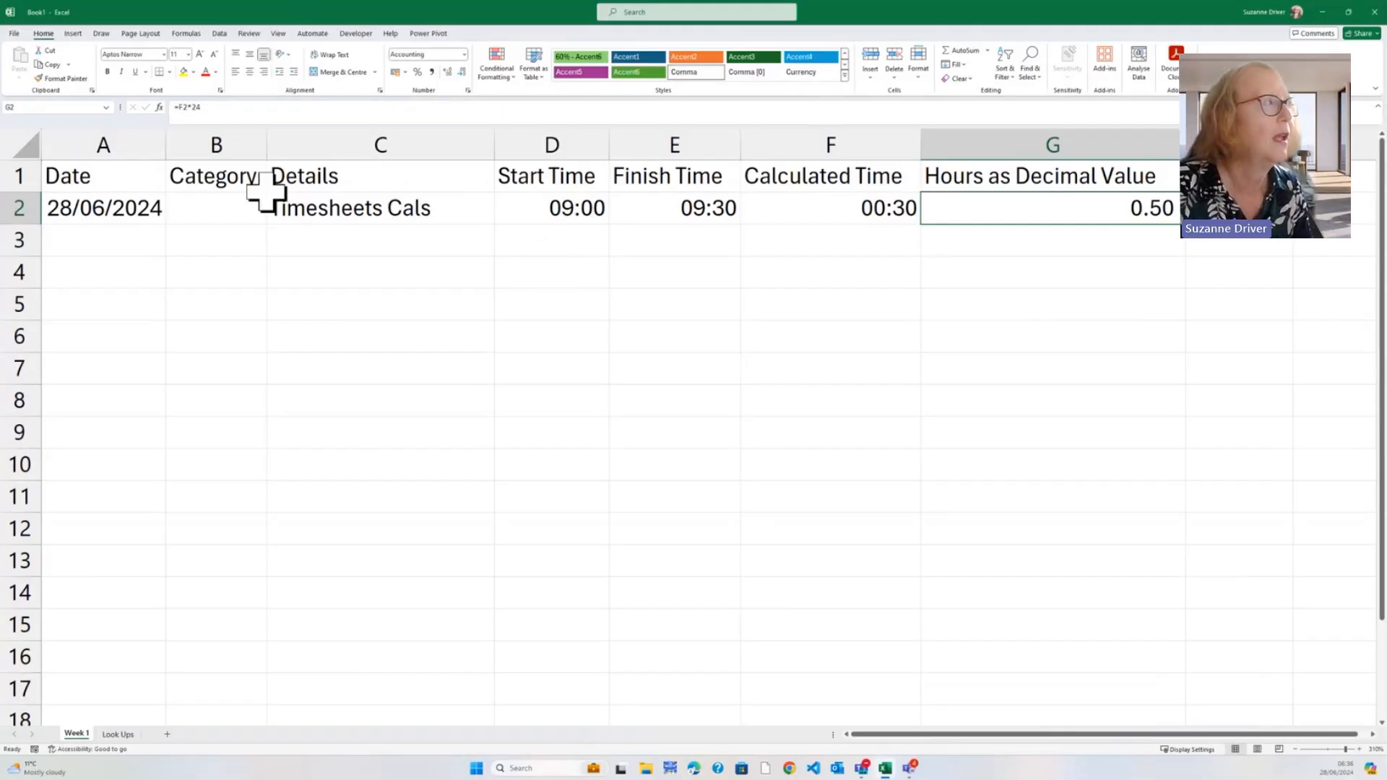
left_click(162, 180)
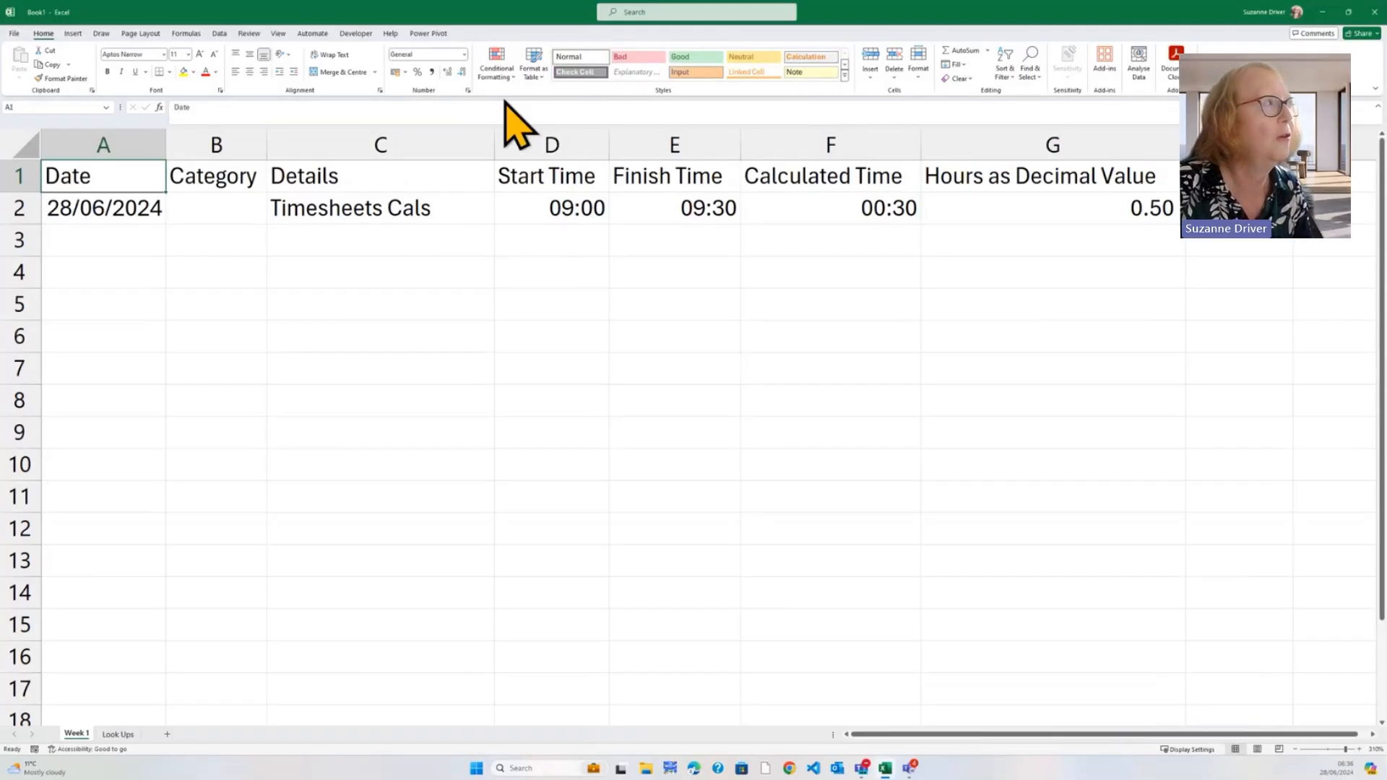
Format A1:G2 as a table with a purple Light style and headers, then drag it downward
left_click(538, 76)
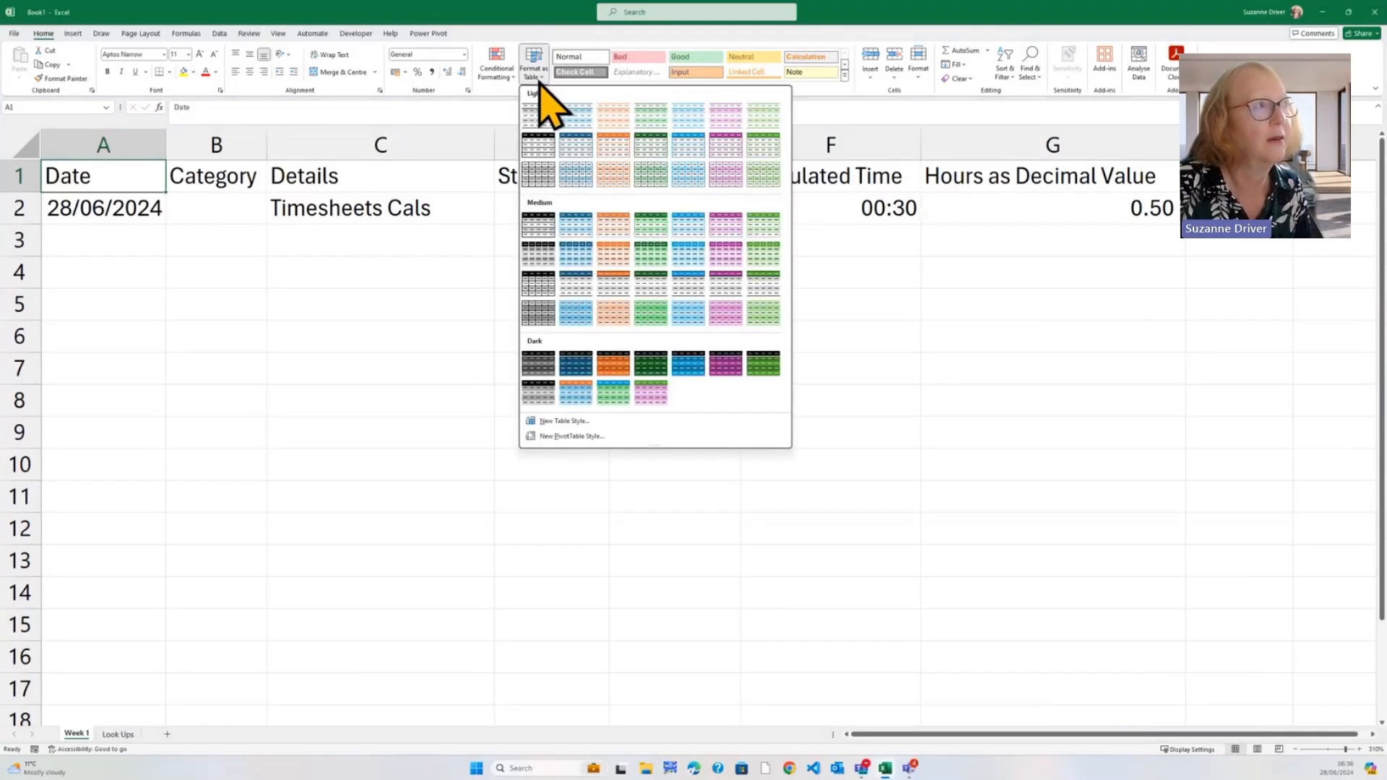
left_click(724, 145)
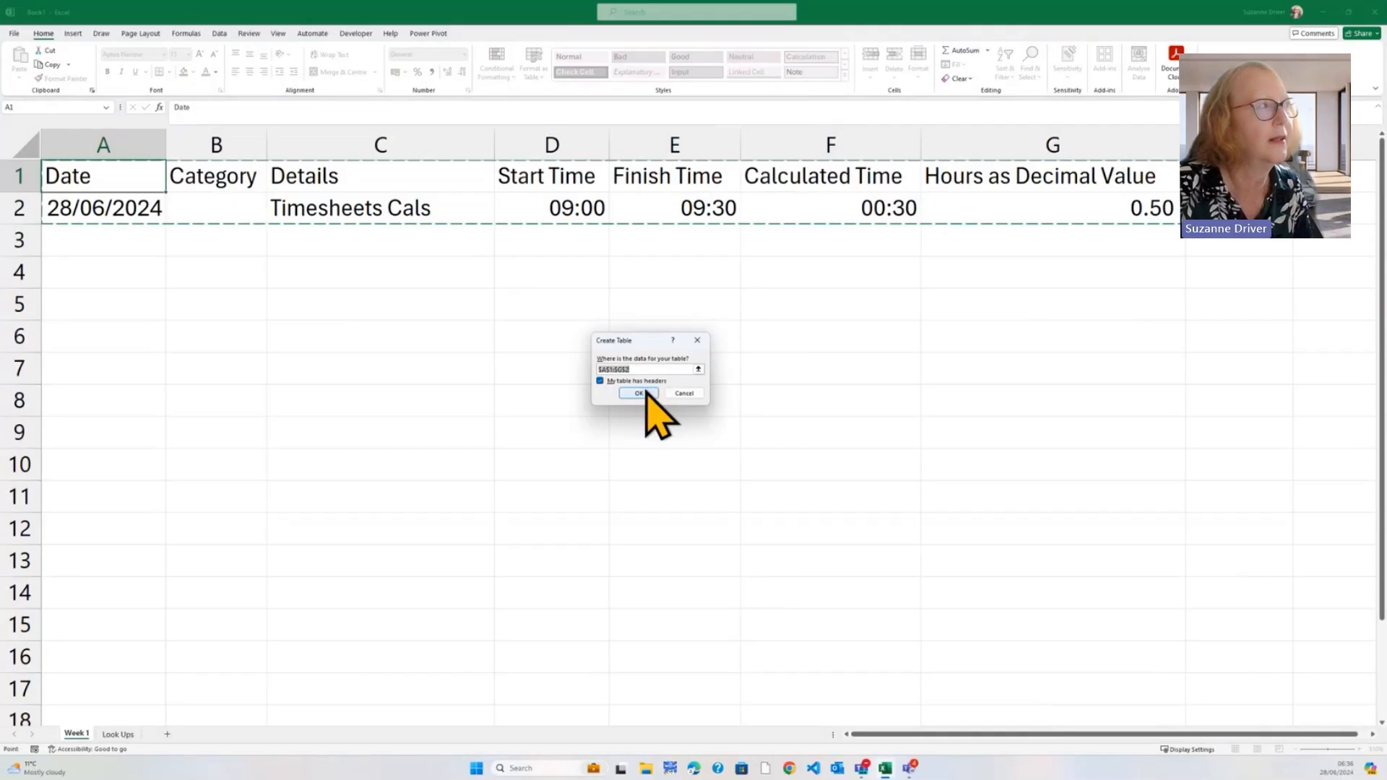
left_click(639, 393)
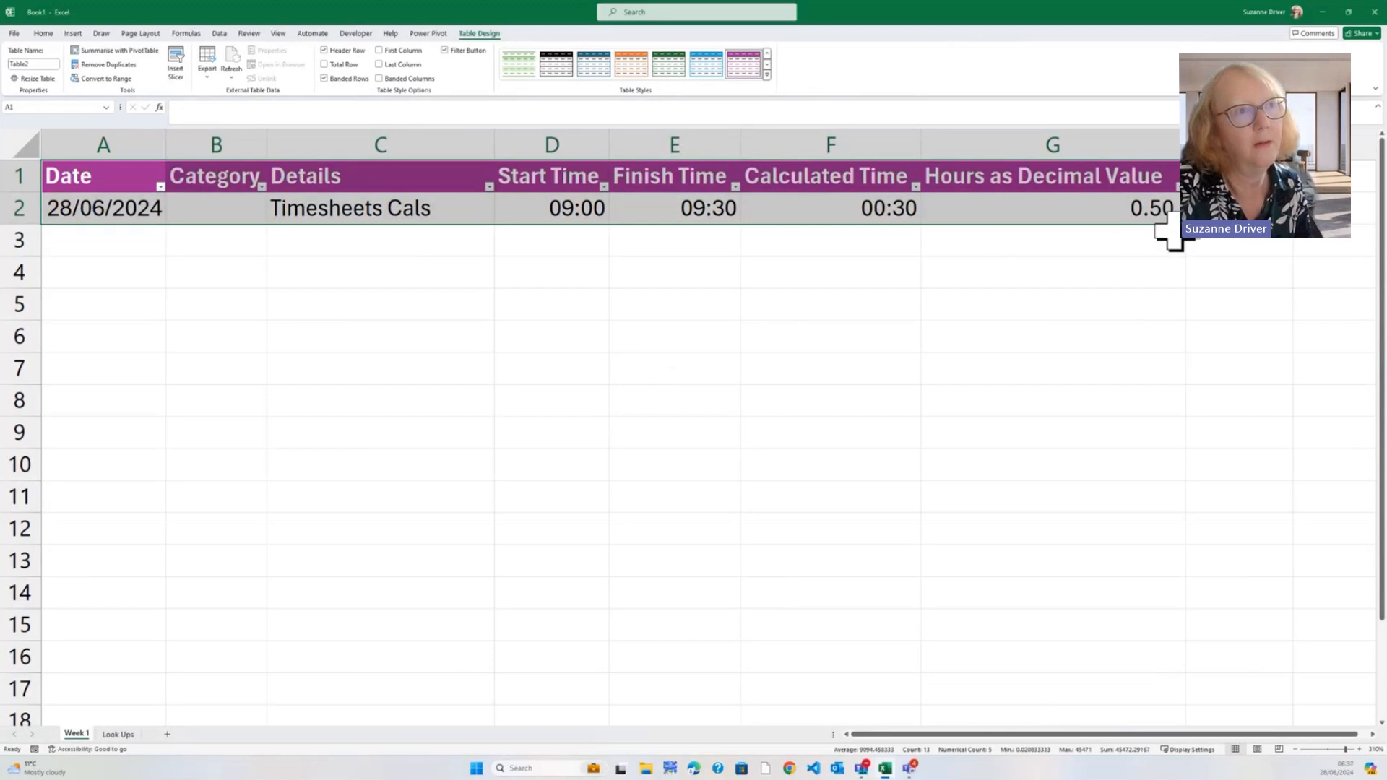
left_click_drag(1177, 221, 1120, 694)
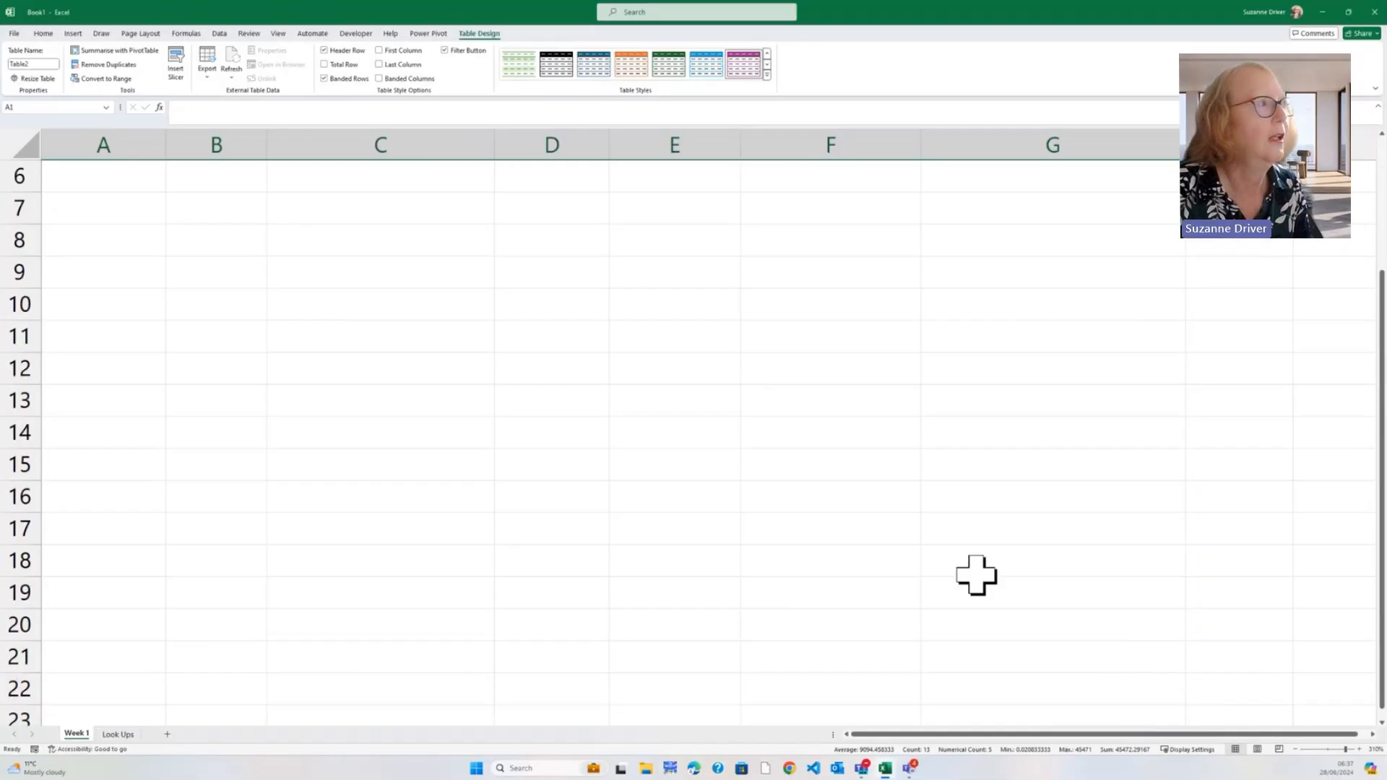
Extend the table to row 22 and select F2:G22 to check the filled-down formulas
scroll(975, 576, "up", 2)
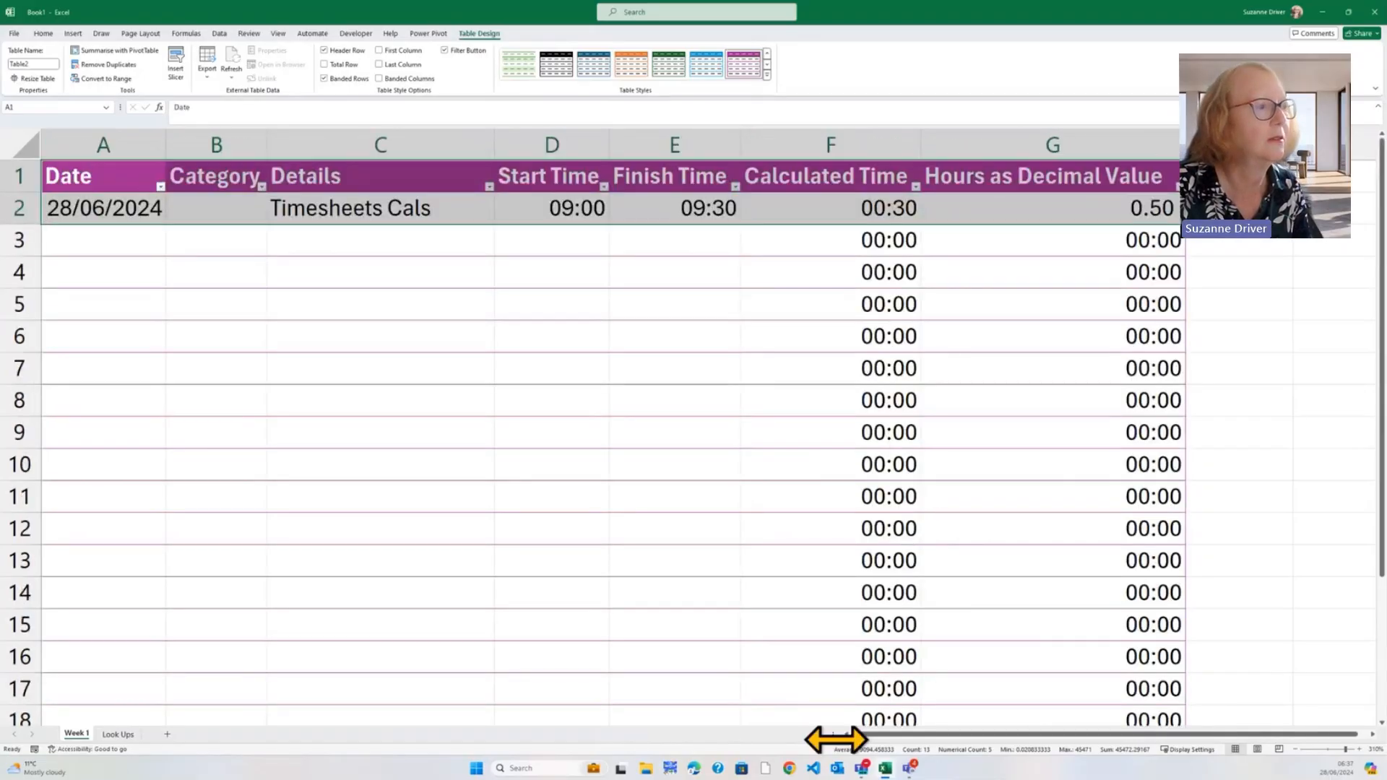
left_click_drag(838, 735, 686, 736)
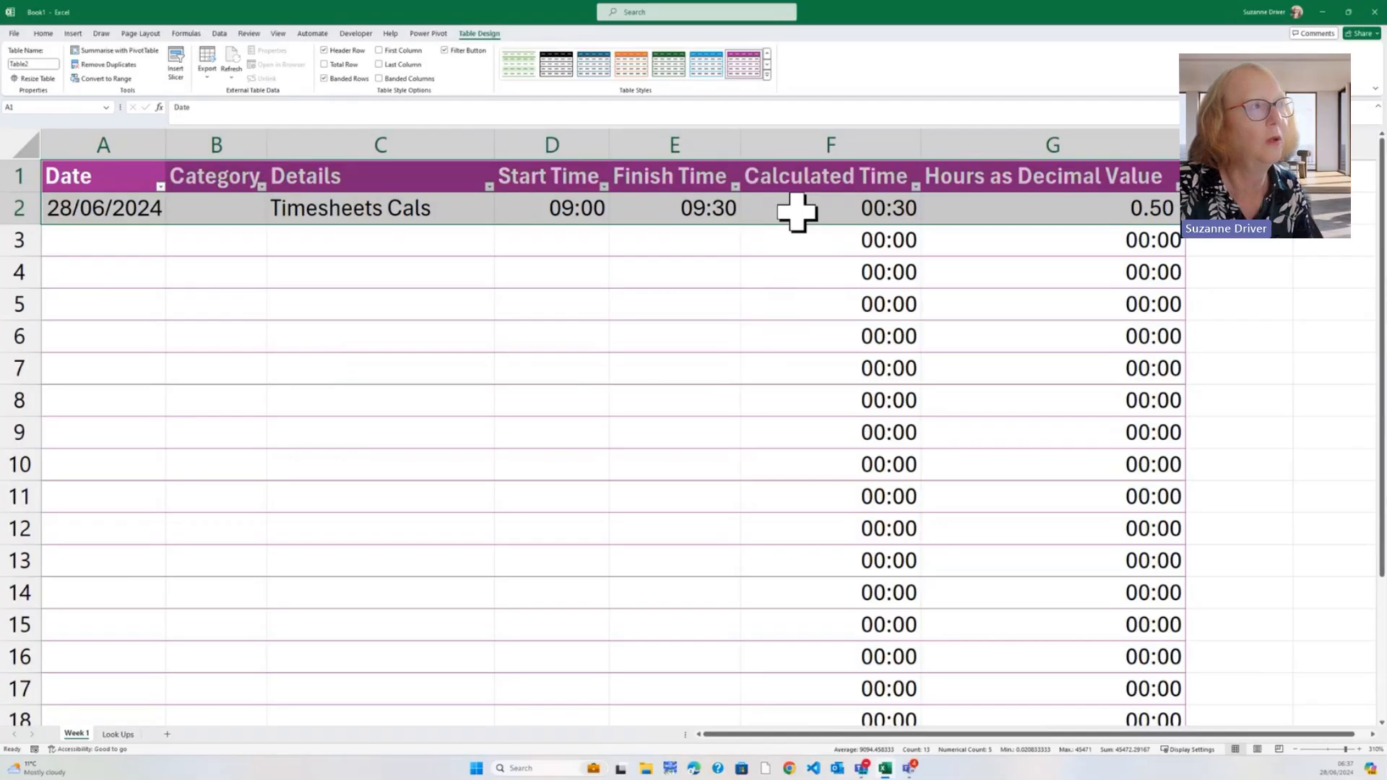
left_click_drag(797, 211, 1052, 669)
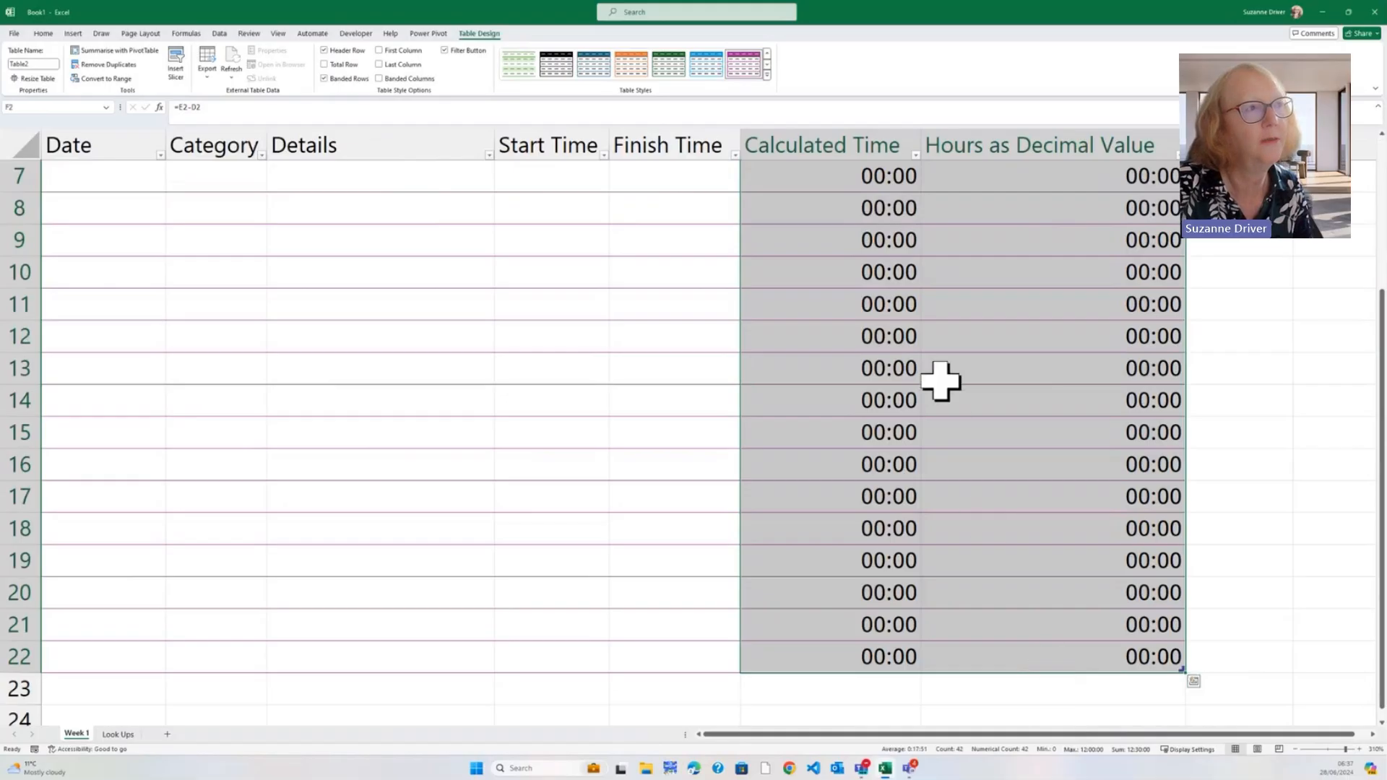
scroll(932, 376, "up", 2)
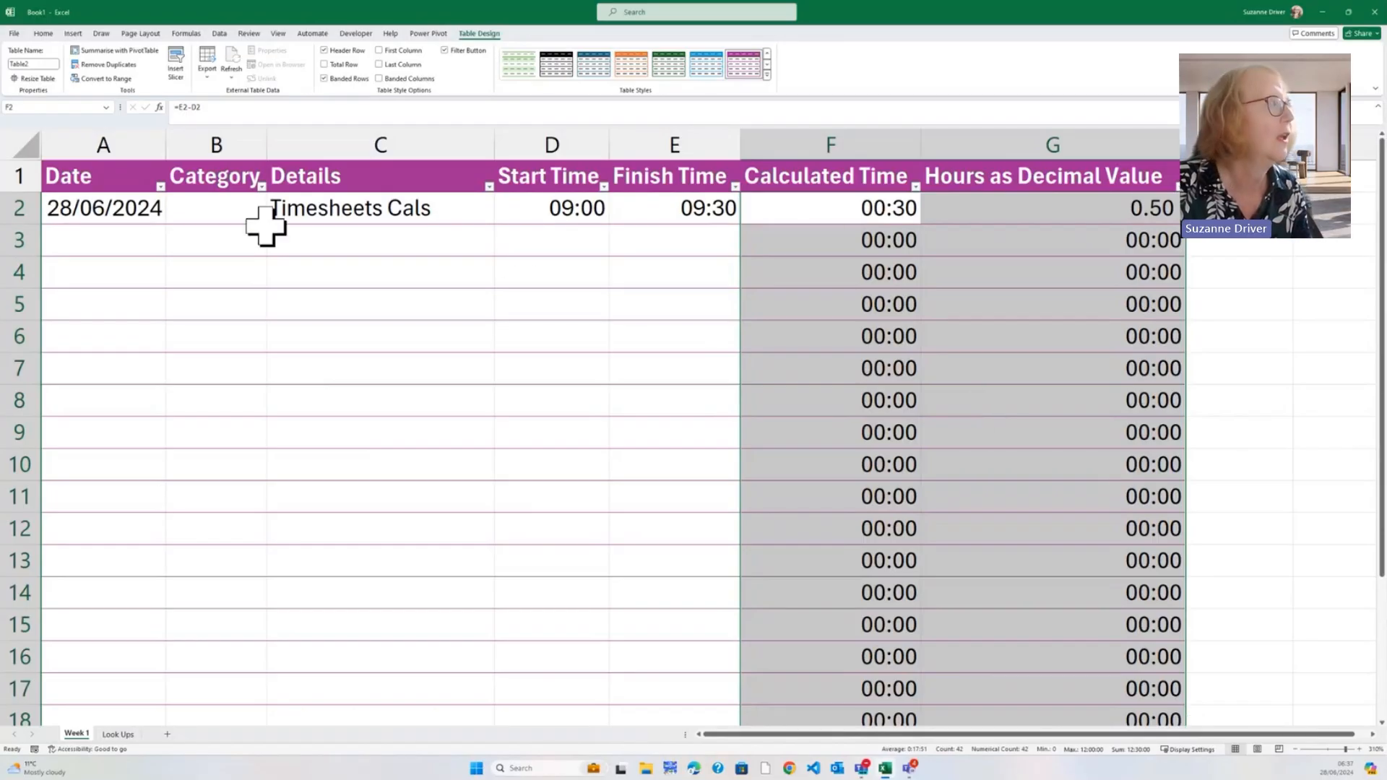
Clear the Locked protection option for the input cells A2:E22 in Format Cells
left_click_drag(145, 210, 657, 662)
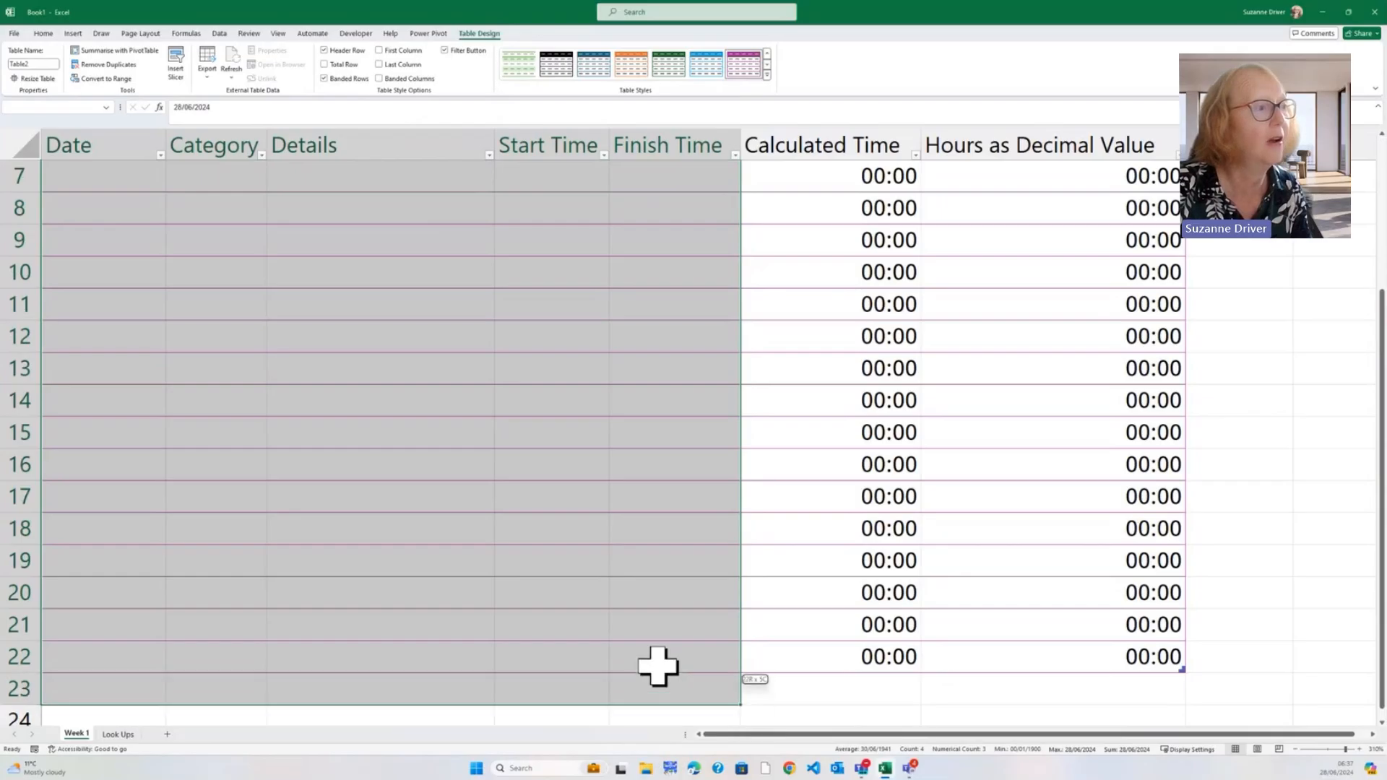
right_click(640, 427)
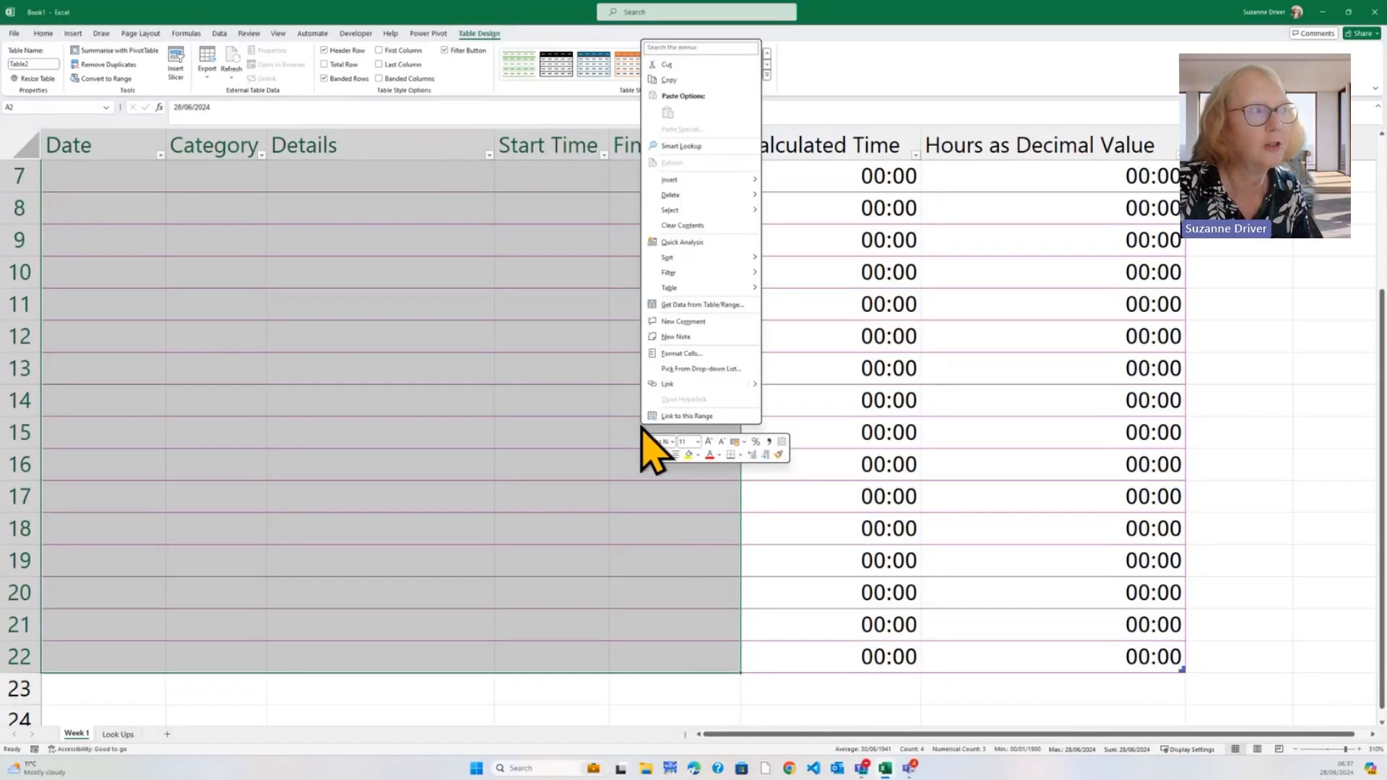
left_click(674, 354)
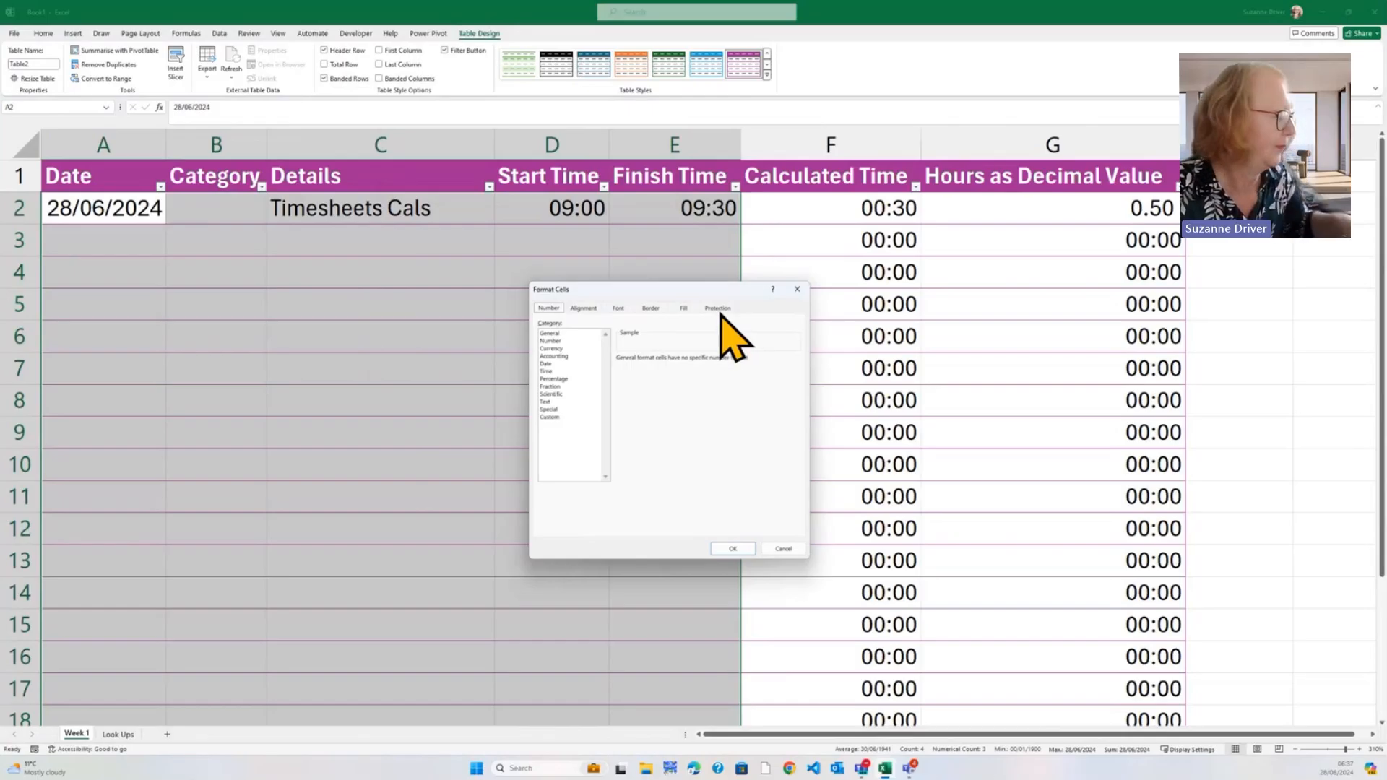
left_click(718, 309)
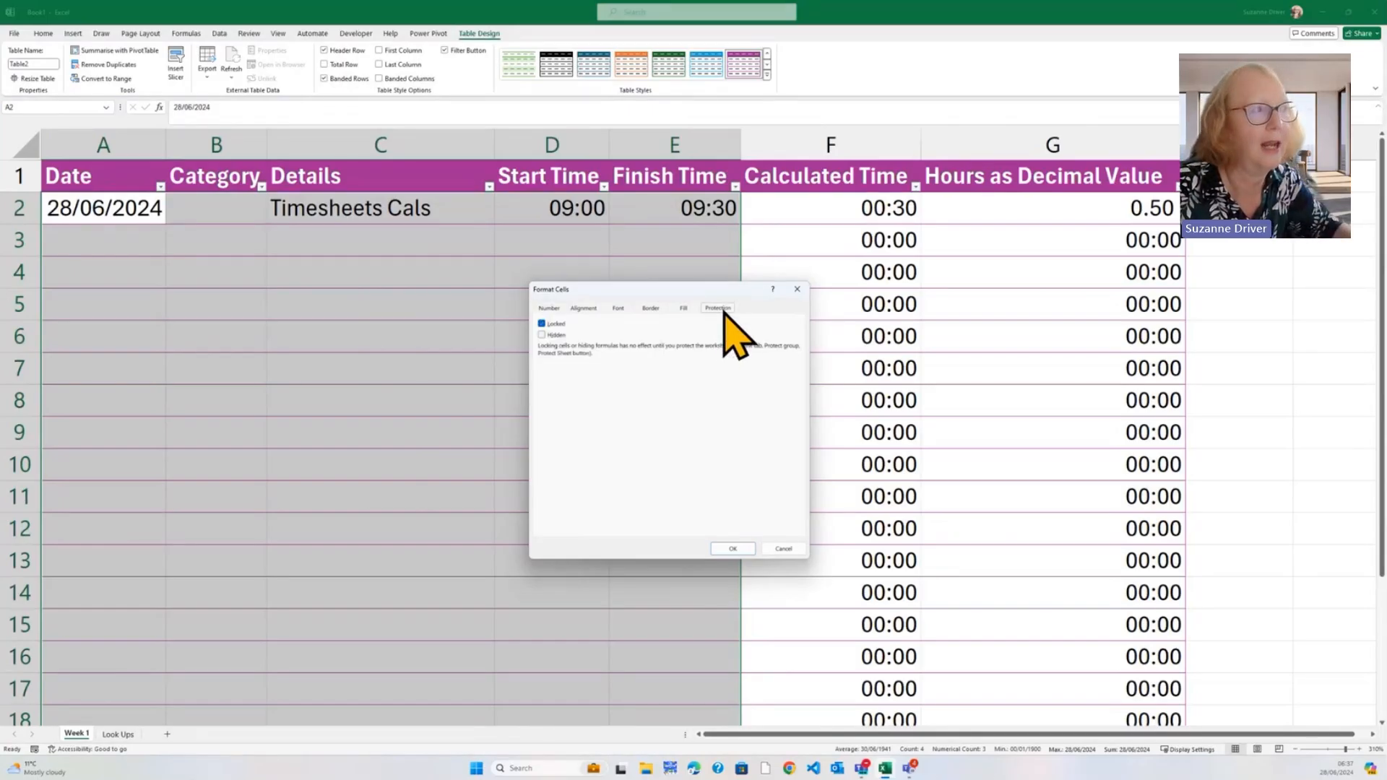
left_click(542, 324)
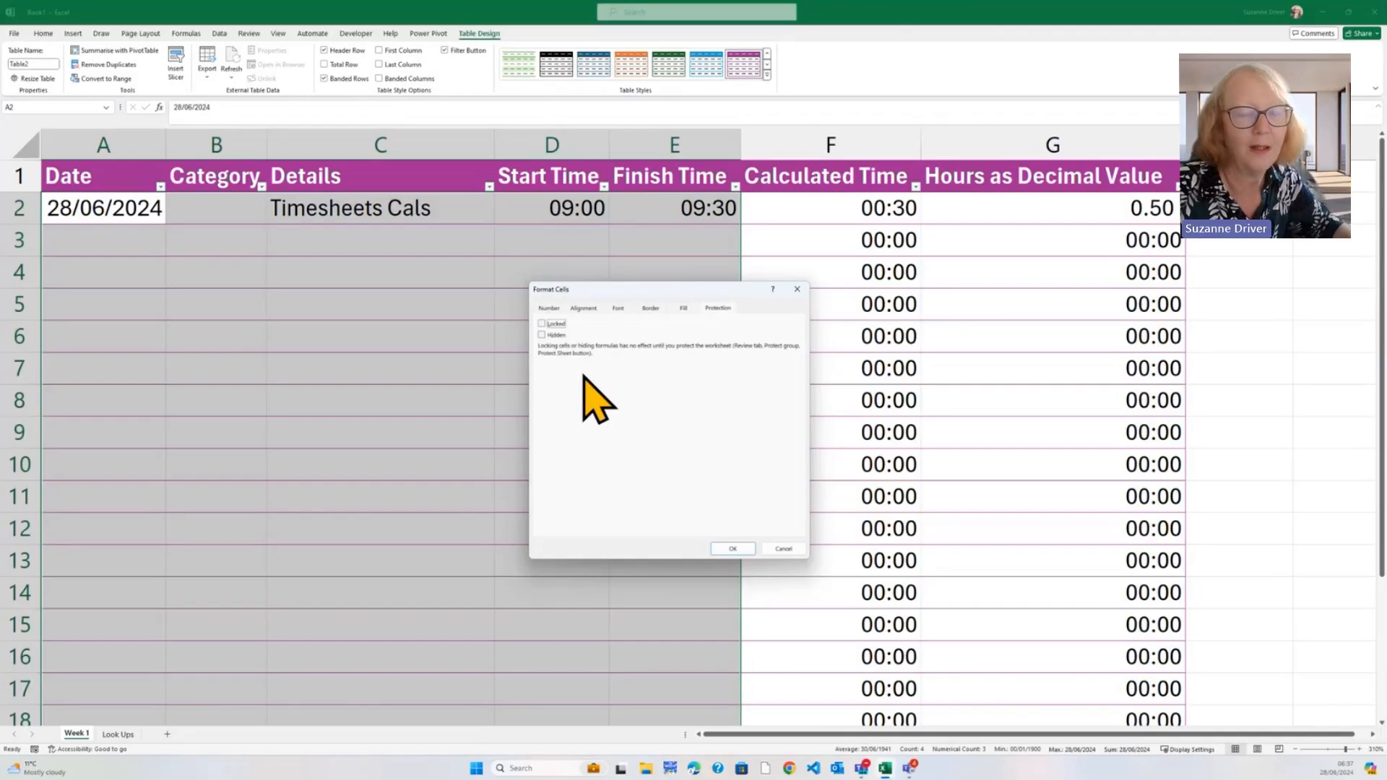
Confirm unlocking the input cells, then pick Admin in B2 and fill it down the Category column
left_click(729, 550)
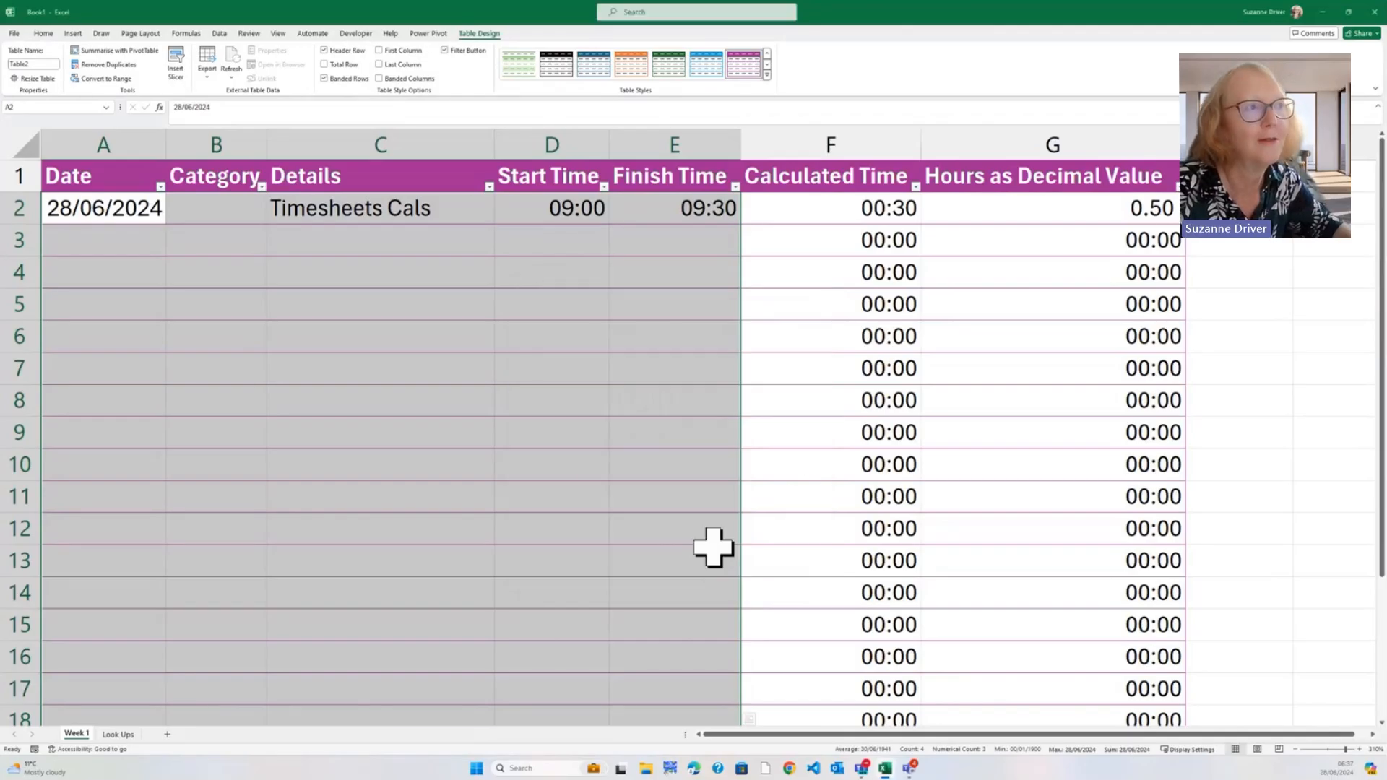
left_click(507, 412)
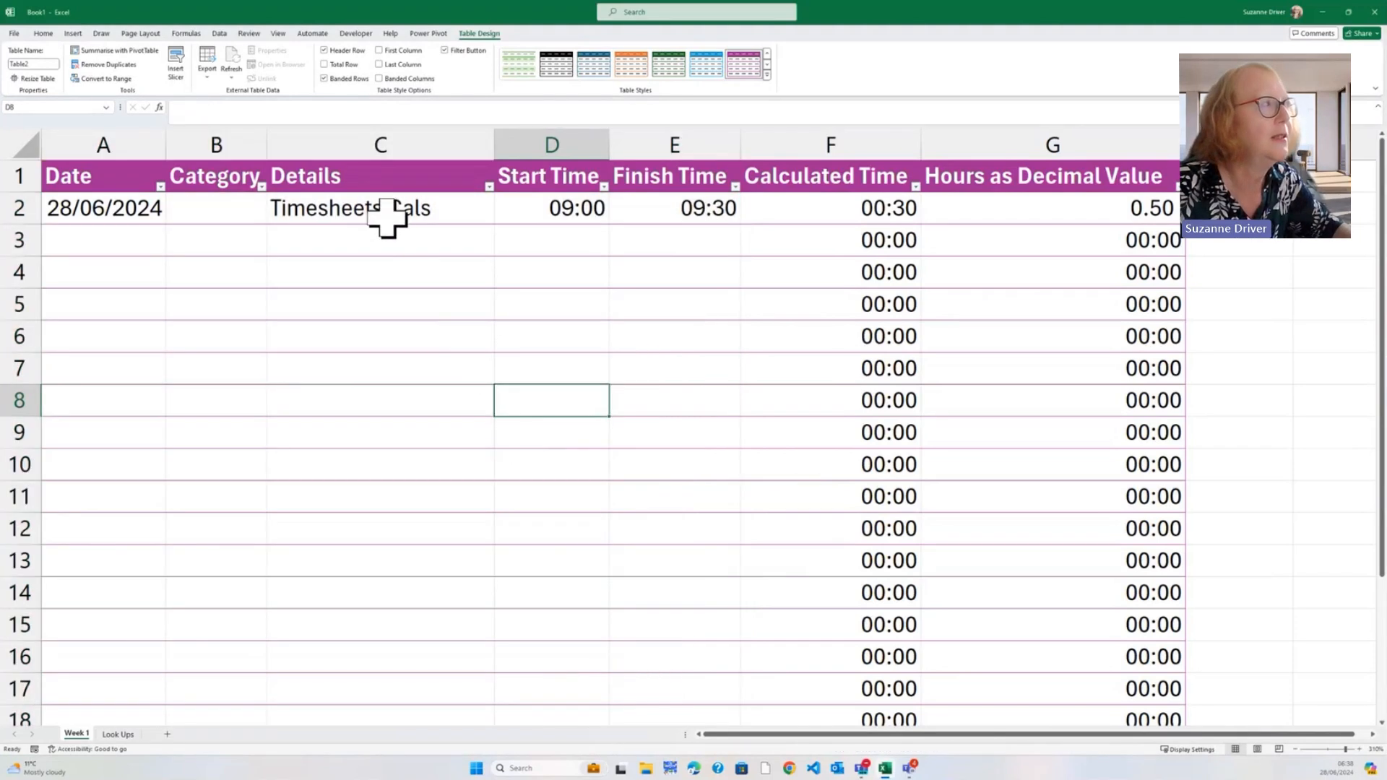
left_click(235, 213)
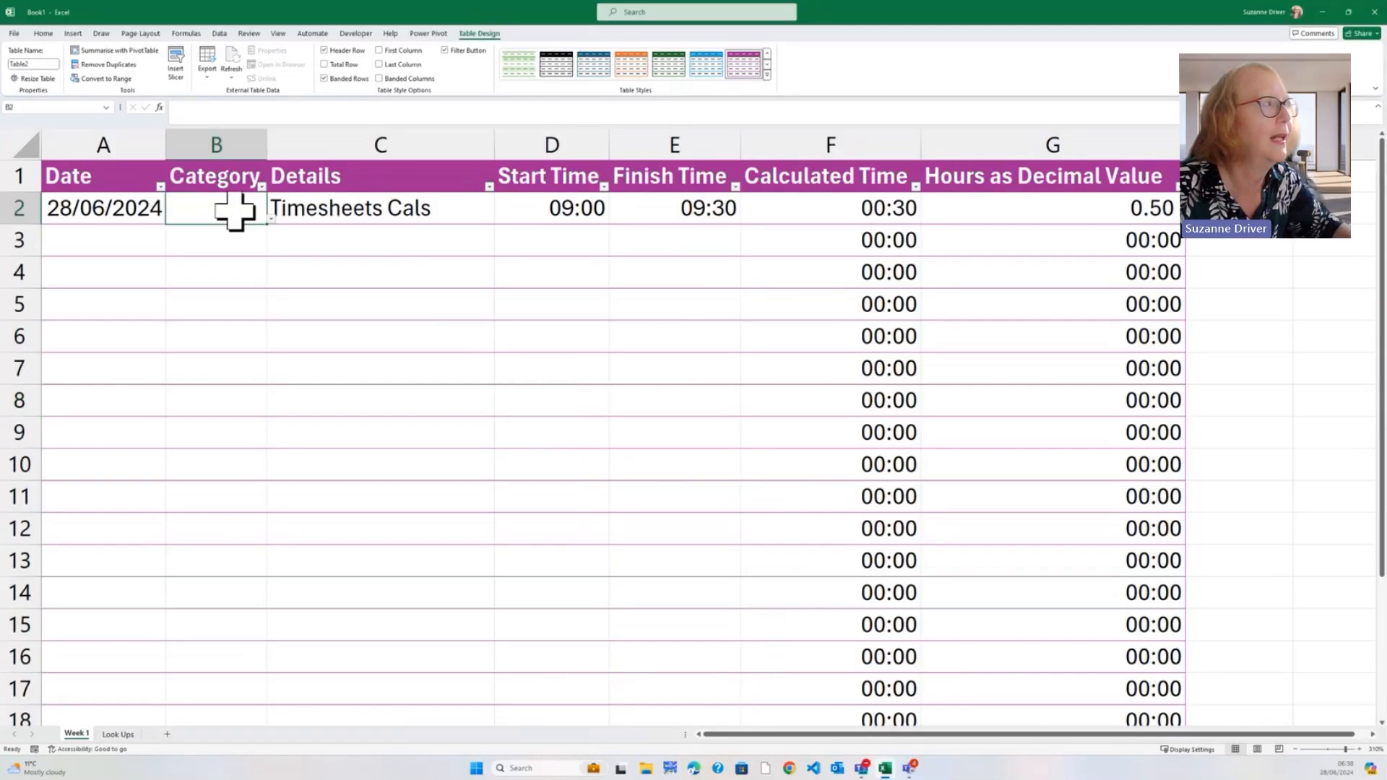
left_click(271, 219)
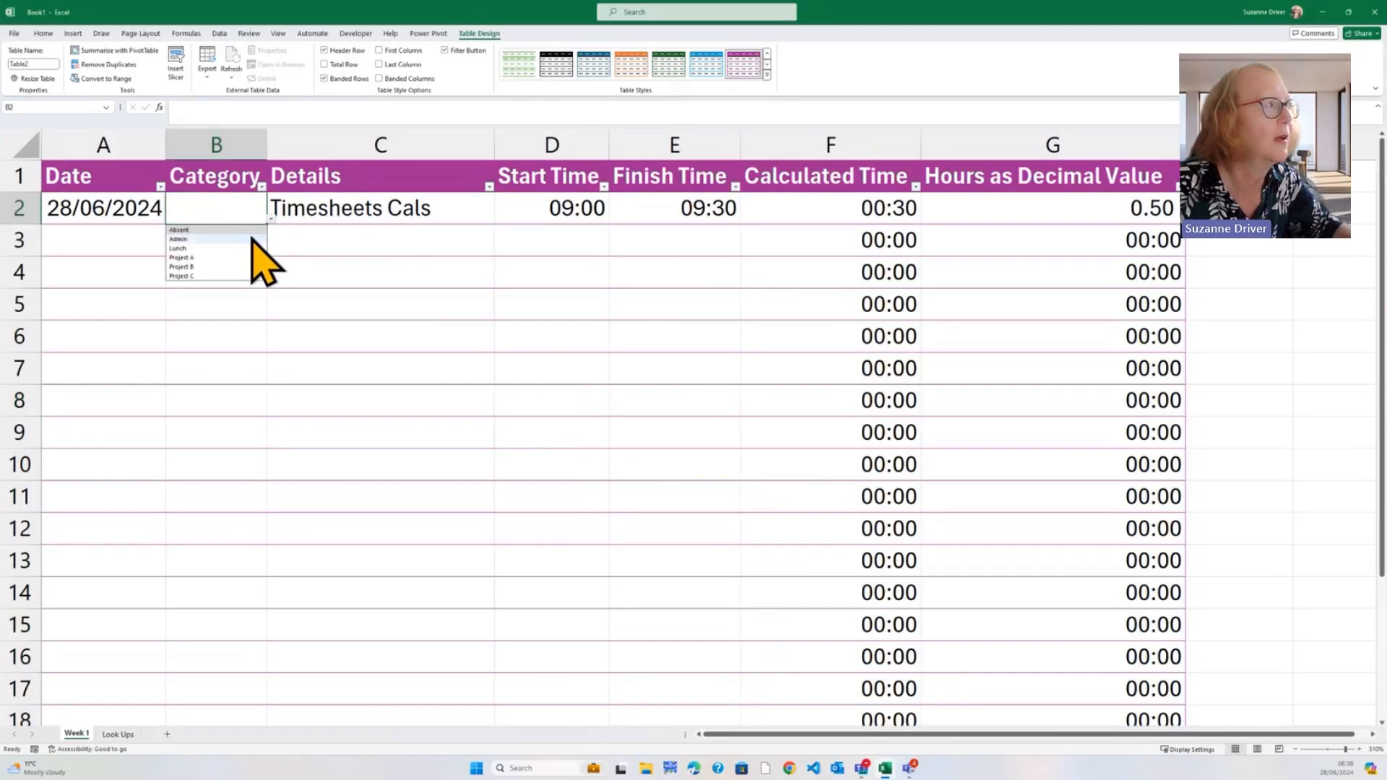
left_click(243, 239)
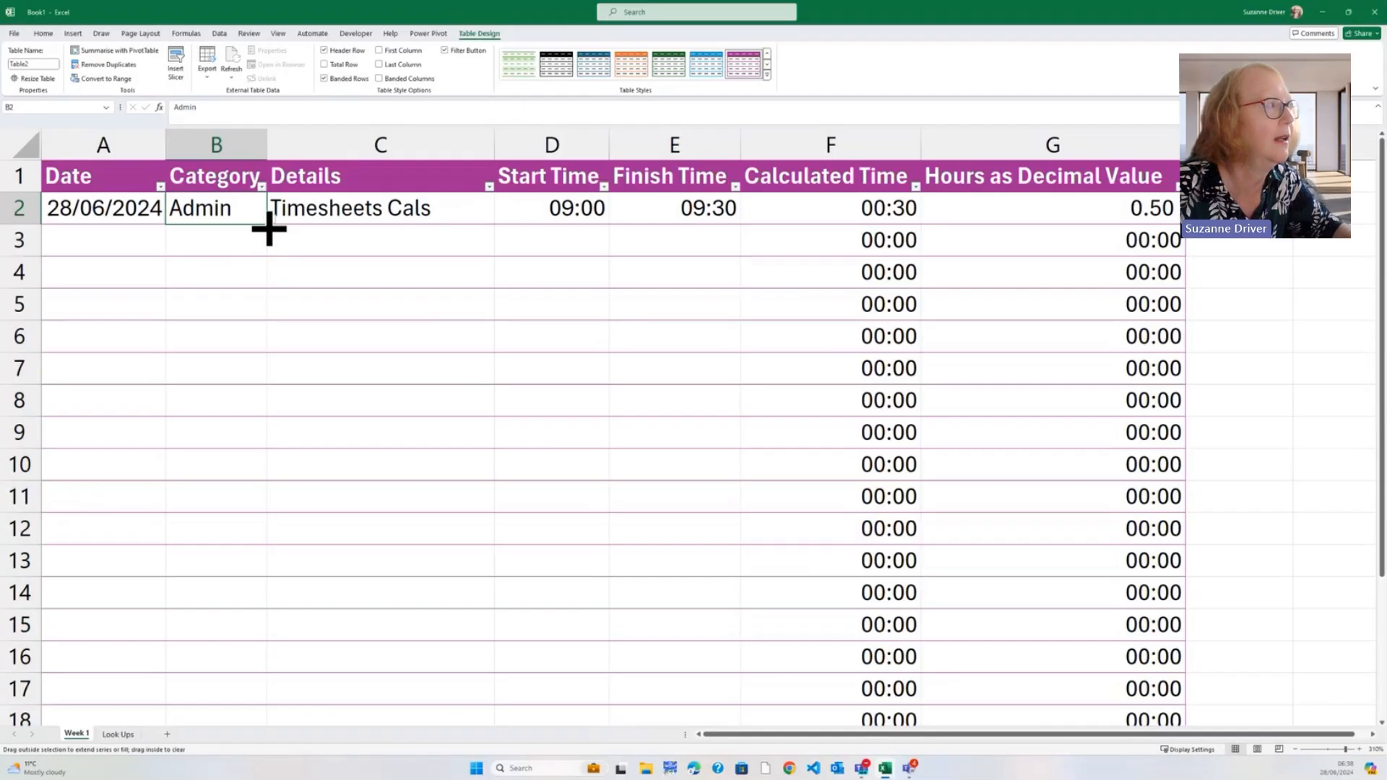
left_click_drag(269, 223, 288, 515)
Clear the Admin test entries and row 2's sample date, details, start and finish times
scroll(364, 446, "up", 4)
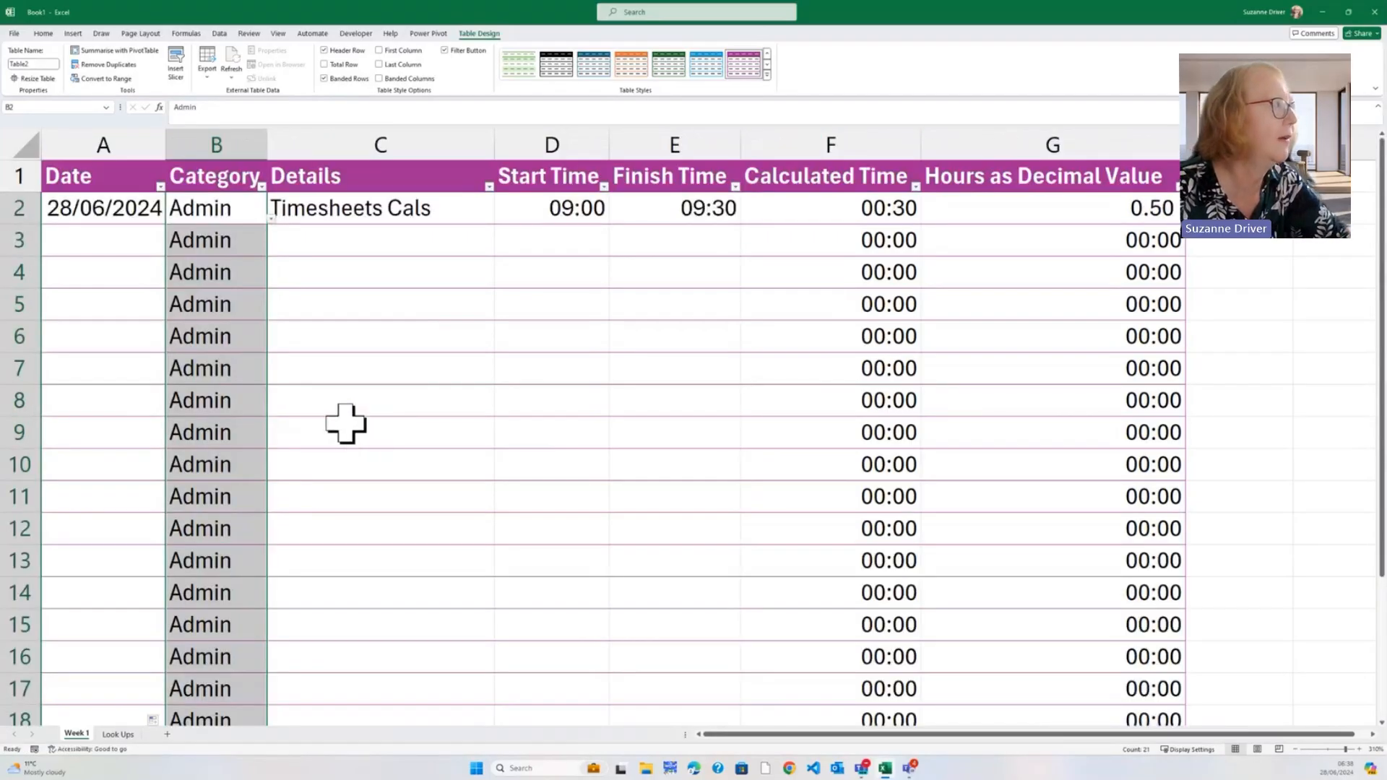
key("Delete")
left_click(117, 213)
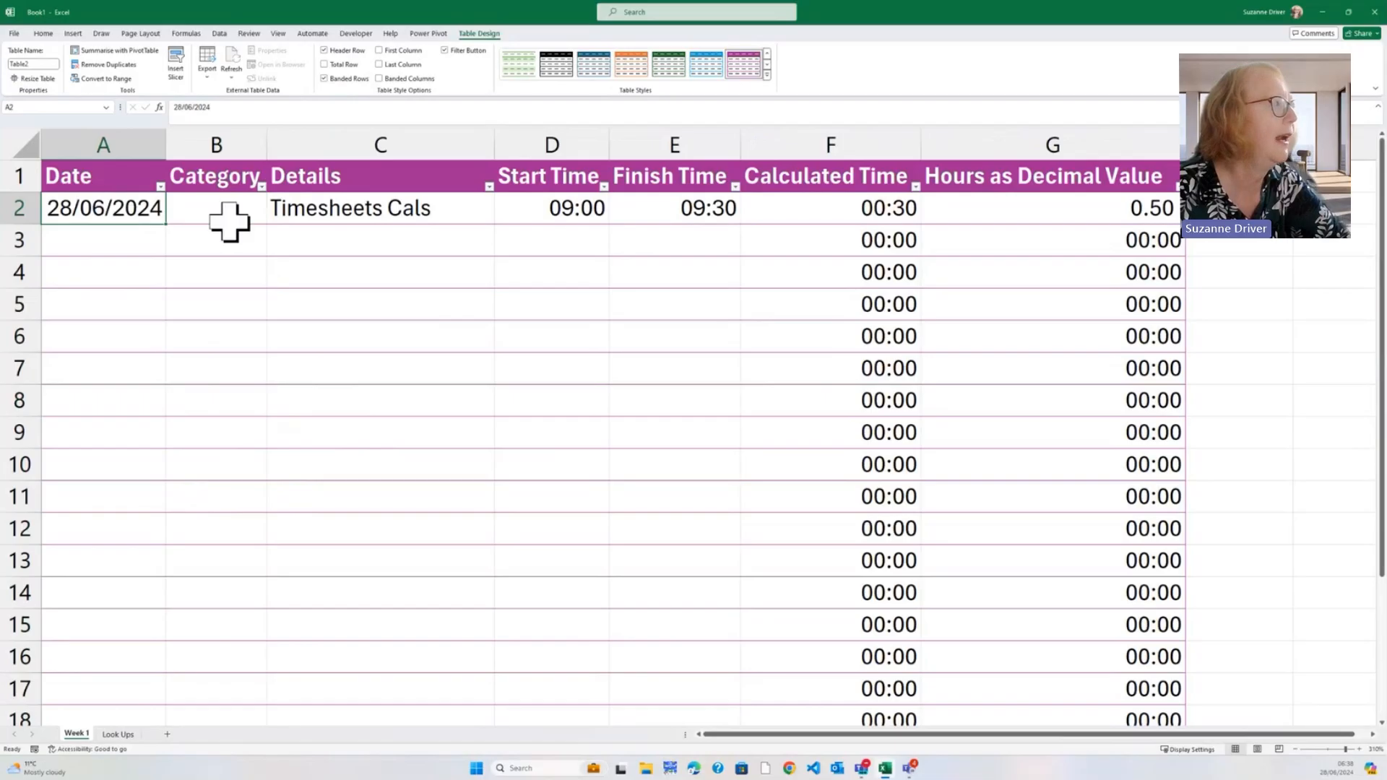
key("Delete")
left_click(322, 214)
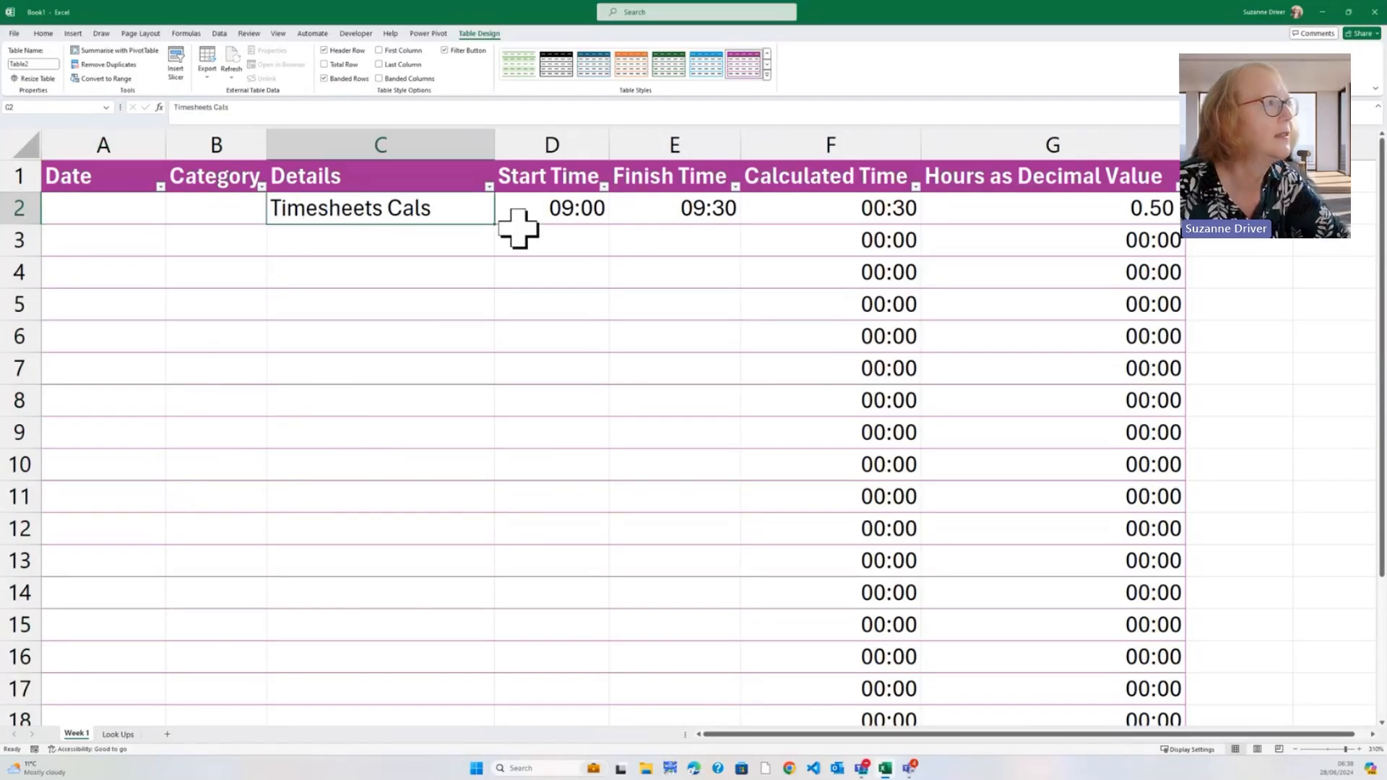
key("Delete")
left_click(538, 212)
key("Delete")
left_click(635, 221)
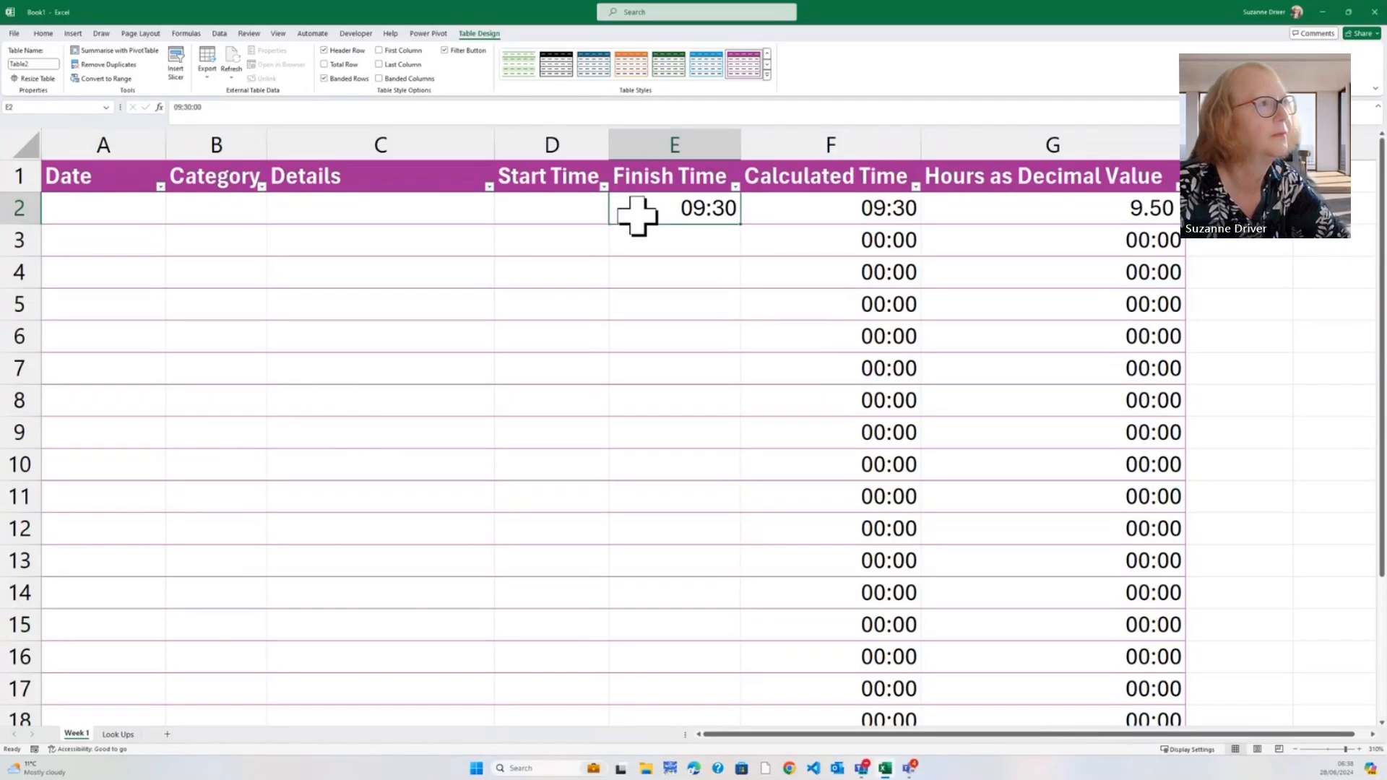
key("Delete")
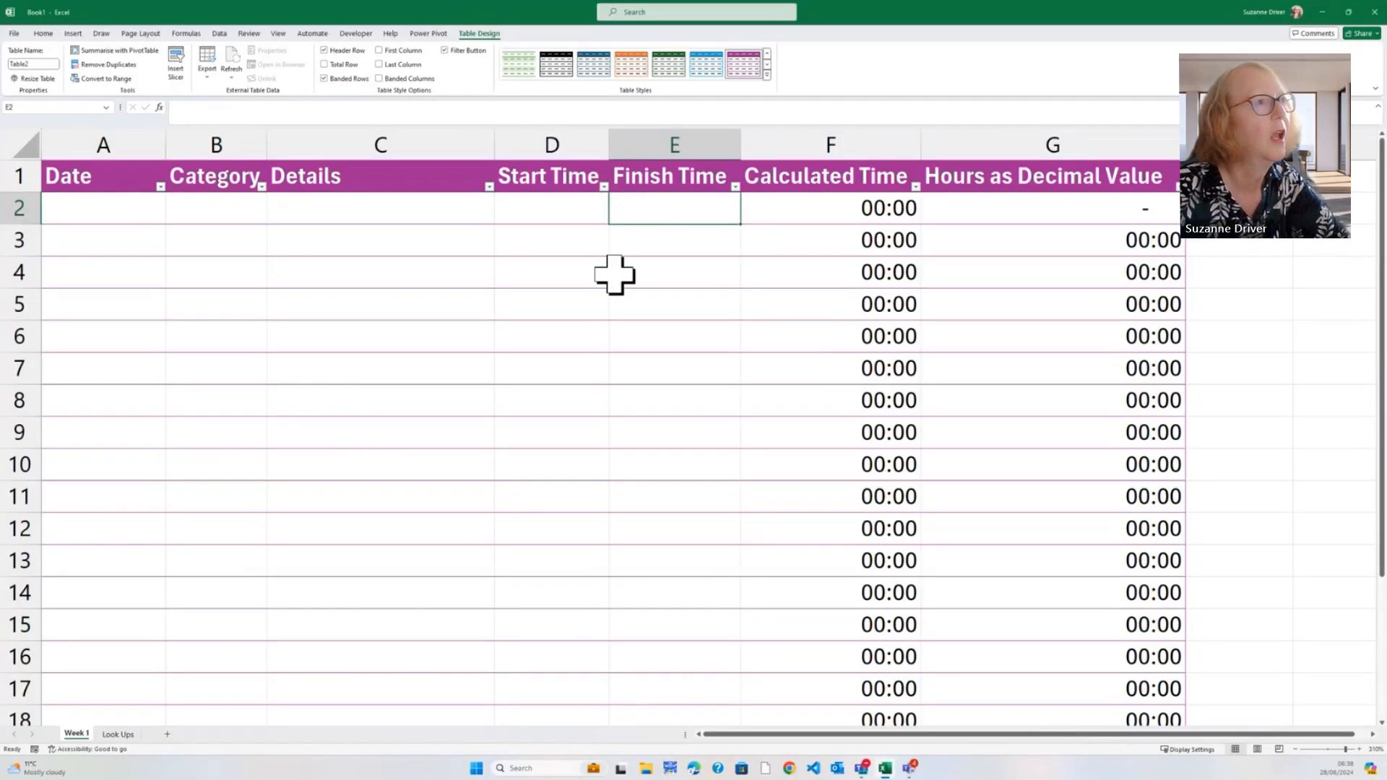
Format the Start Time and Finish Time cells D2:E22 as Time
left_click(550, 207)
left_click_drag(550, 207, 635, 663)
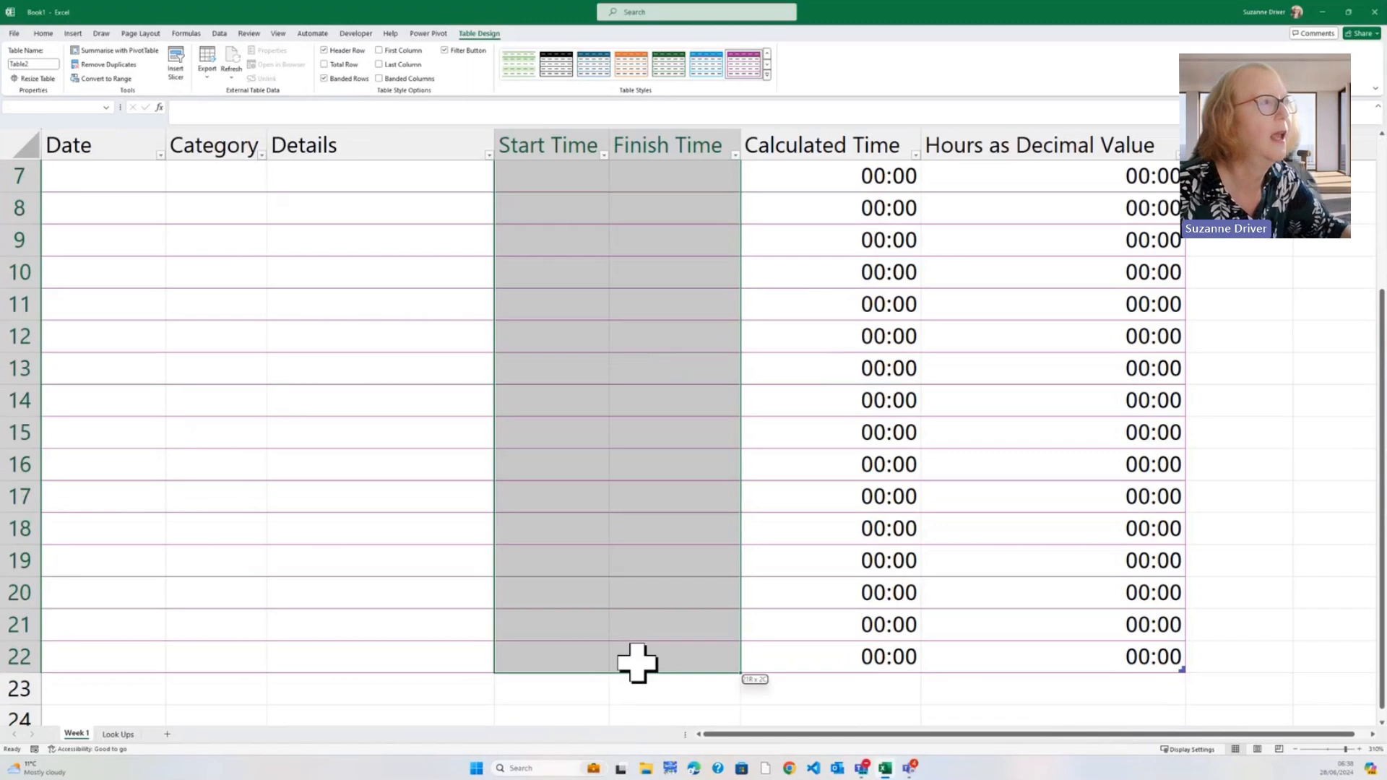
left_click(44, 33)
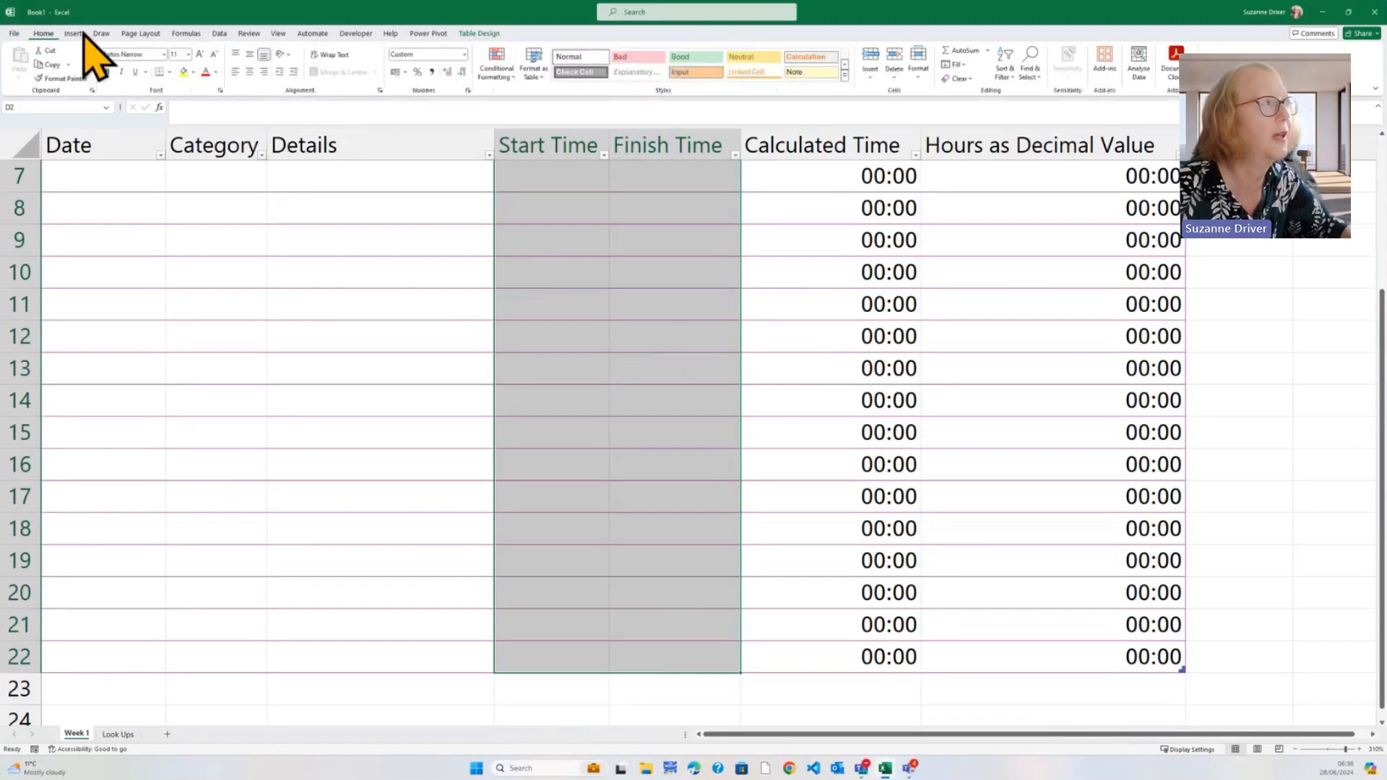
left_click(463, 56)
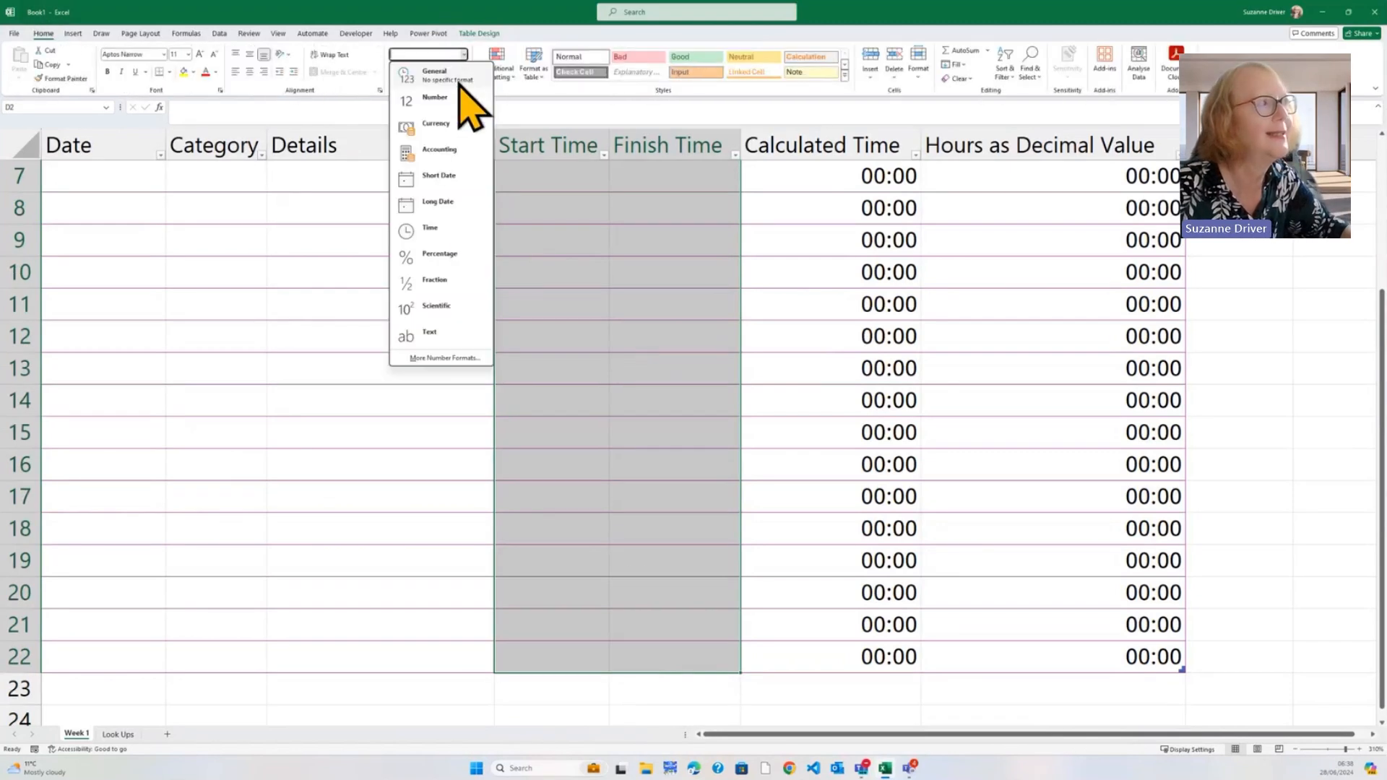
left_click(433, 229)
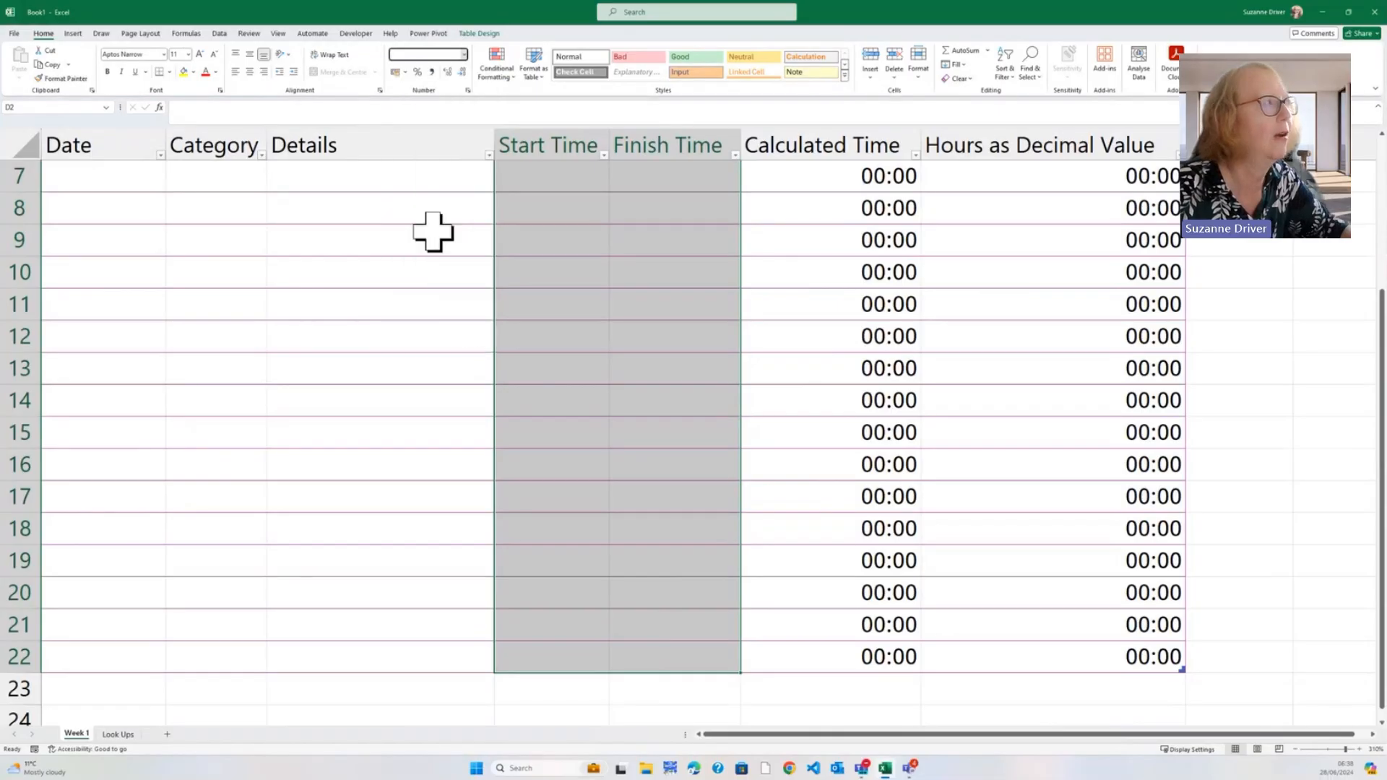
Format the Date cells A2:A22 as Short Date, then change them to Long Date
scroll(161, 192, "up", 2)
left_click(115, 205)
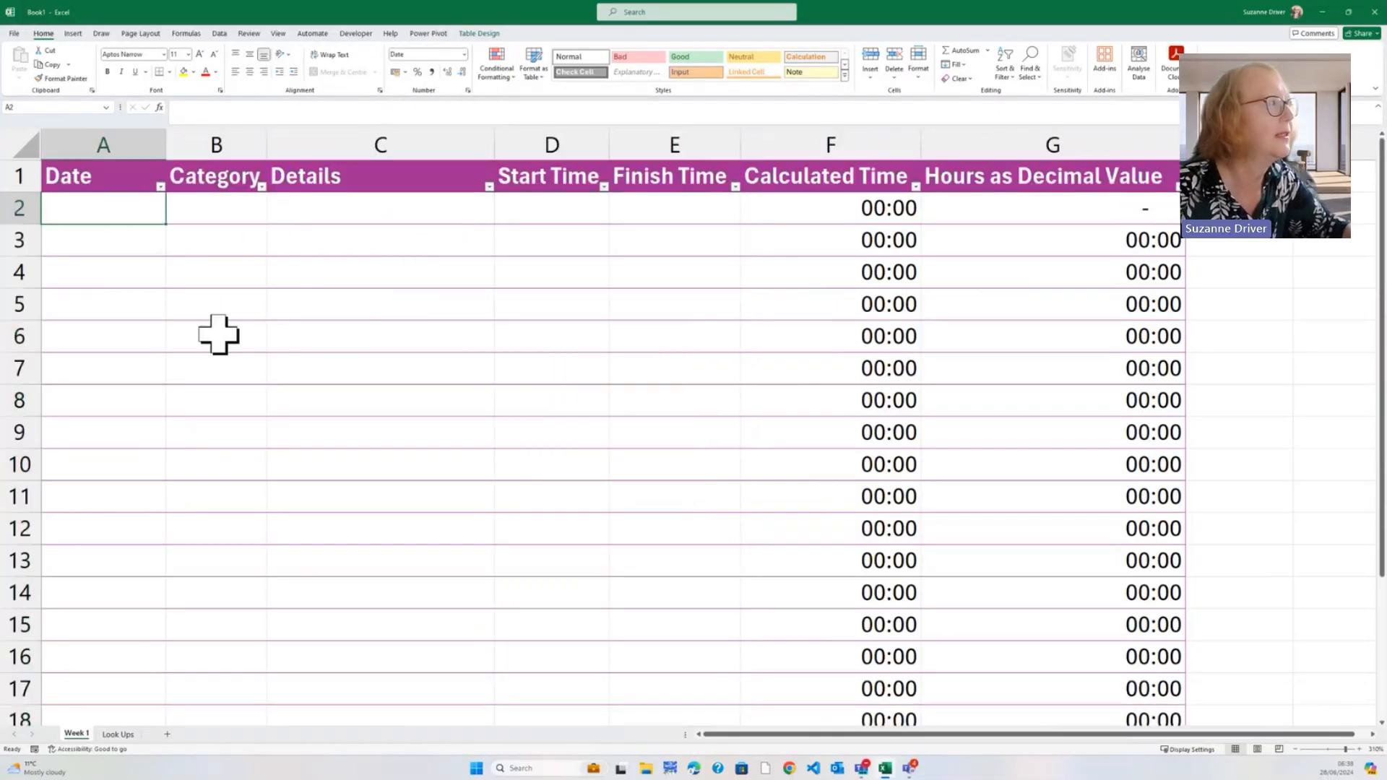
scroll(230, 339, "down", 6)
scroll(230, 340, "down", 3)
scroll(231, 339, "up", 3)
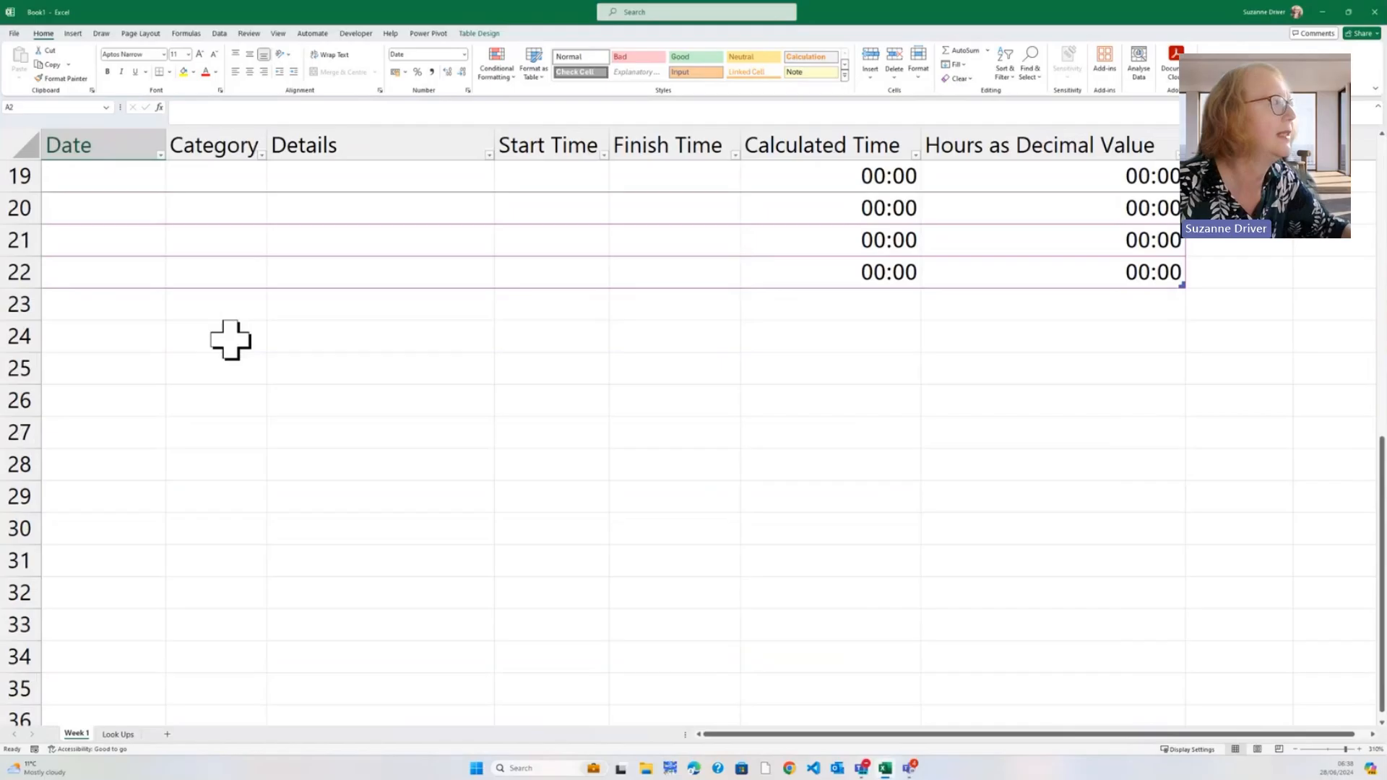
left_click(138, 279, "shift")
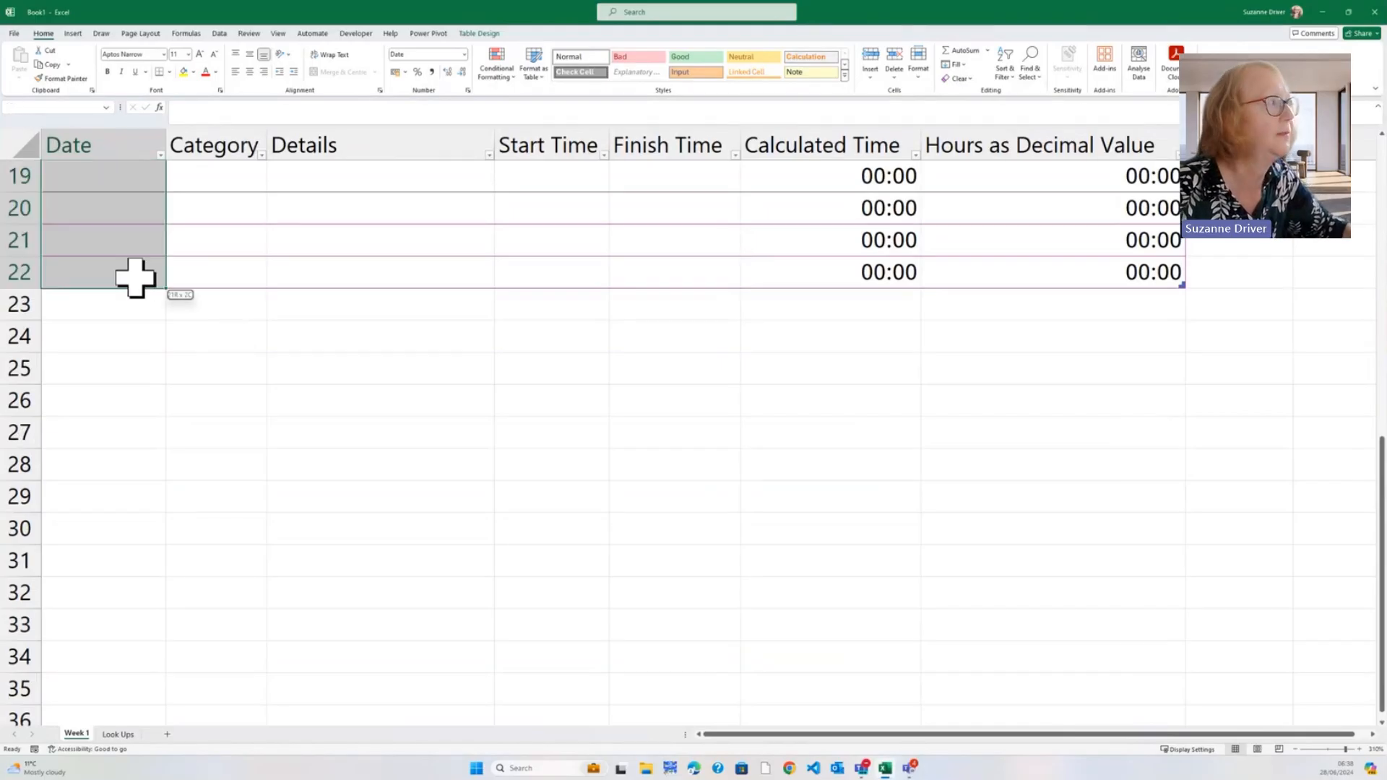
left_click(465, 54)
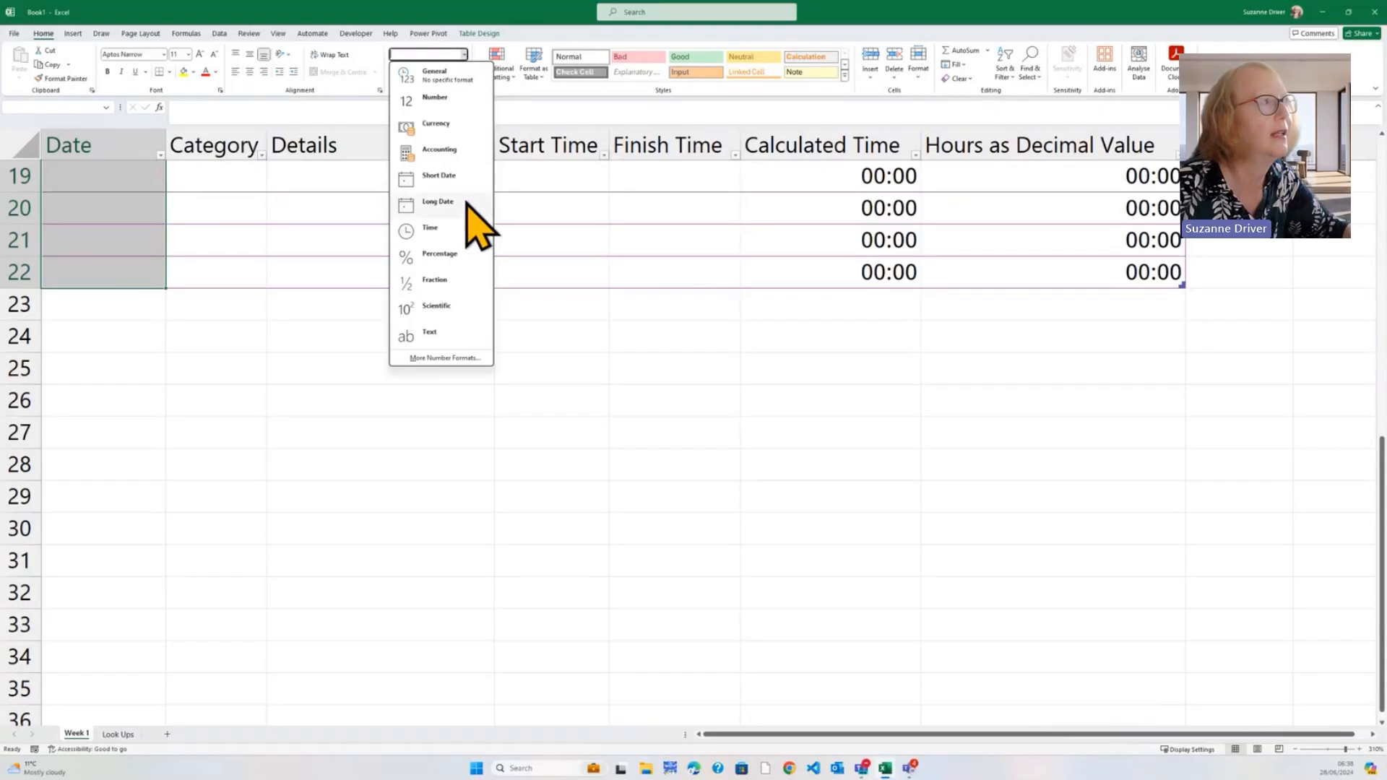
left_click(455, 181)
scroll(363, 270, "up", 6)
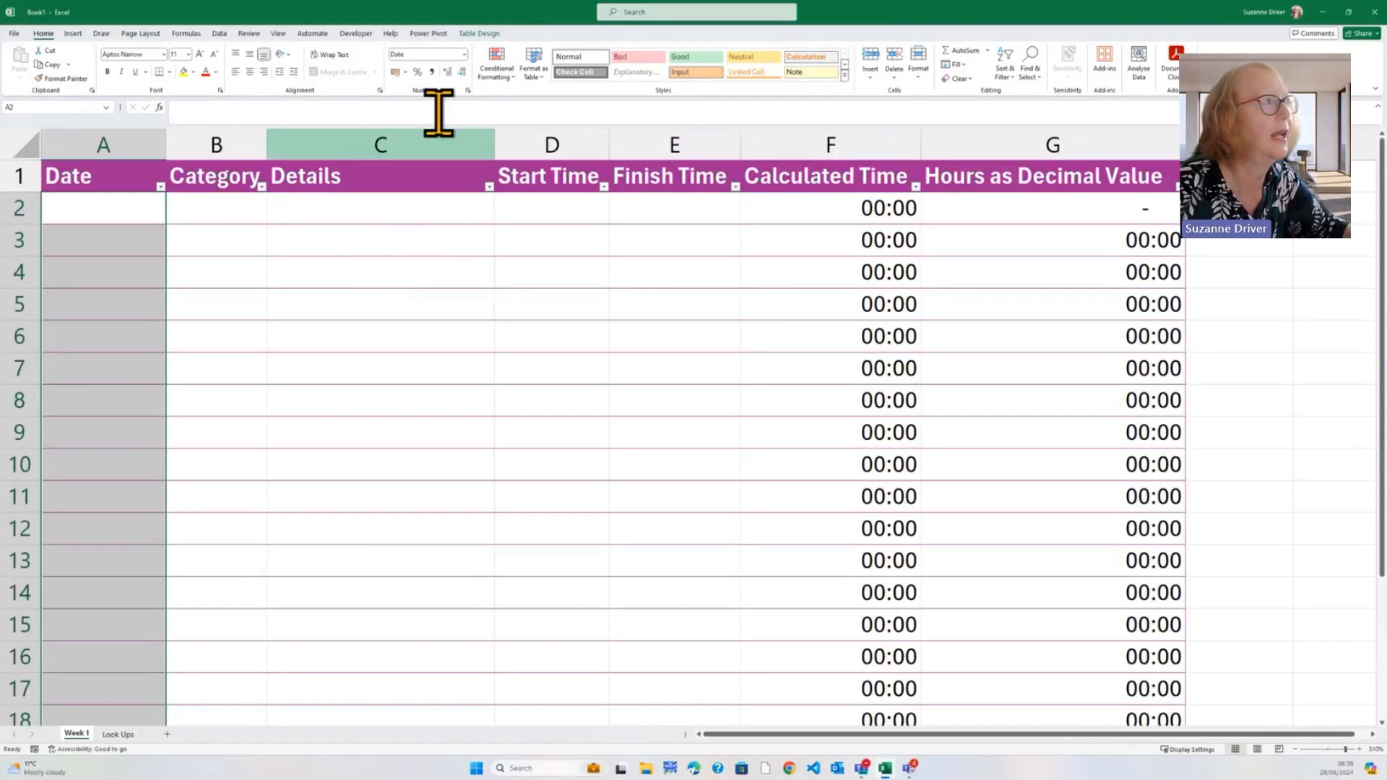
left_click(464, 55)
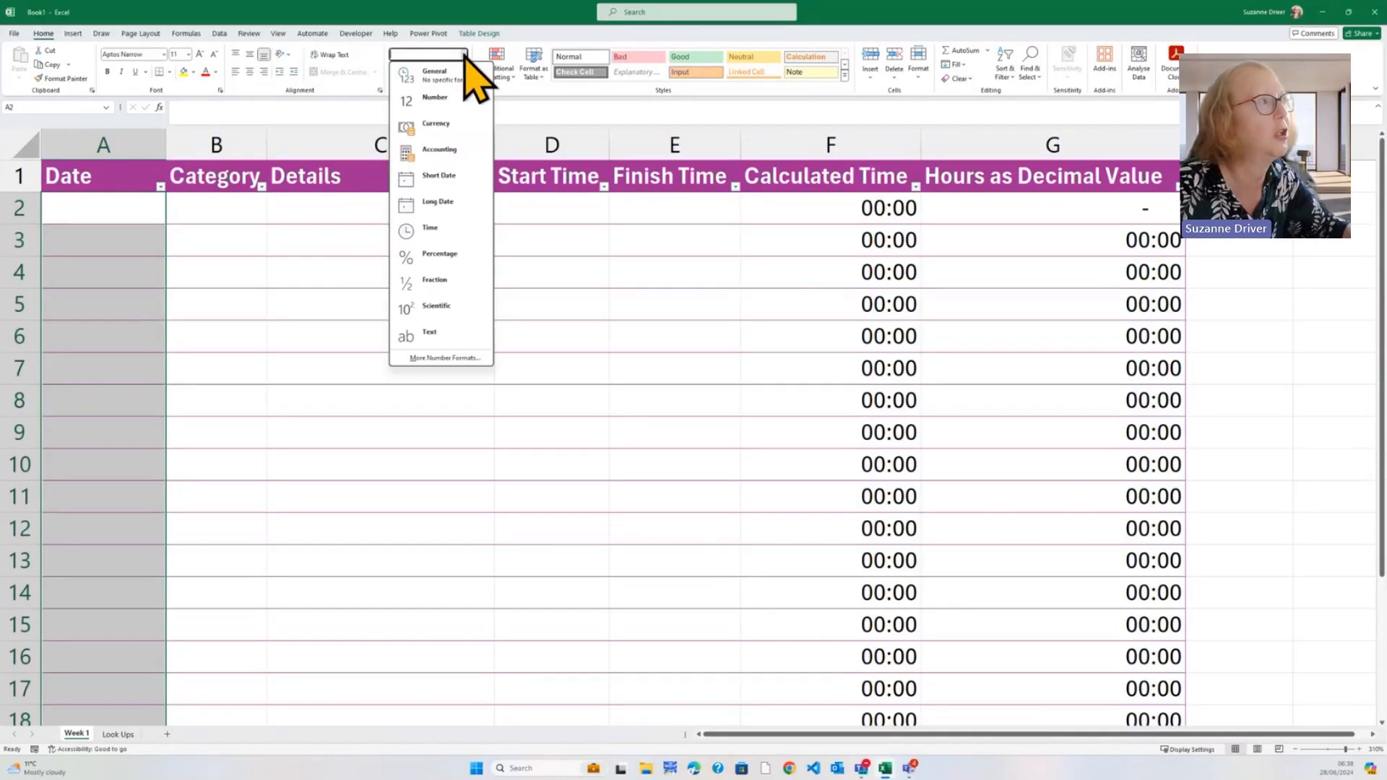
left_click(452, 203)
left_click(404, 216)
scroll(448, 231, "down", 6)
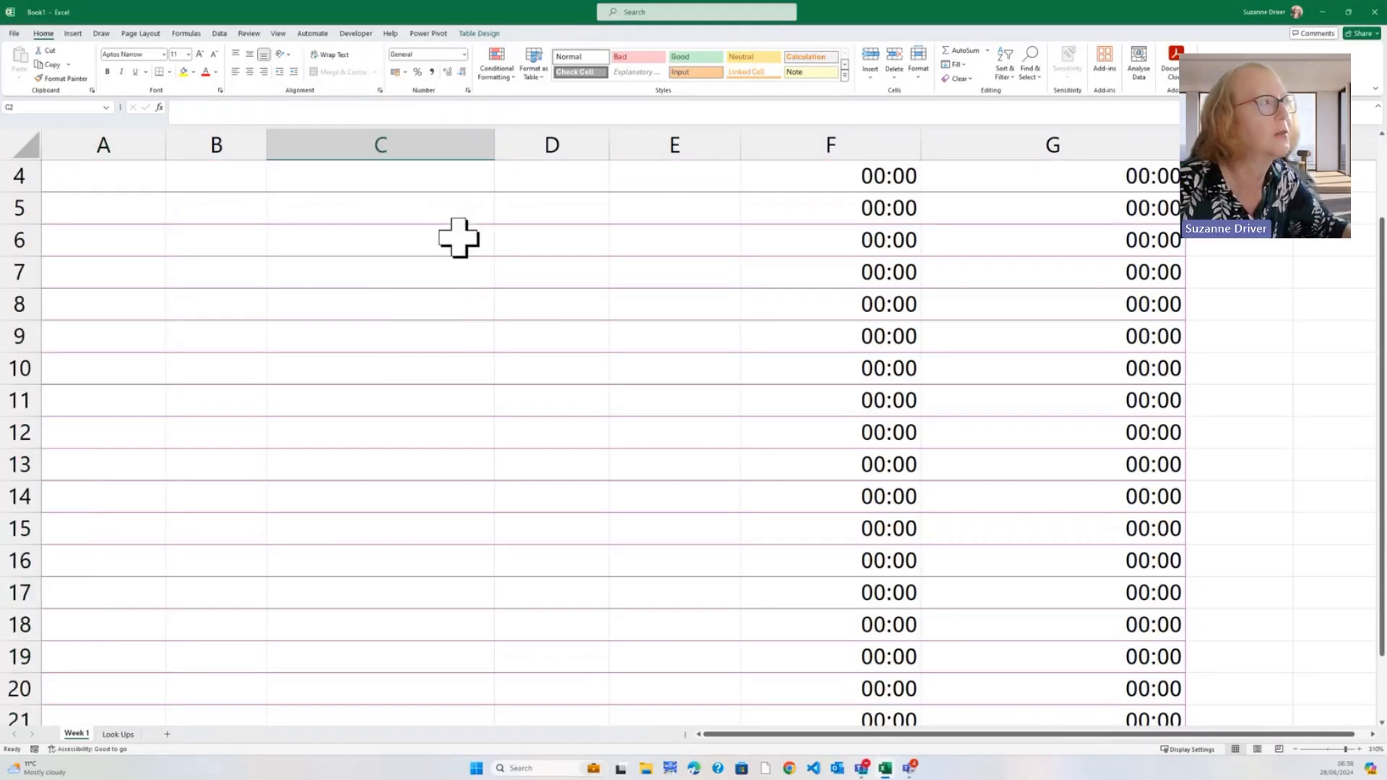
Select the Details cells C2:C22 and open the Data Validation dropdown on the Data tab
left_click(422, 273)
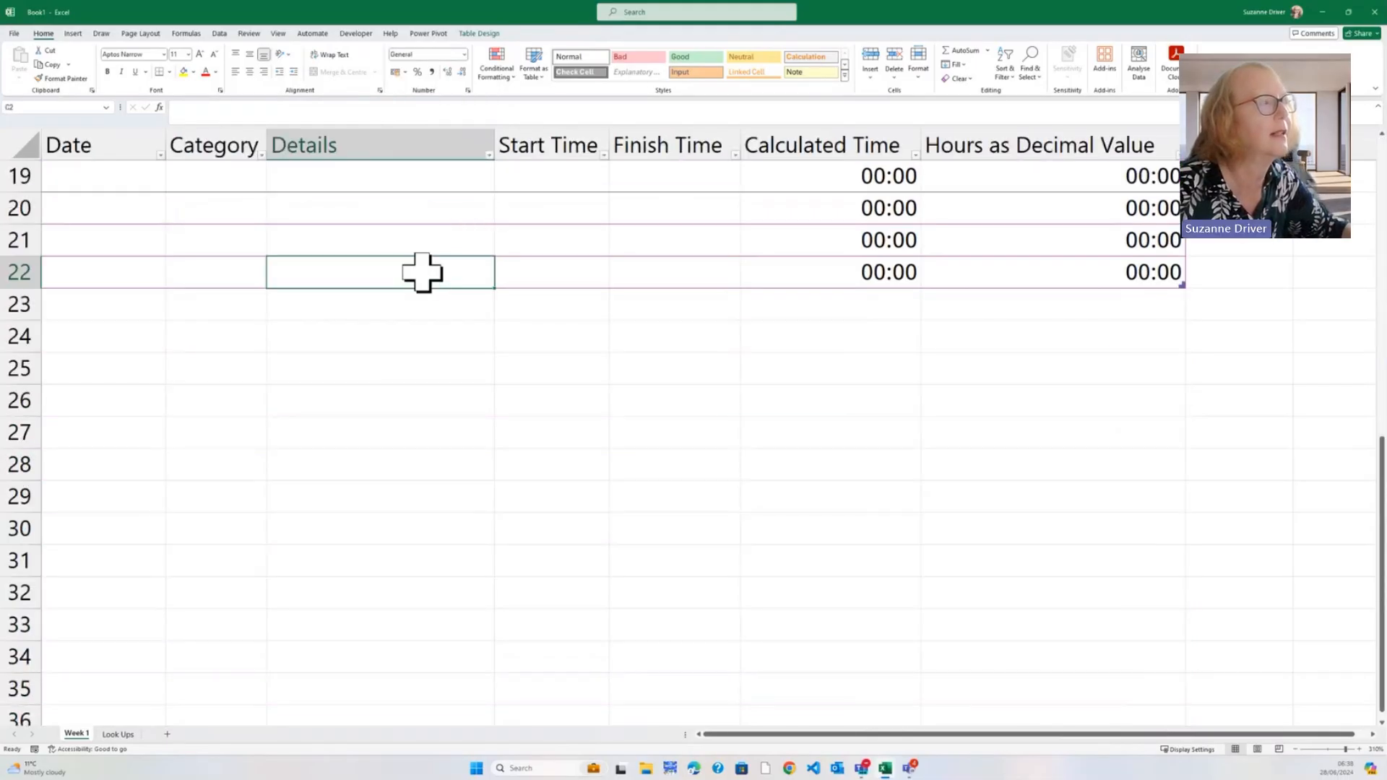
scroll(424, 229, "up", 6)
left_click_drag(406, 213, 440, 666)
scroll(474, 467, "up", 2)
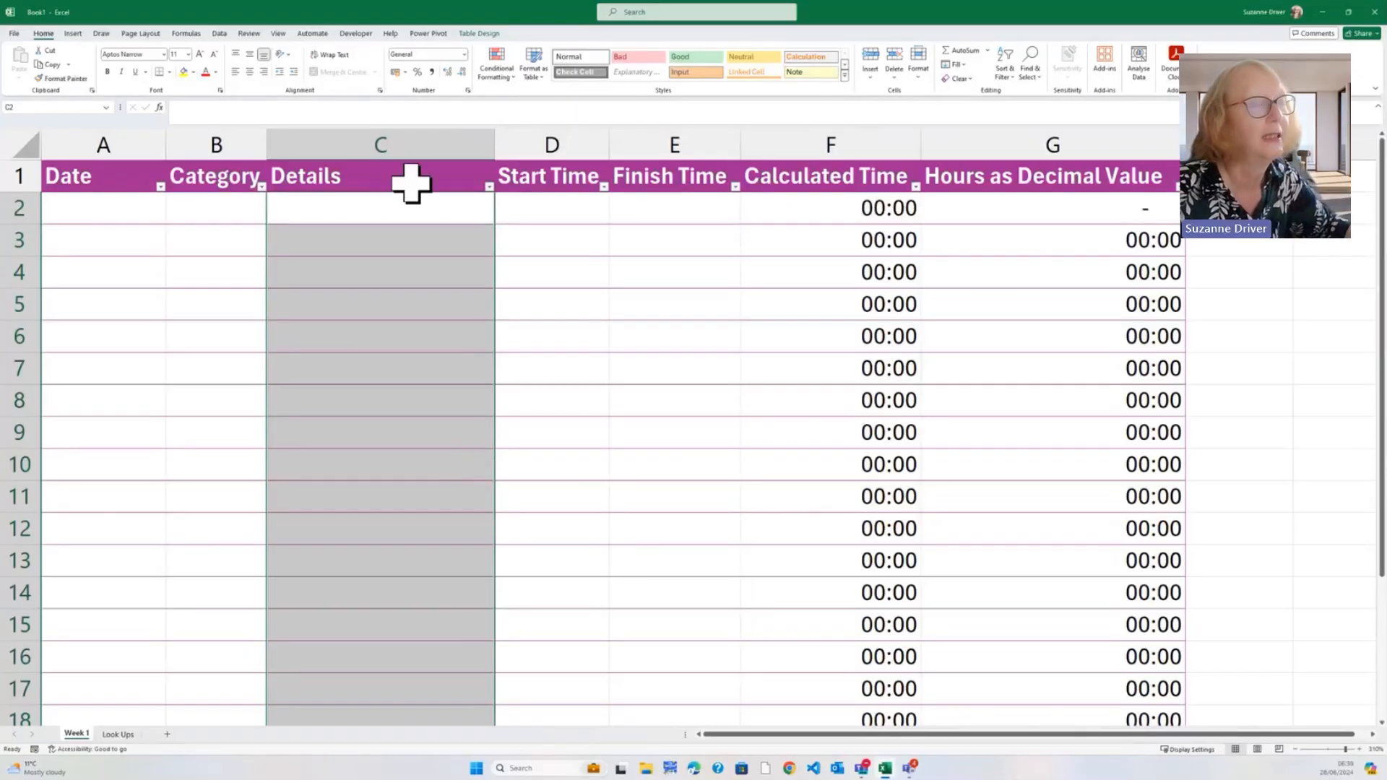
left_click(220, 34)
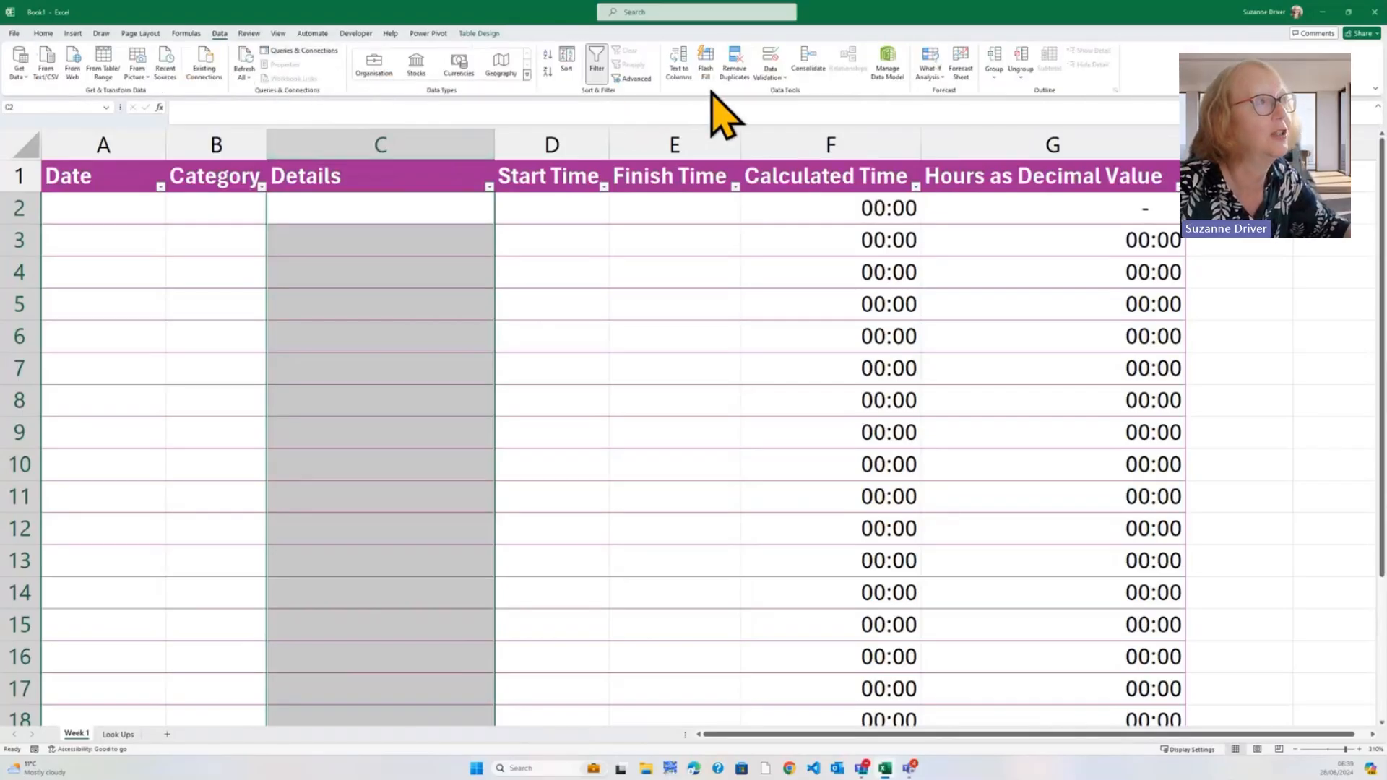
left_click(770, 74)
Add a Text length 'between' validation rule to the Details cells with minimum length 1
left_click(787, 94)
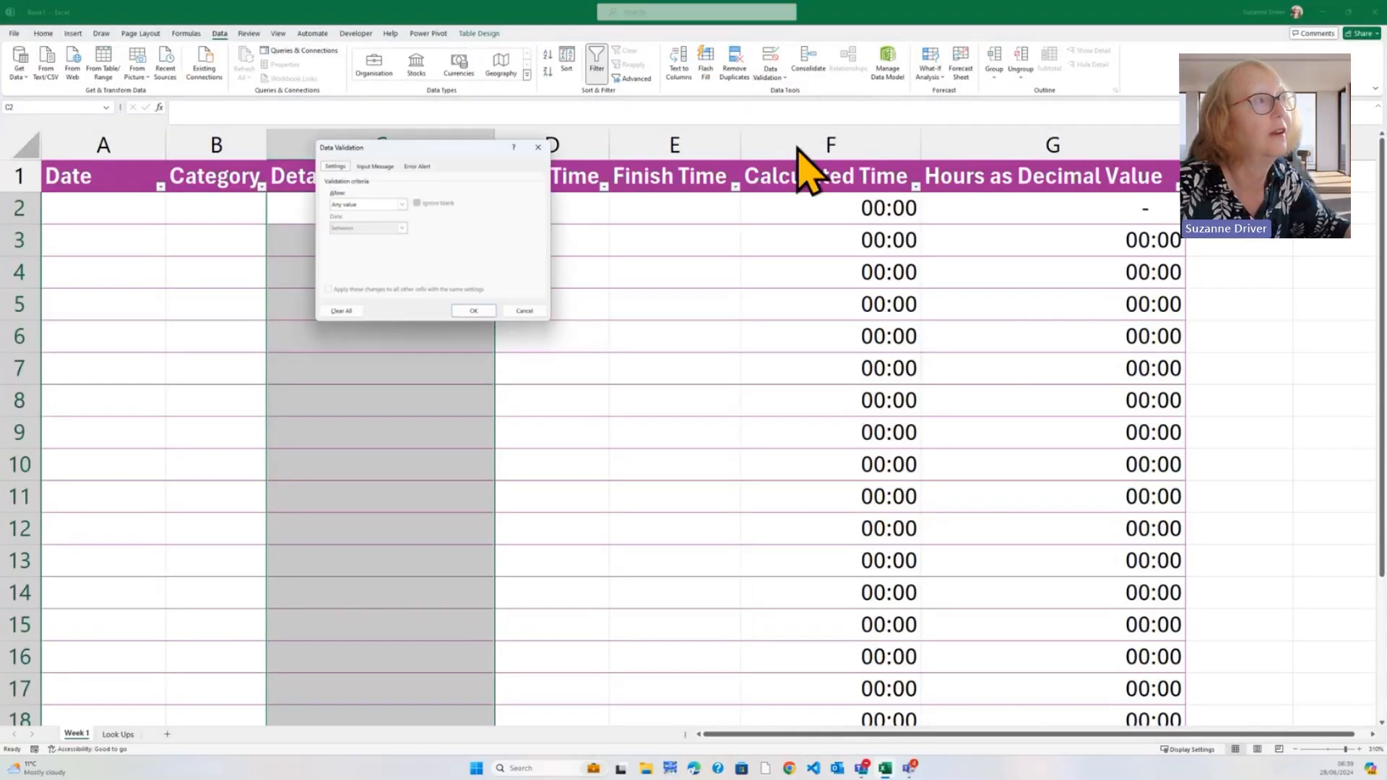
left_click_drag(468, 156, 741, 263)
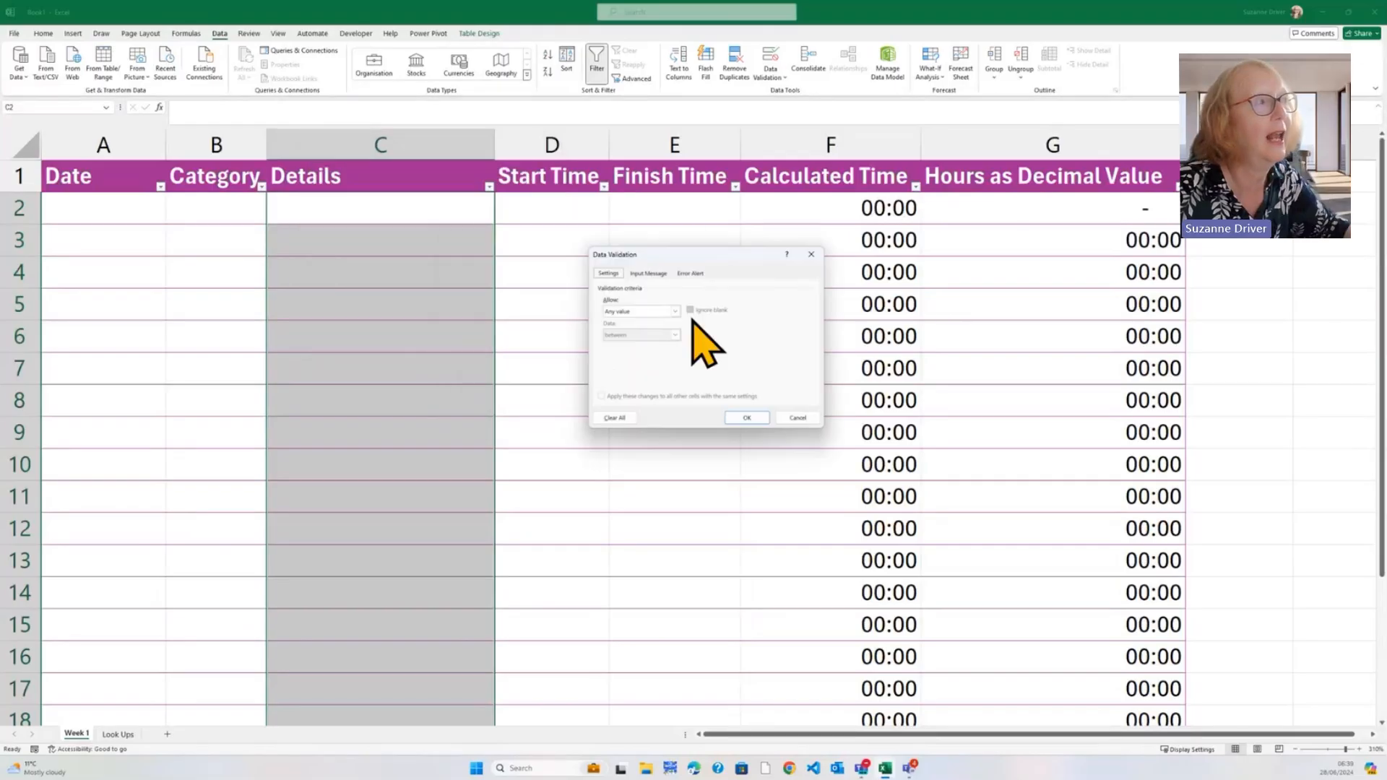
left_click(676, 312)
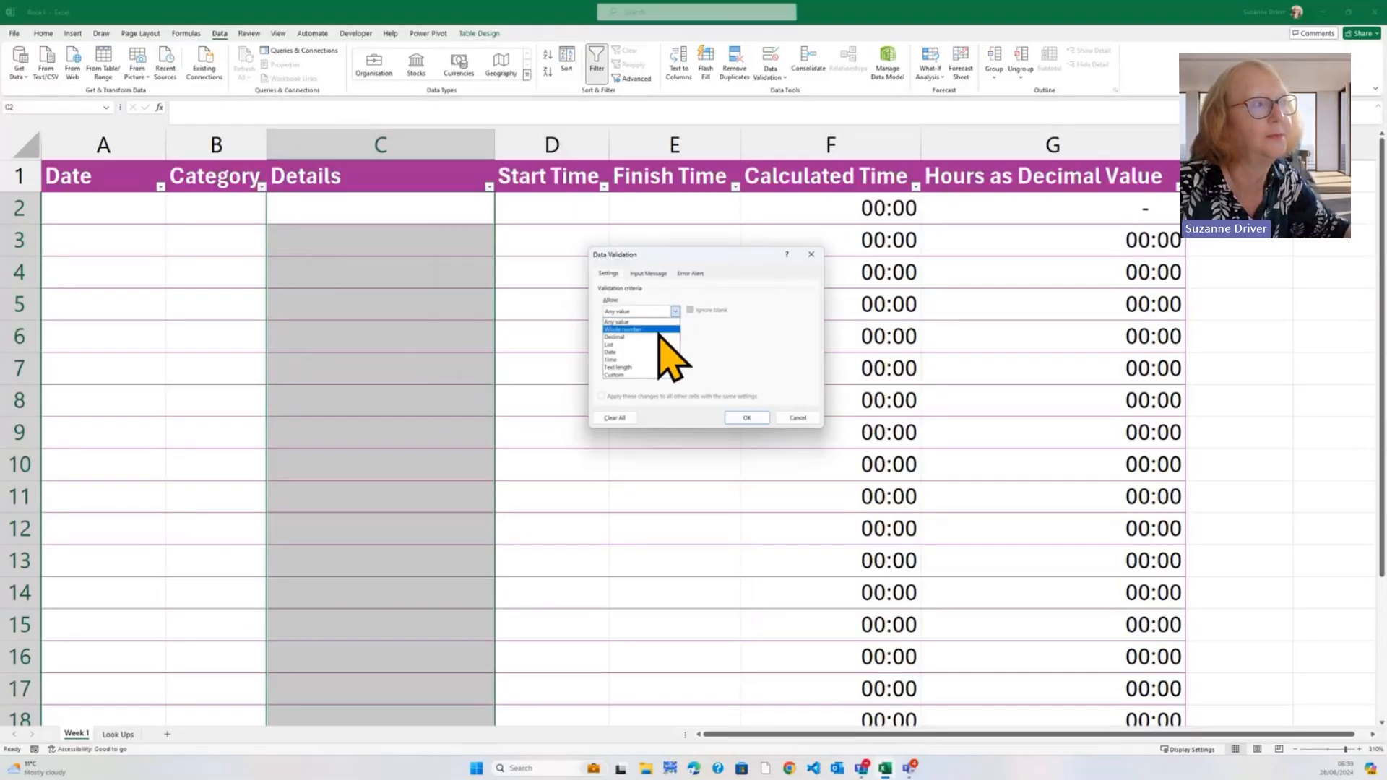
left_click(645, 367)
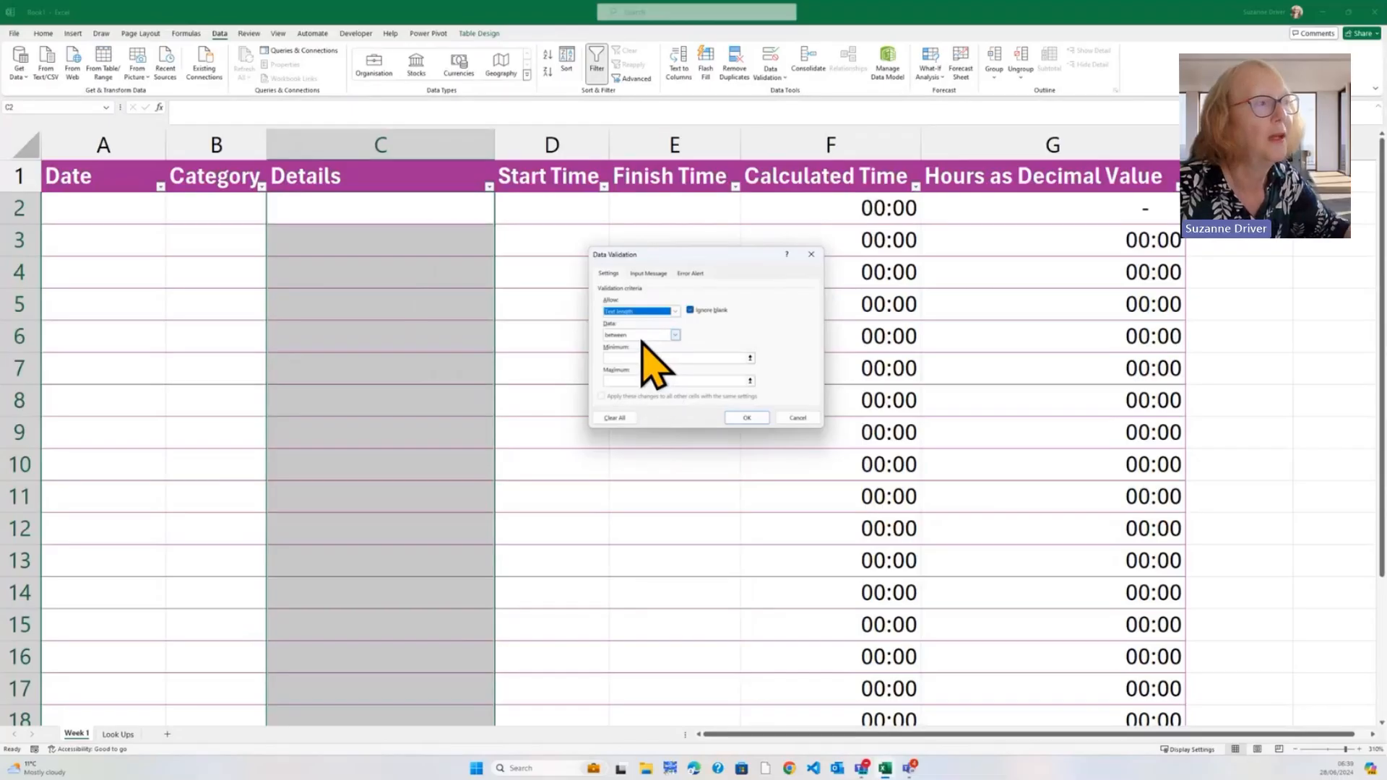
left_click(642, 358)
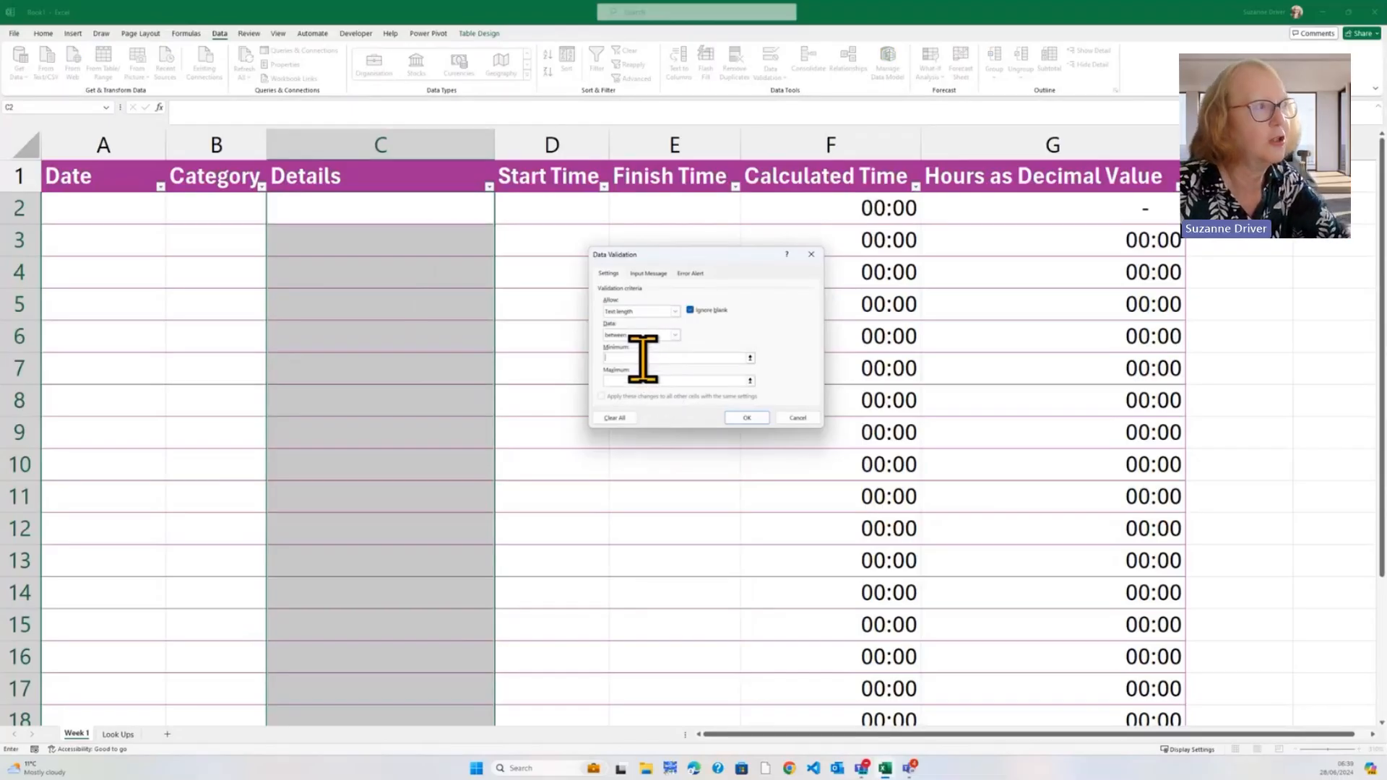
type("1")
left_click(656, 379)
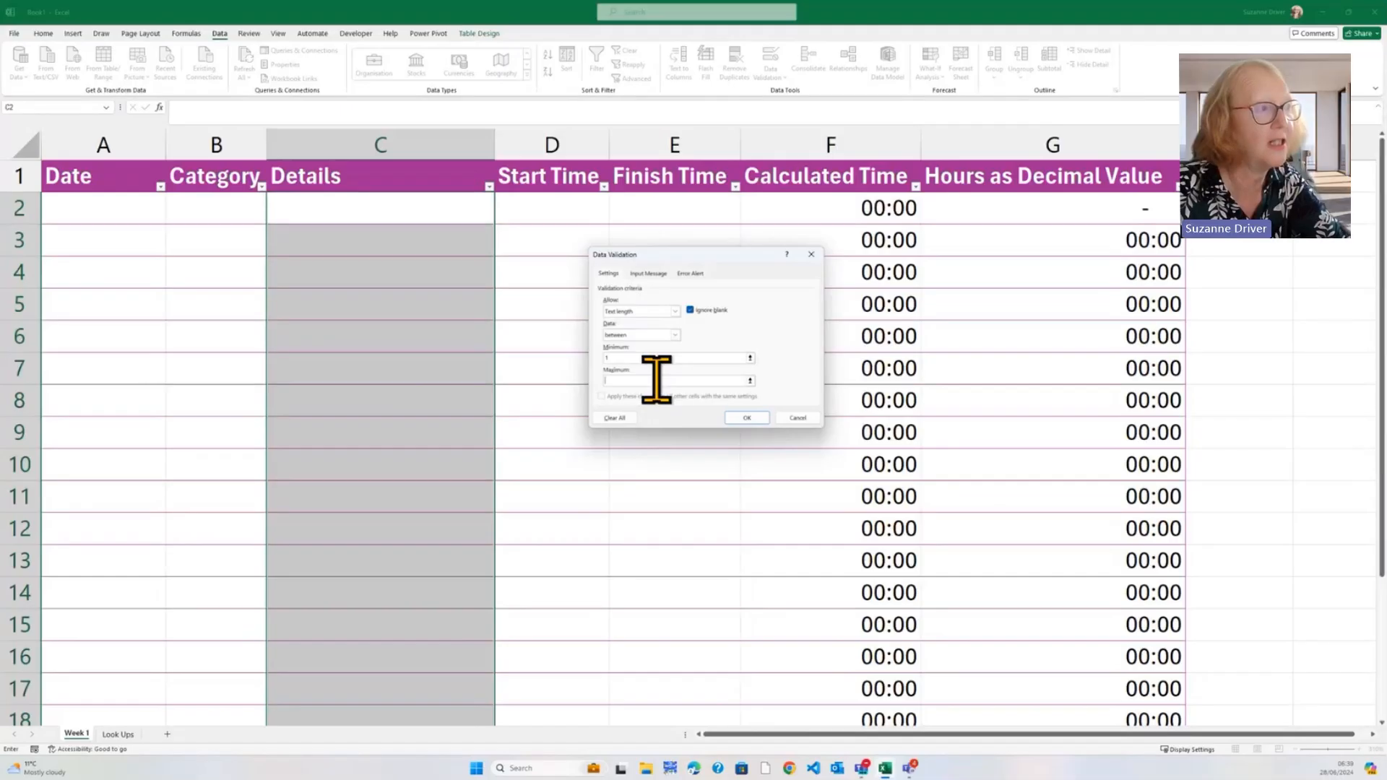
left_click(744, 417)
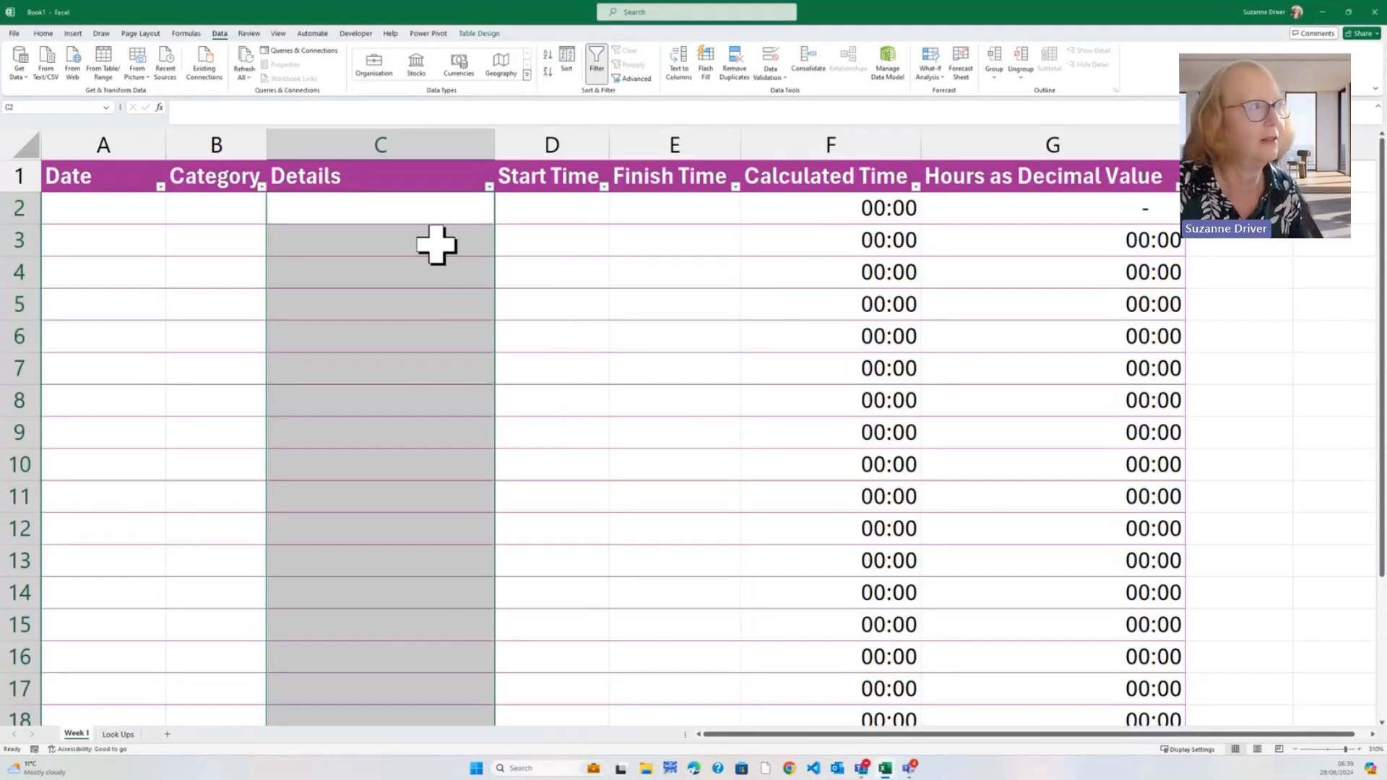
left_click(426, 217)
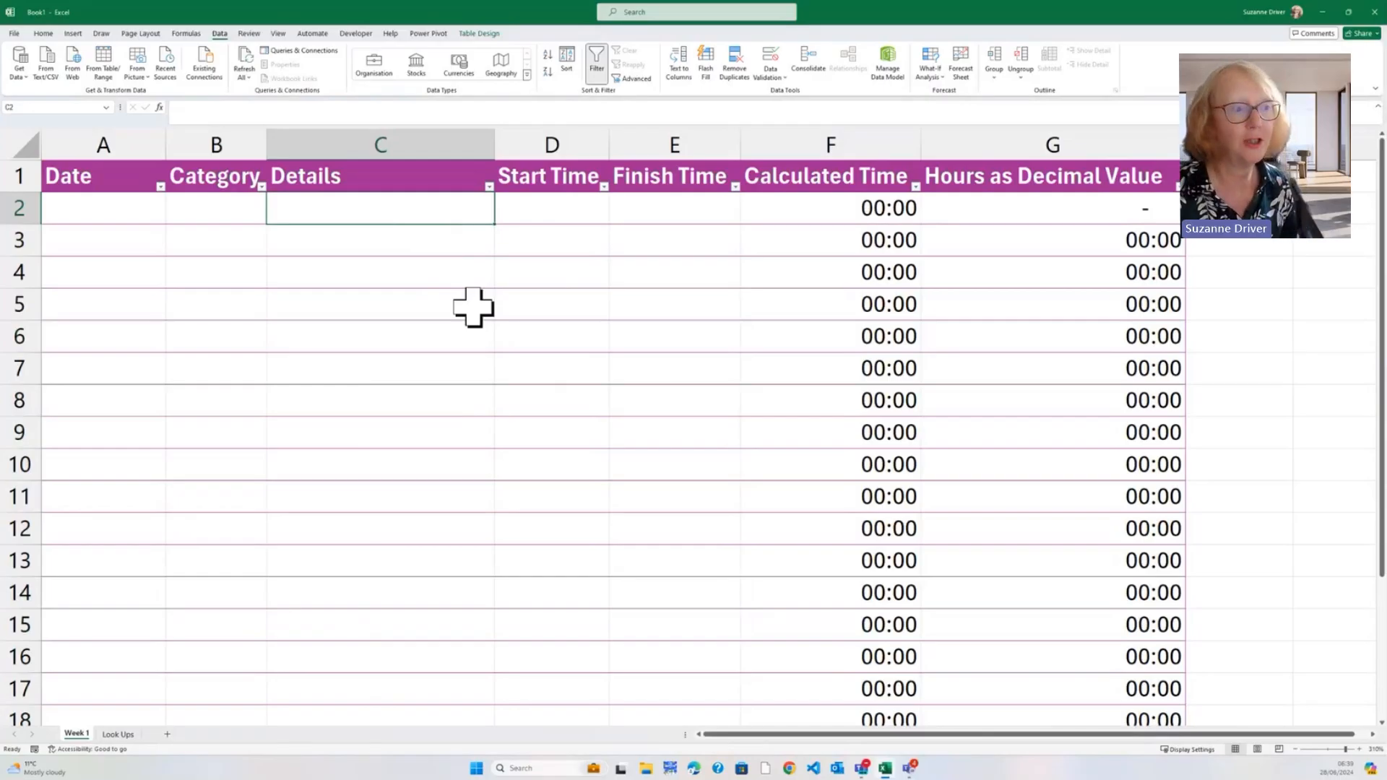